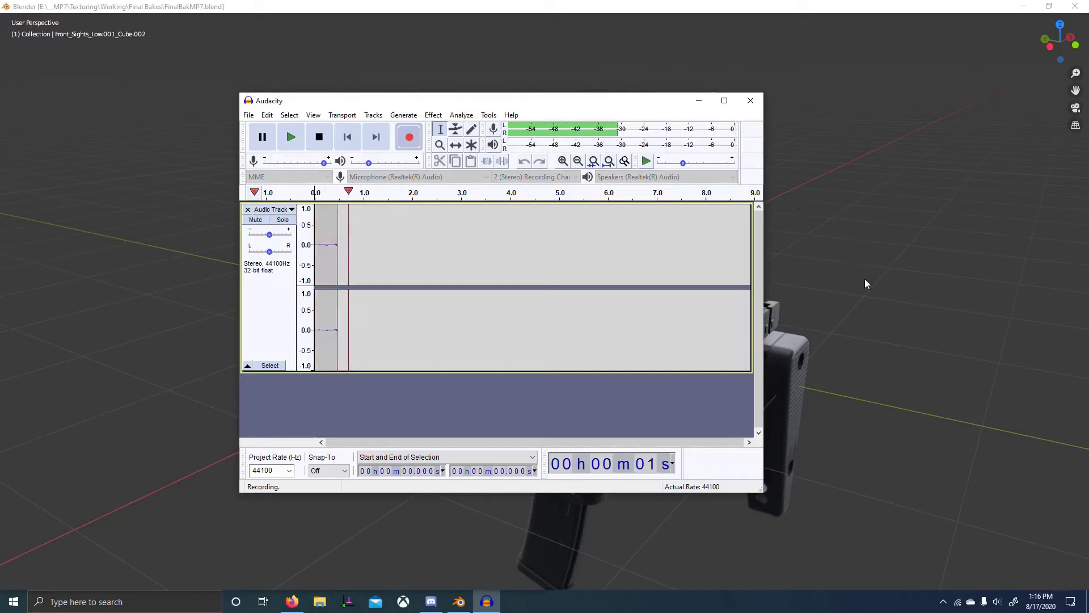
# Step: Examine the textured MP7 model from several angles, up close and as a whole
pyautogui.moveTo(864, 278); pyautogui.dragTo(647, 312, button='middle')
pyautogui.scroll(5, 638, 341)
pyautogui.scroll(-5, 636, 374)
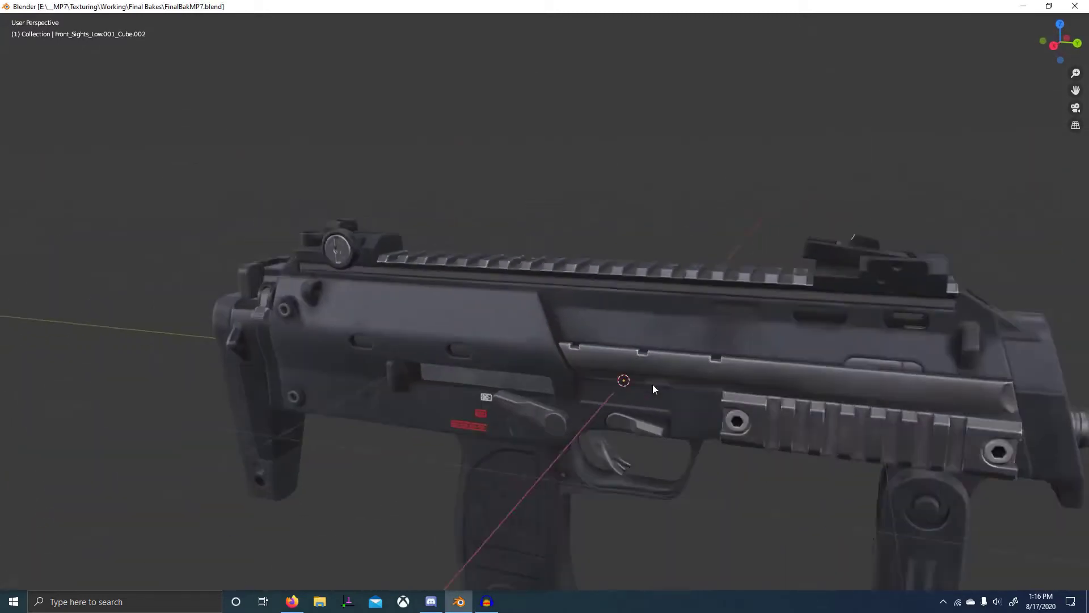
pyautogui.scroll(5, 653, 384)
pyautogui.moveTo(569, 358); pyautogui.dragTo(659, 385, button='middle')
pyautogui.scroll(-5, 659, 386)
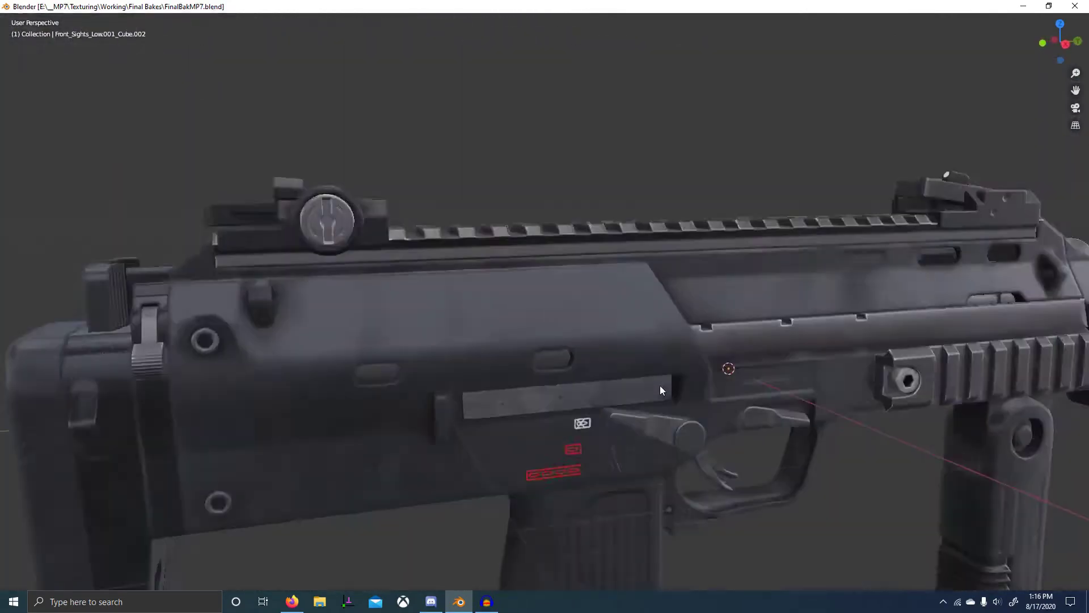
pyautogui.scroll(2, 644, 387)
pyautogui.scroll(-4, 568, 354)
pyautogui.moveTo(536, 357); pyautogui.dragTo(545, 359, button='middle')
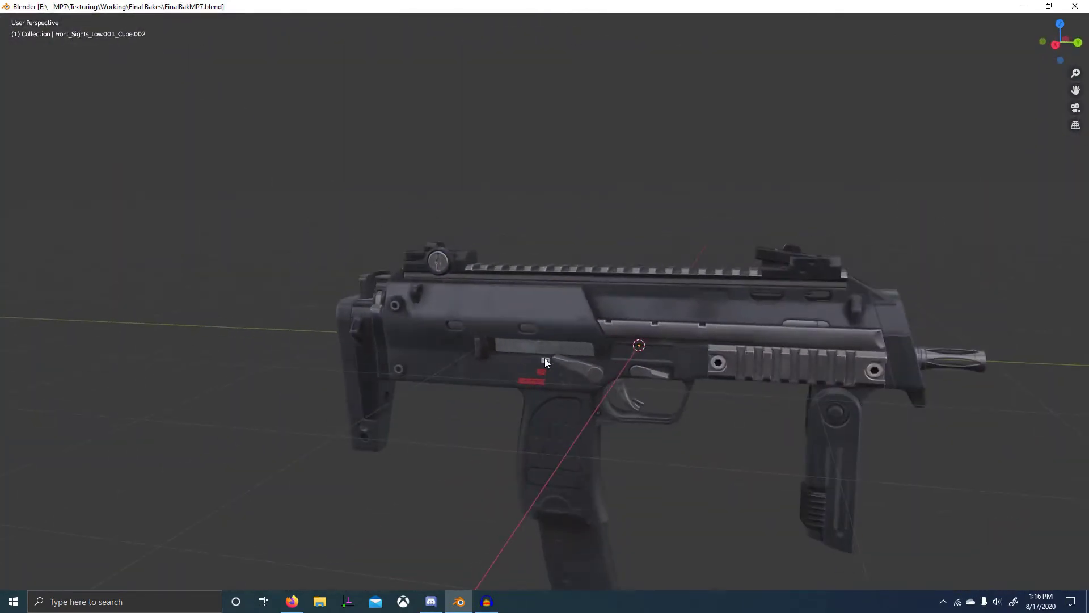
# Step: Restore the full layout and examine the material nodes of the receiver and the sights, selecting each part in turn
pyautogui.hotkey('ctrl', 'space')
pyautogui.click(535, 211)
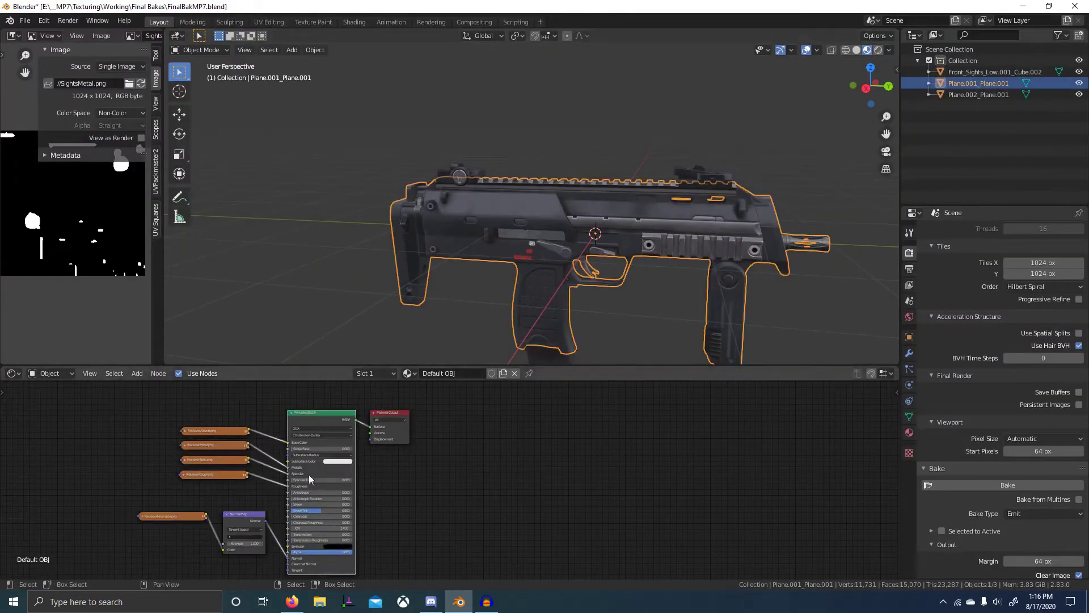
pyautogui.scroll(-1, 309, 487)
pyautogui.moveTo(313, 486); pyautogui.dragTo(331, 485, button='middle')
pyautogui.scroll(2, 285, 477)
pyautogui.scroll(1, 285, 477)
pyautogui.moveTo(241, 455); pyautogui.dragTo(362, 449, button='middle')
pyautogui.click(474, 171)
pyautogui.scroll(-3, 340, 478)
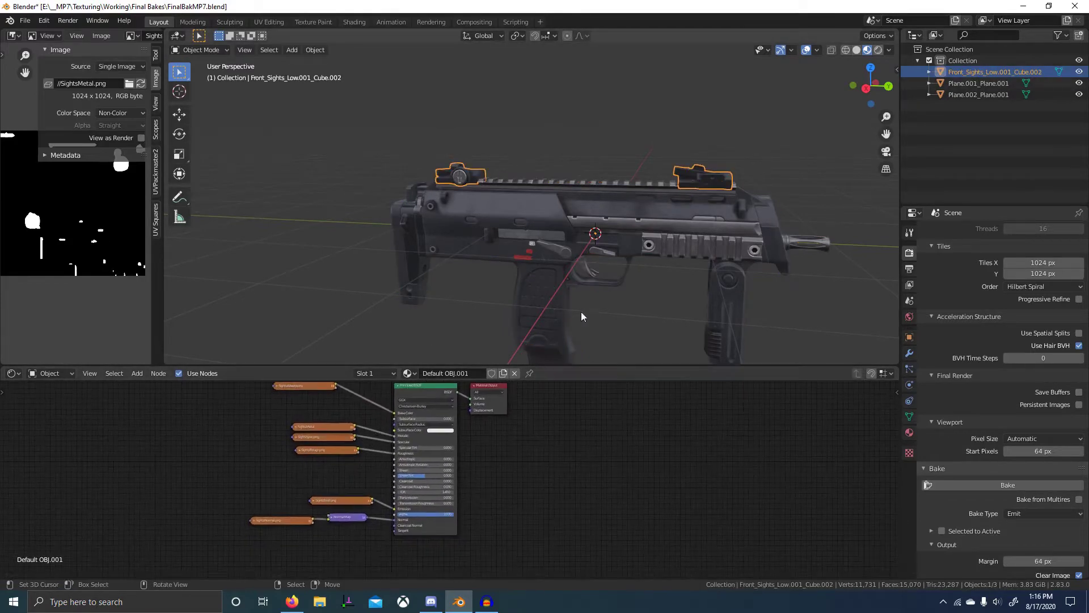
pyautogui.keyDown('shift'); pyautogui.moveTo(587, 345); pyautogui.dragTo(610, 308, button='middle'); pyautogui.keyUp('shift')
pyautogui.click(577, 337)
# Step: Inspect the gun from both sides in an enlarged viewport, selecting the receiver, magazine and sights to tell the parts apart
pyautogui.scroll(3, 679, 233)
pyautogui.moveTo(693, 303); pyautogui.dragTo(619, 248, button='middle')
pyautogui.hotkey('alt', 'a')
pyautogui.scroll(-4, 630, 257)
pyautogui.hotkey('ctrl', 'space')
pyautogui.rightClick(699, 274)
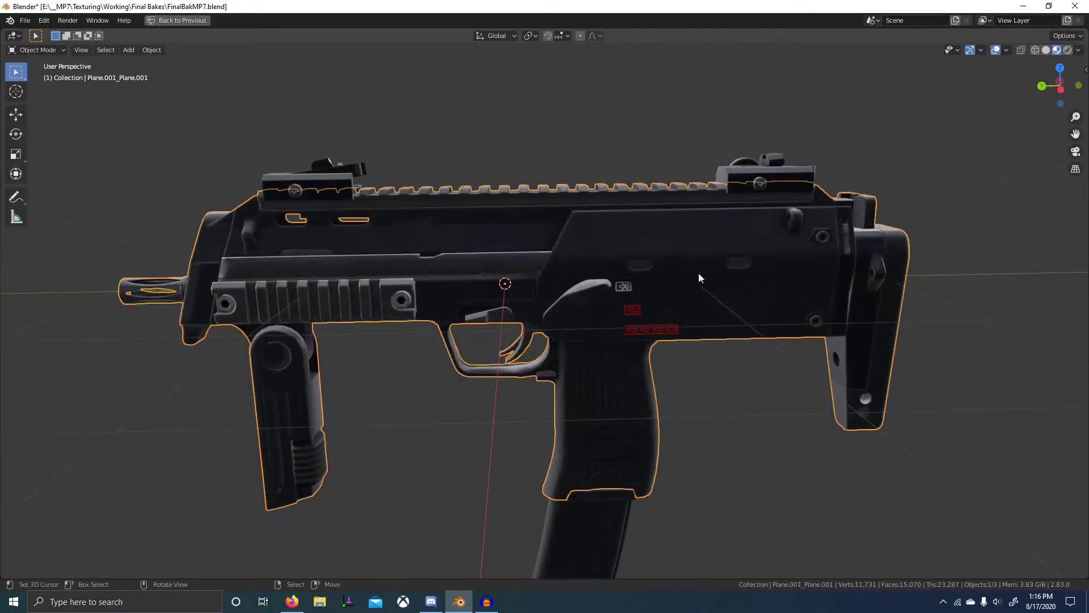
pyautogui.scroll(-3, 695, 277)
pyautogui.keyDown('shift'); pyautogui.rightClick(564, 434); pyautogui.keyUp('shift')
pyautogui.keyDown('shift'); pyautogui.rightClick(409, 240); pyautogui.keyUp('shift')
pyautogui.scroll(-2, 501, 262)
pyautogui.moveTo(619, 318); pyautogui.dragTo(362, 345, button='middle')
pyautogui.hotkey('ctrl', 'space')
pyautogui.scroll(4, 535, 255)
pyautogui.scroll(2, 535, 253)
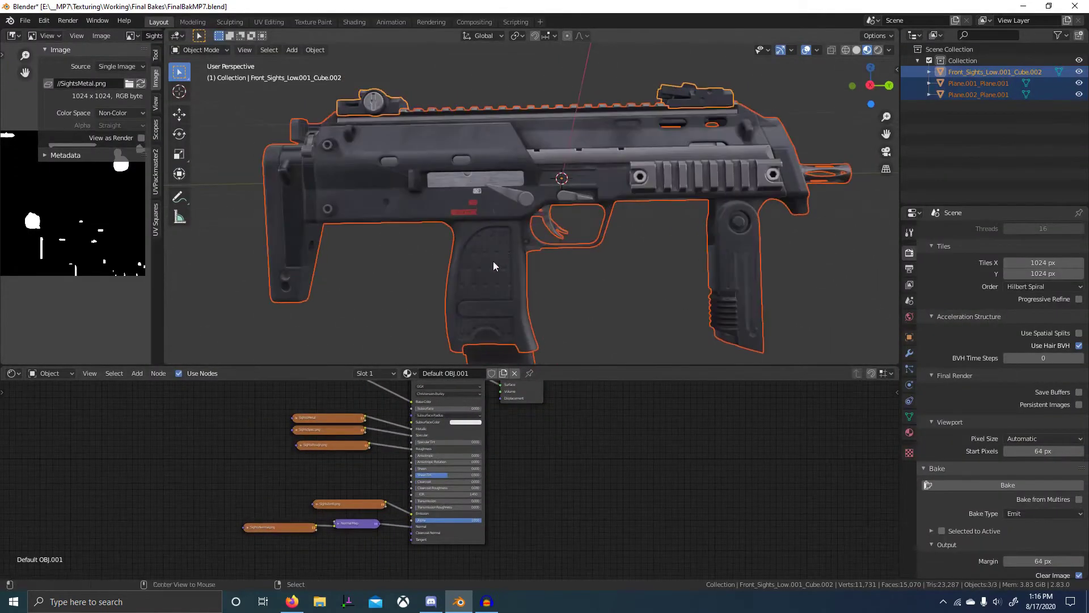
# Step: Add a Triangulate modifier to the receiver body with Keep Normals enabled
pyautogui.click(493, 261)
pyautogui.click(909, 353)
pyautogui.click(962, 231)
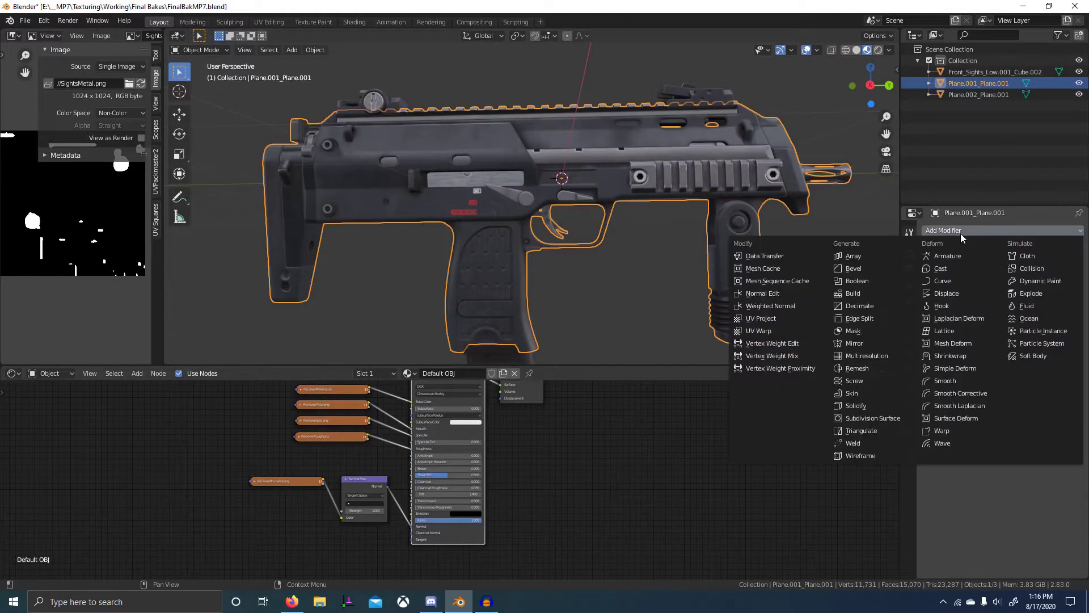
pyautogui.press('t')
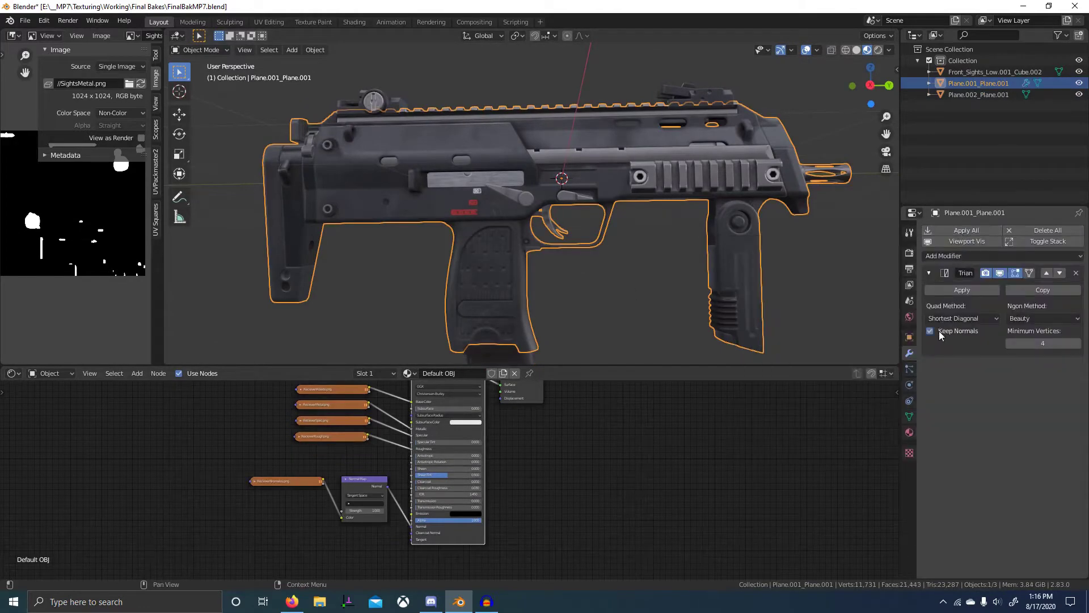
pyautogui.scroll(-3, 668, 271)
# Step: Add a Triangulate modifier to the magazine and enable Keep Normals
pyautogui.click(517, 328)
pyautogui.click(986, 231)
pyautogui.press('t')
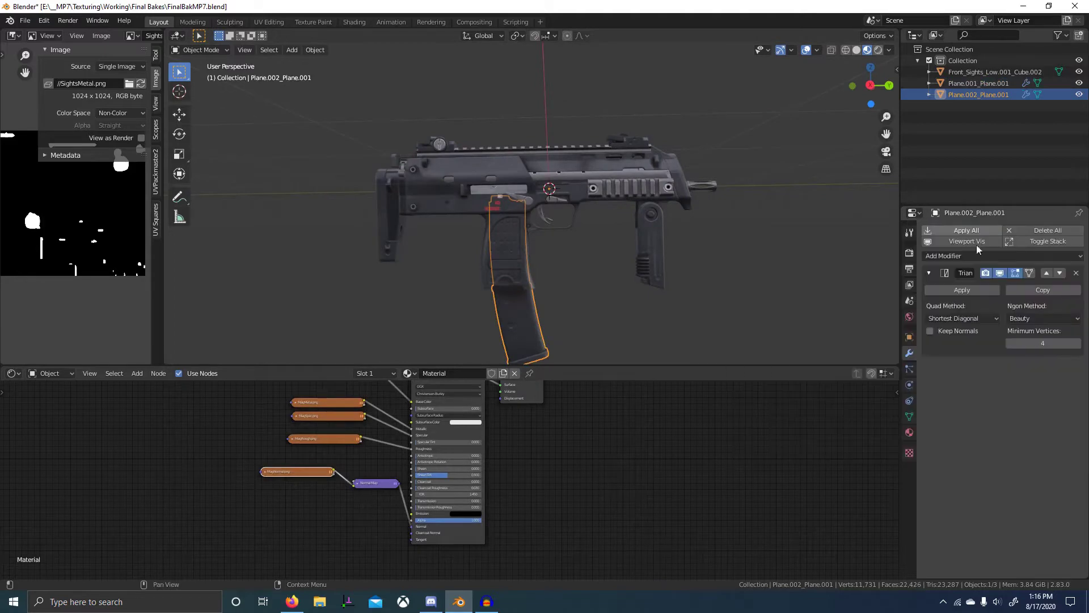
# Step: Add a Triangulate modifier to the front and rear sights with Keep Normals enabled
pyautogui.click(430, 139)
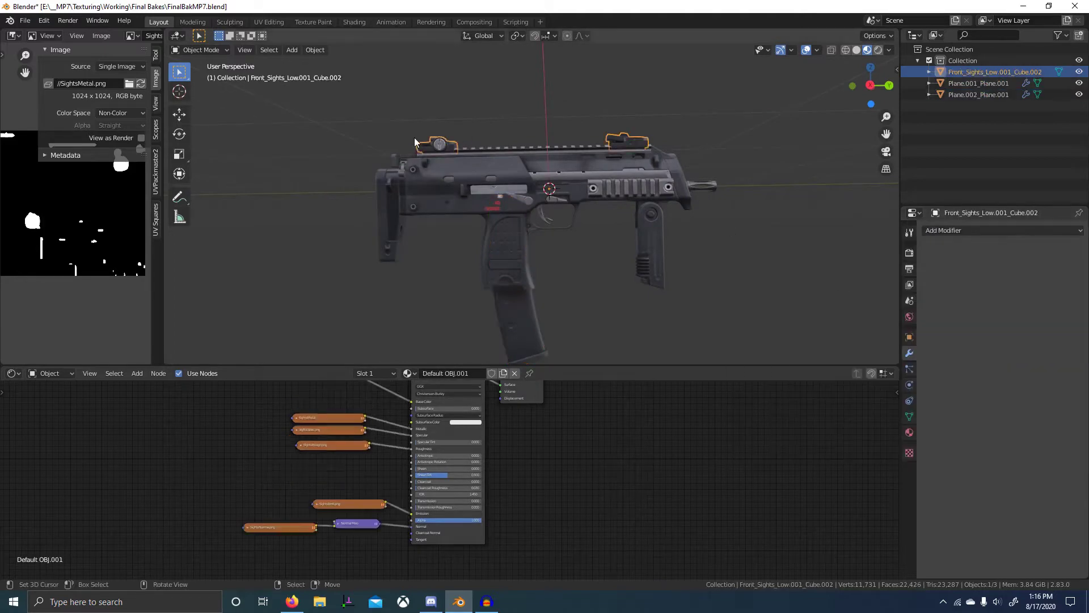
pyautogui.click(961, 231)
pyautogui.press('t')
pyautogui.click(930, 330)
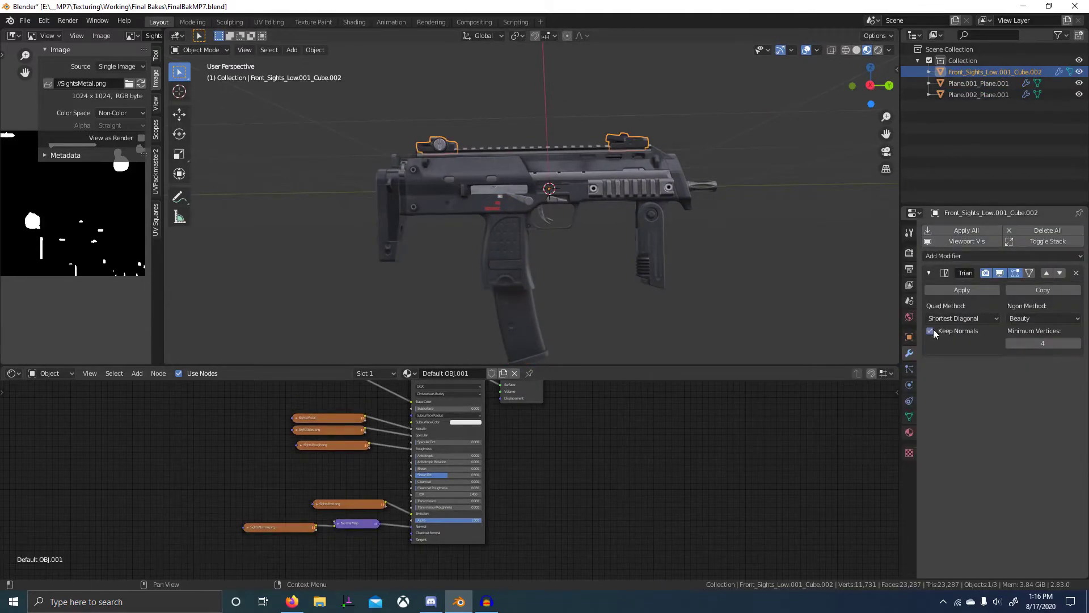
# Step: Select the sights, receiver and magazine together and start a Wavefront OBJ export
pyautogui.scroll(3, 473, 179)
pyautogui.keyDown('shift'); pyautogui.click(474, 180); pyautogui.keyUp('shift')
pyautogui.keyDown('shift'); pyautogui.moveTo(548, 270); pyautogui.dragTo(584, 199, button='middle'); pyautogui.keyUp('shift')
pyautogui.keyDown('shift'); pyautogui.click(547, 311); pyautogui.keyUp('shift')
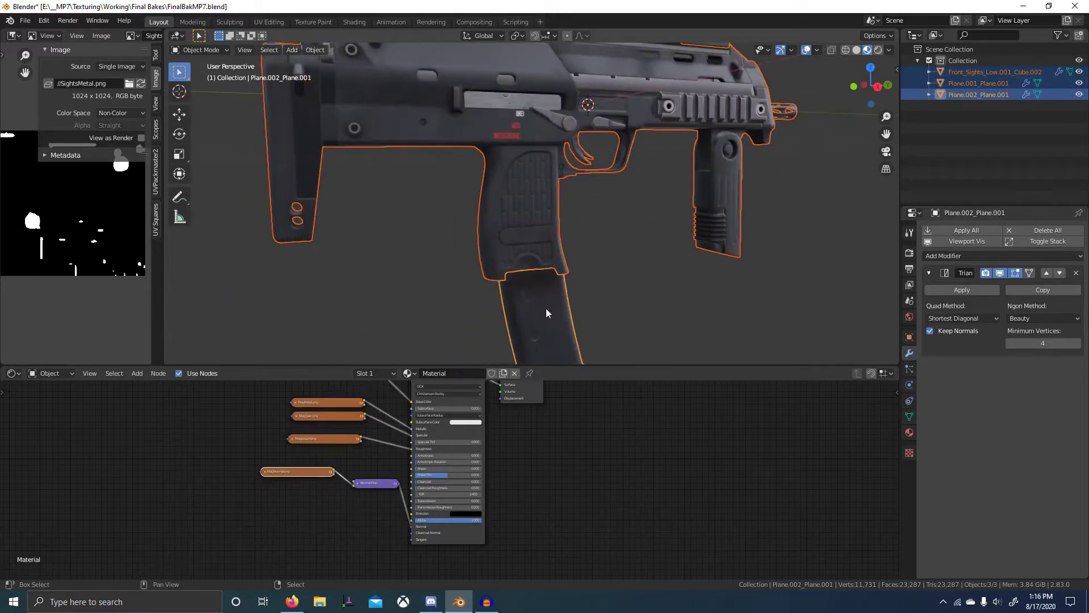
pyautogui.click(25, 21)
pyautogui.moveTo(74, 185)
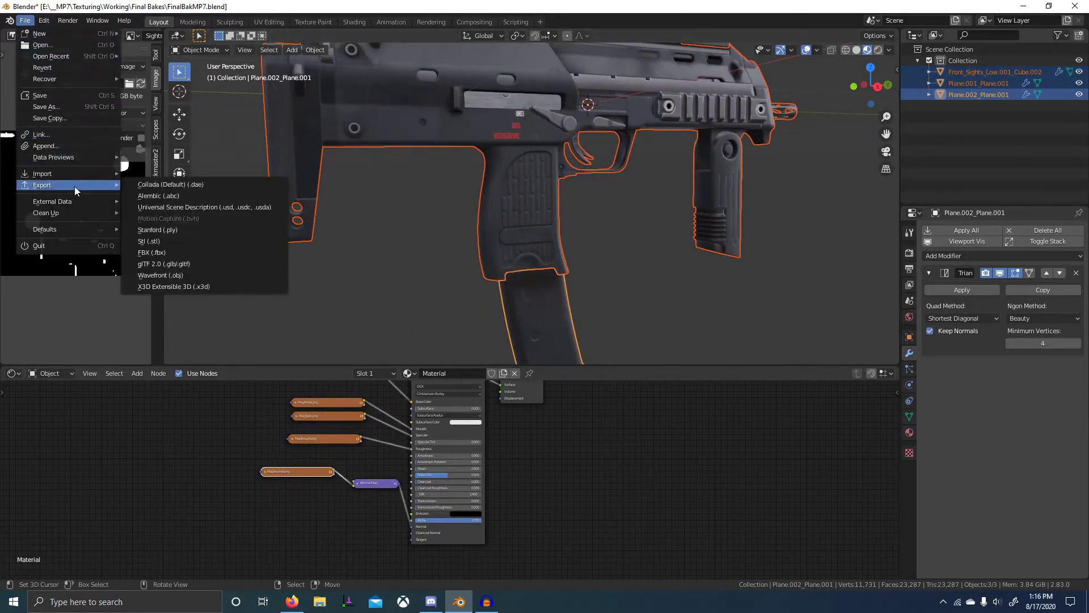
pyautogui.click(190, 274)
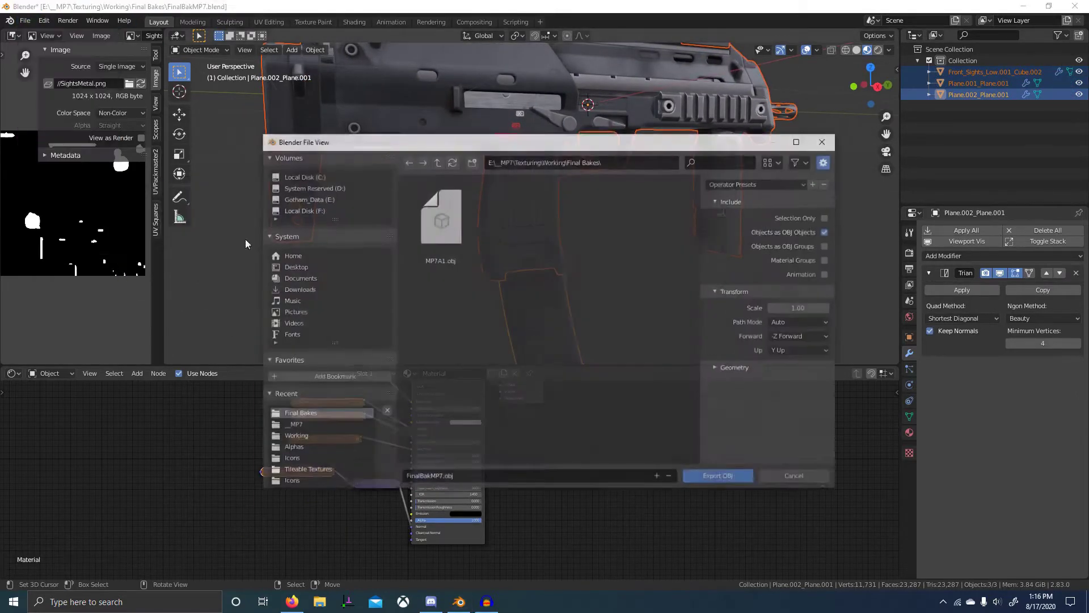
# Step: Base the export file name on the existing MP7A1.obj and set it to MP7A1Triangulated.obj
pyautogui.click(428, 236)
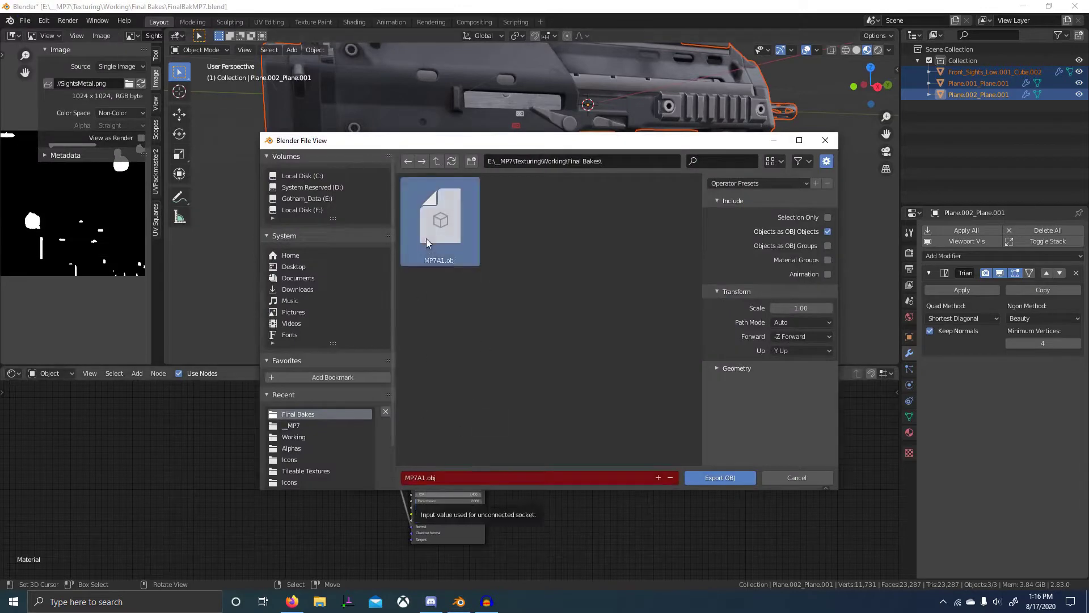
pyautogui.click(427, 481)
pyautogui.press('Right')
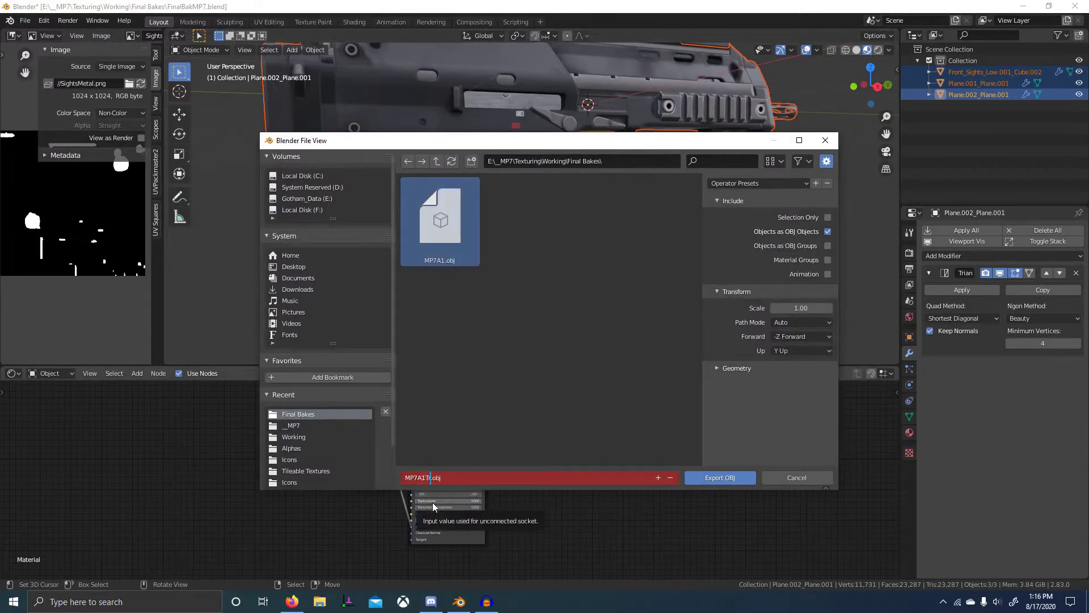
pyautogui.write('Triangulated')
pyautogui.press('Return')
# Step: Review the geometry export options and export the OBJ into the Final Bakes folder
pyautogui.click(737, 368)
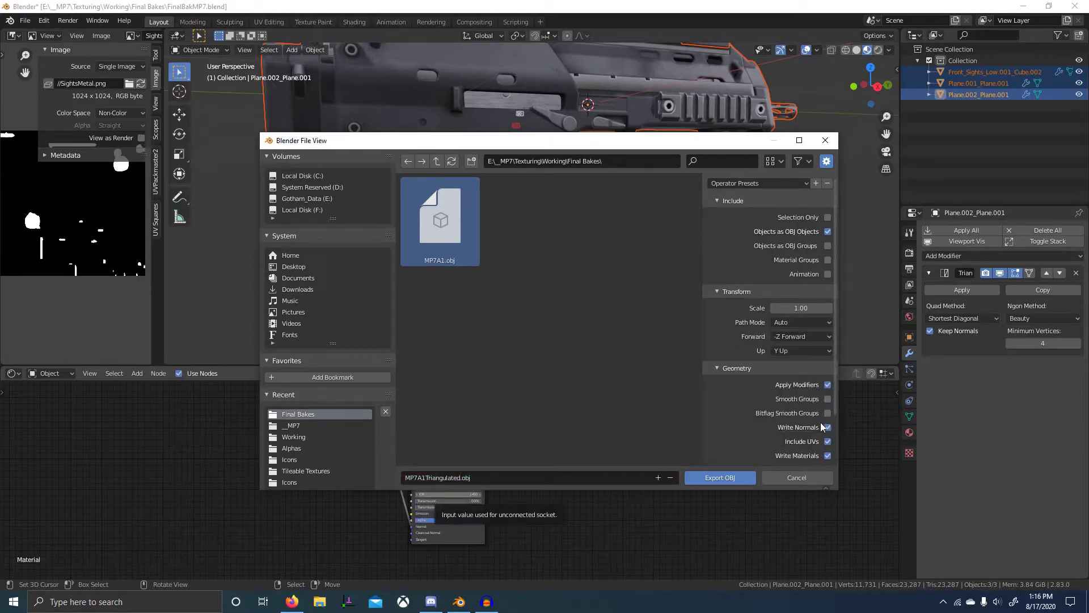
pyautogui.scroll(-1, 824, 448)
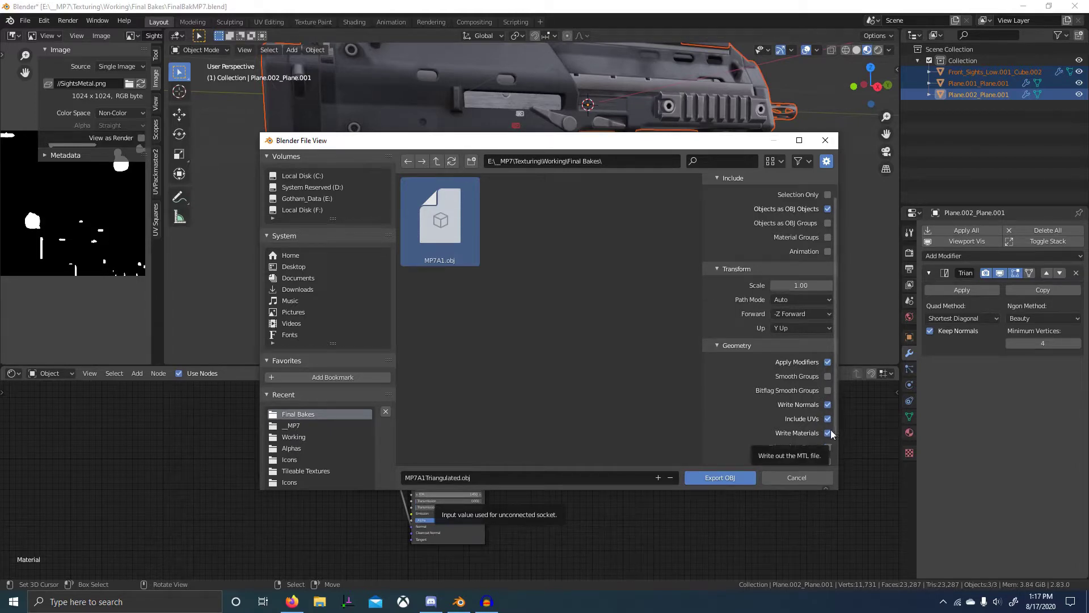
pyautogui.scroll(-2, 817, 432)
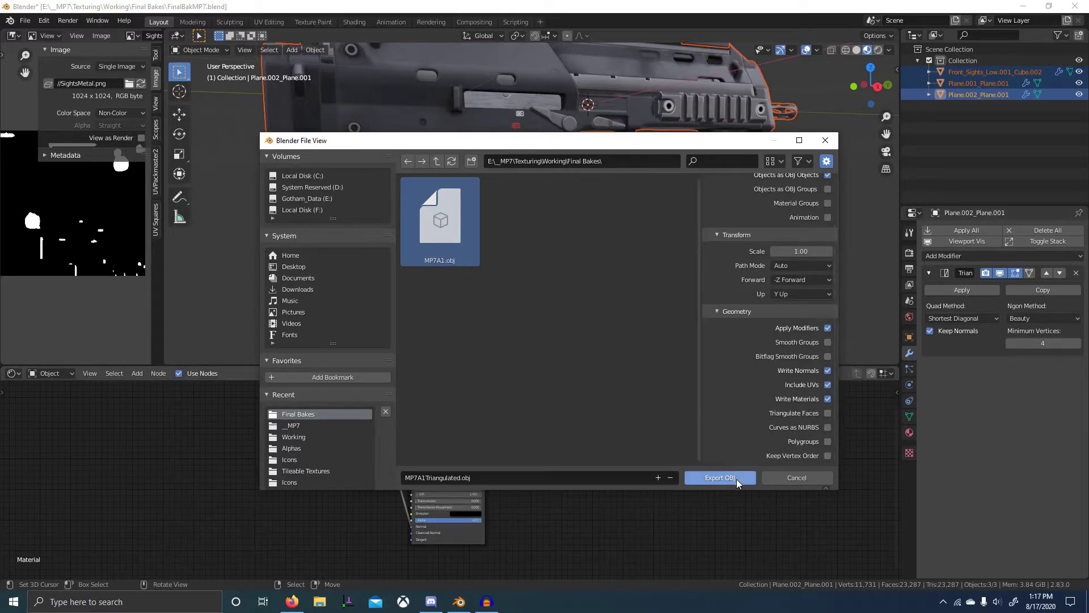
pyautogui.click(719, 478)
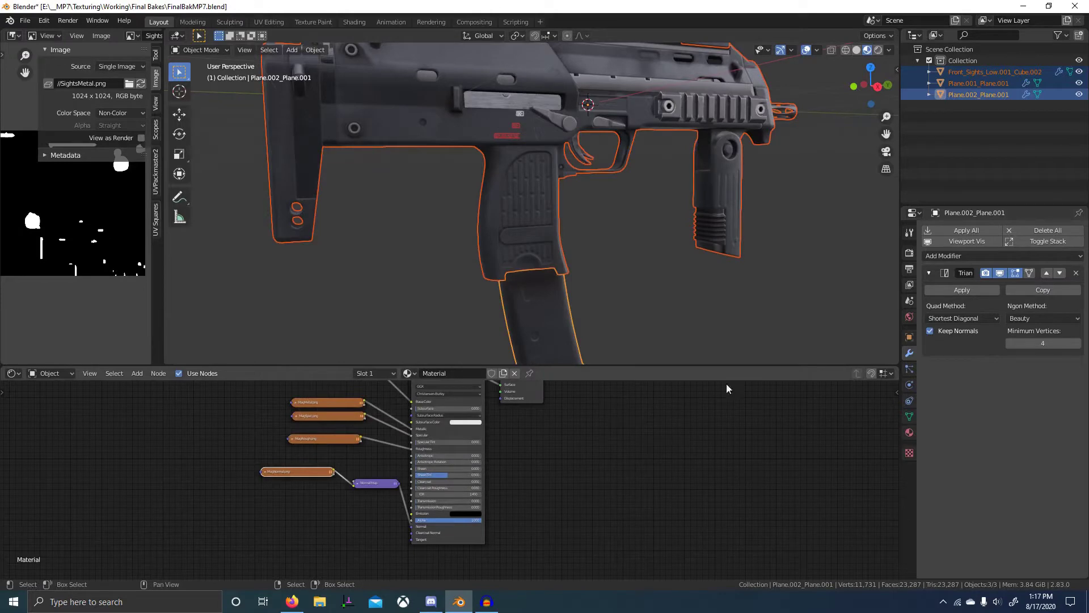
# Step: Deselect all parts of the gun and save the blend file
pyautogui.scroll(-6, 627, 238)
pyautogui.moveTo(596, 238); pyautogui.dragTo(547, 287, button='middle')
pyautogui.scroll(7, 547, 199)
pyautogui.hotkey('alt', 'a')
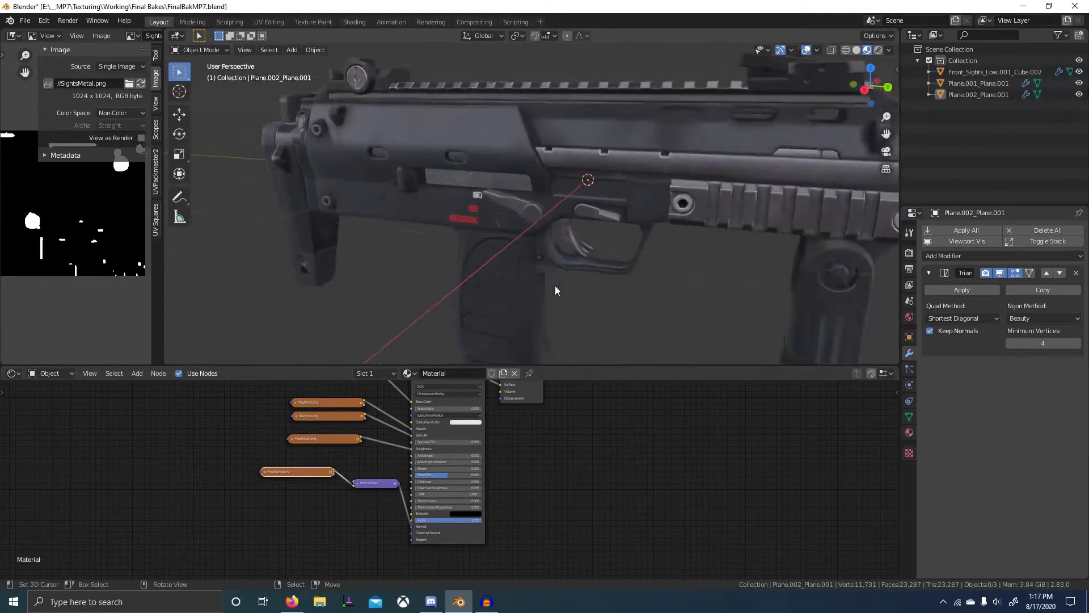
pyautogui.scroll(-5, 555, 290)
pyautogui.hotkey('ctrl', 's')
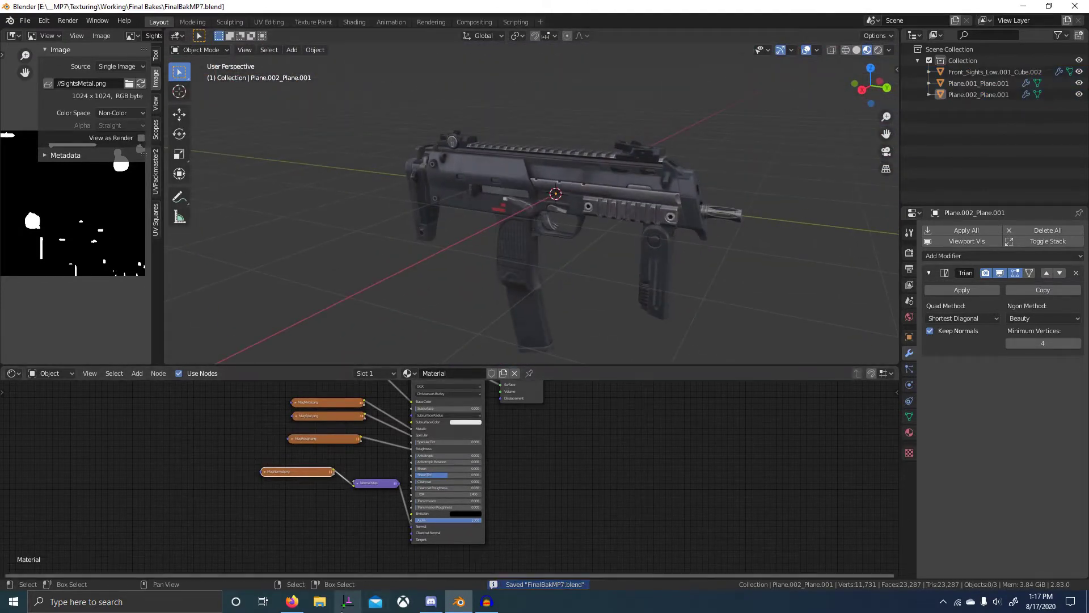
# Step: Open a File Explorer window and launch GIMP
pyautogui.click(319, 602)
pyautogui.press('super')
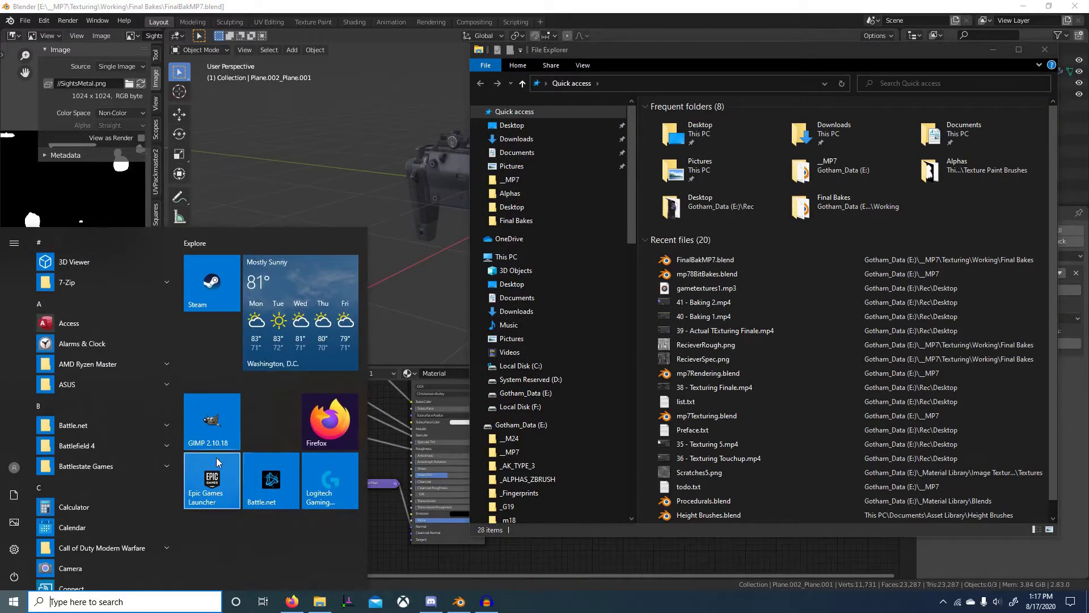
pyautogui.write('gimp')
pyautogui.press('Return')
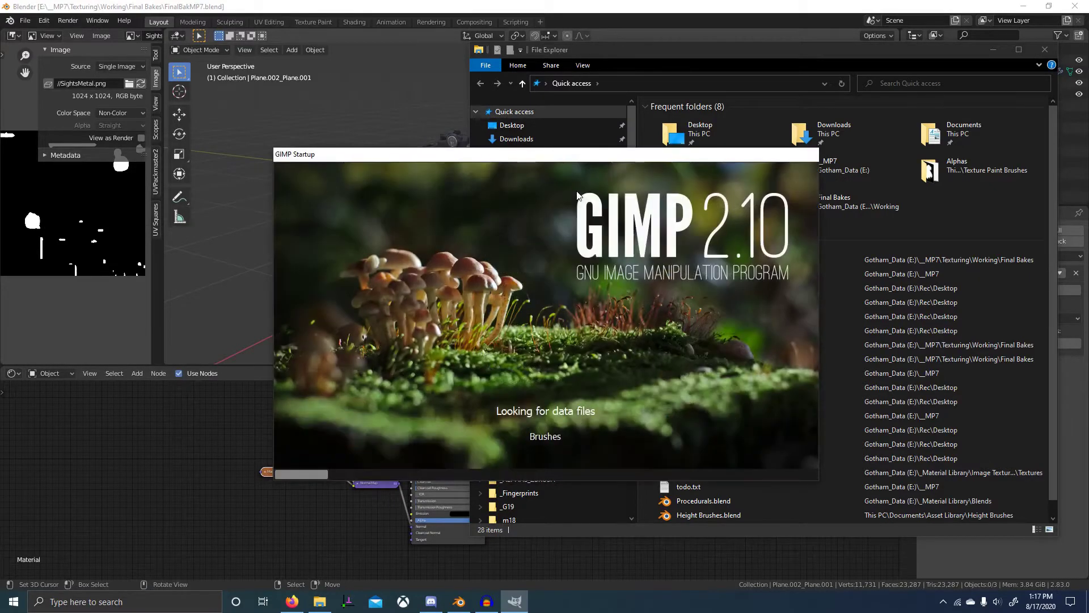
# Step: In File Explorer, open the folder that contains the recent file FinalBakMP7.blend
pyautogui.click(749, 107)
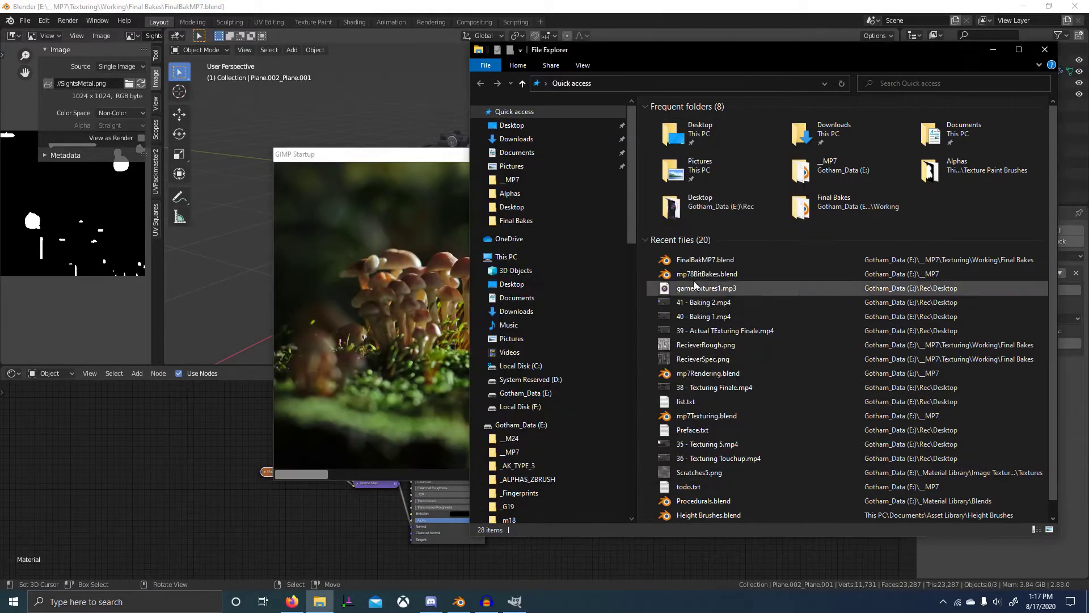
pyautogui.rightClick(719, 261)
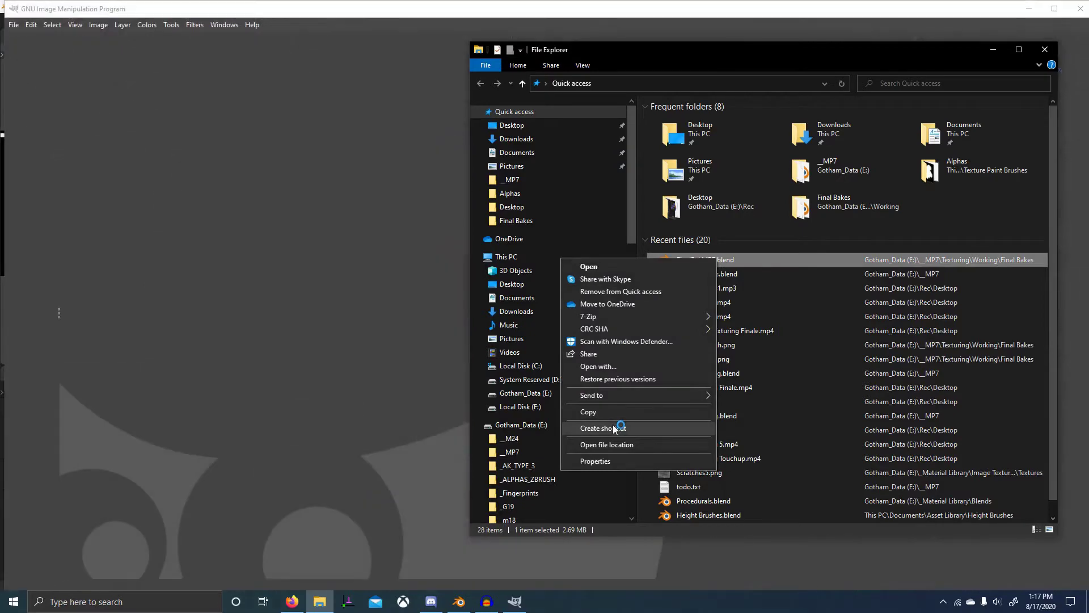
pyautogui.click(628, 446)
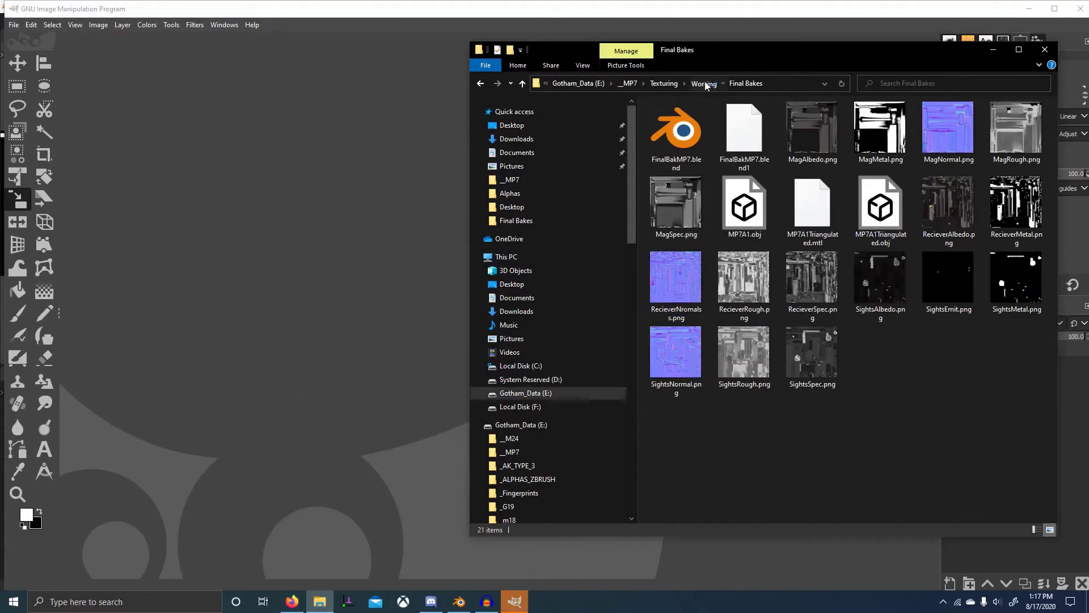
pyautogui.click(705, 84)
pyautogui.click(693, 86)
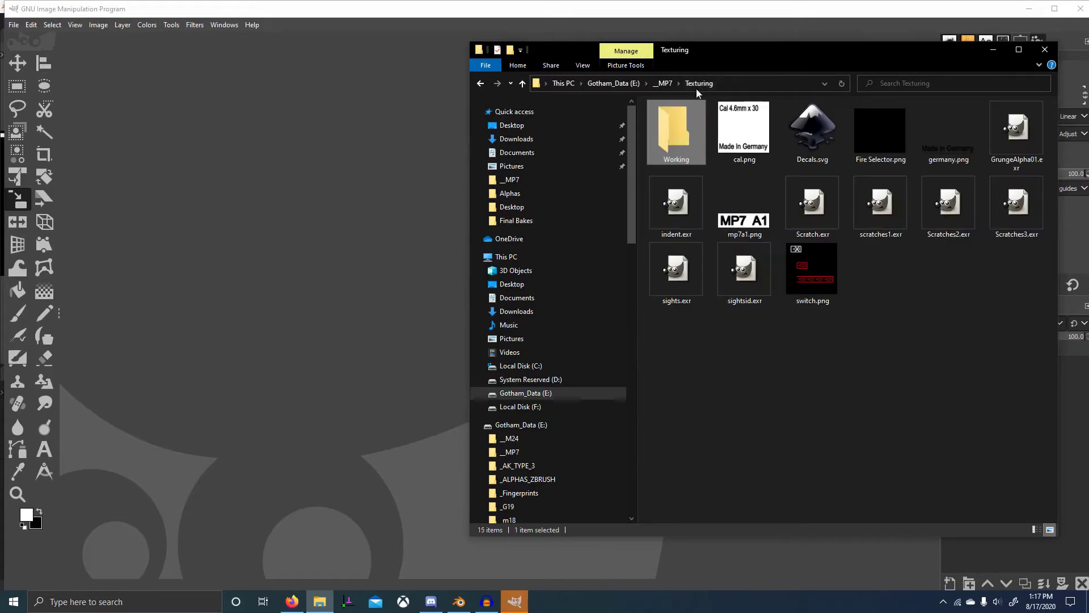
pyautogui.doubleClick(676, 121)
pyautogui.doubleClick(676, 124)
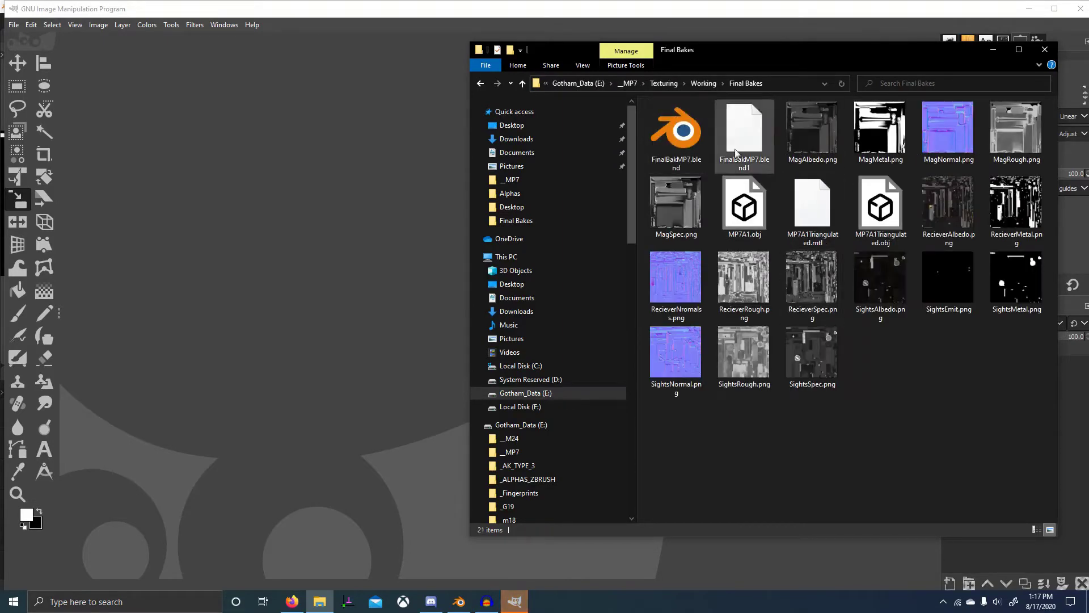
# Step: Select SightsSpec.png in the Final Bakes folder, switch to GIMP and maximize its window
pyautogui.click(812, 354)
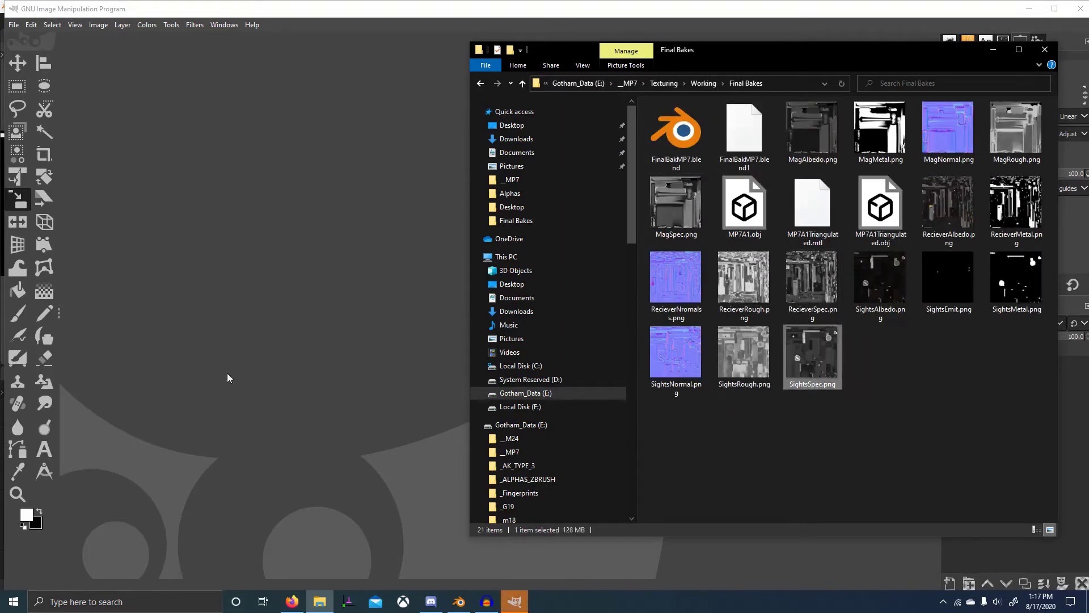
pyautogui.click(299, 341)
pyautogui.rightClick(469, 180)
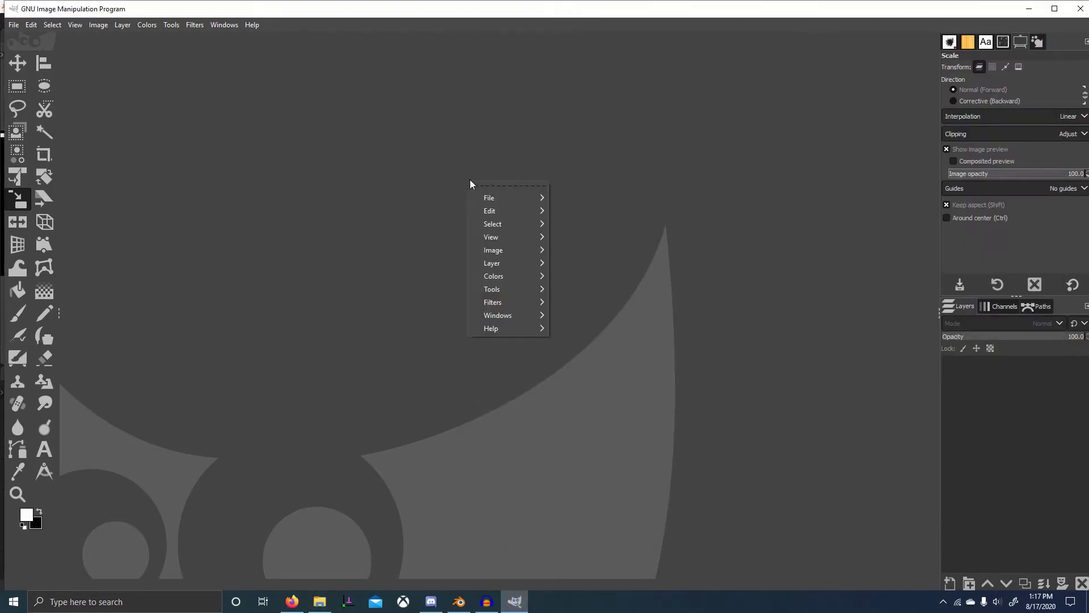
pyautogui.click(7, 35)
pyautogui.doubleClick(405, 12)
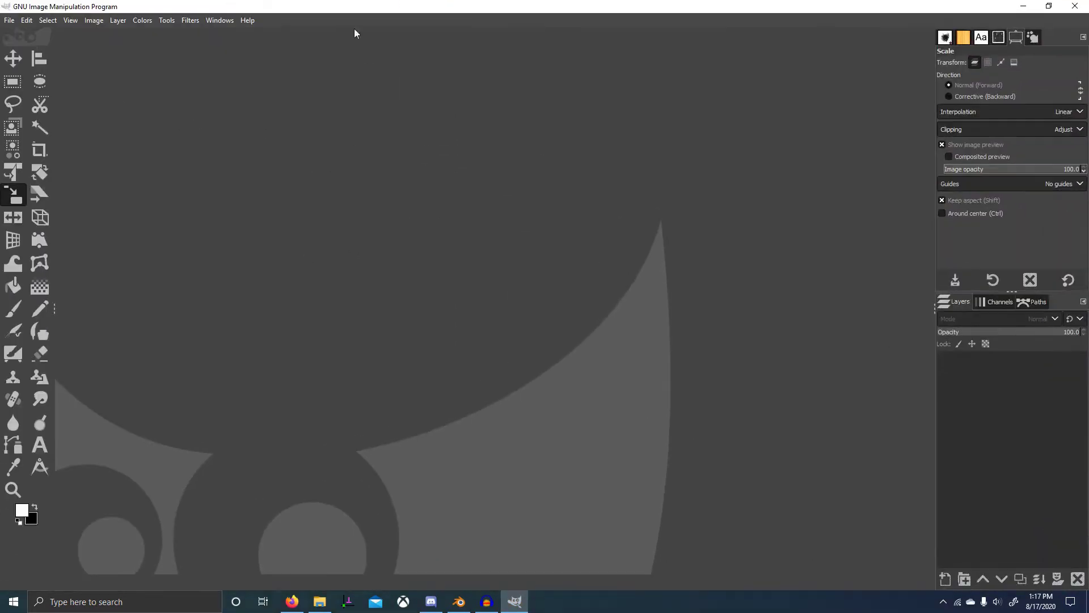
# Step: Switch to File Explorer and create a new folder named "8 Bit PNGS" in the Final Bakes folder
pyautogui.hotkey('alt', 'Tab')
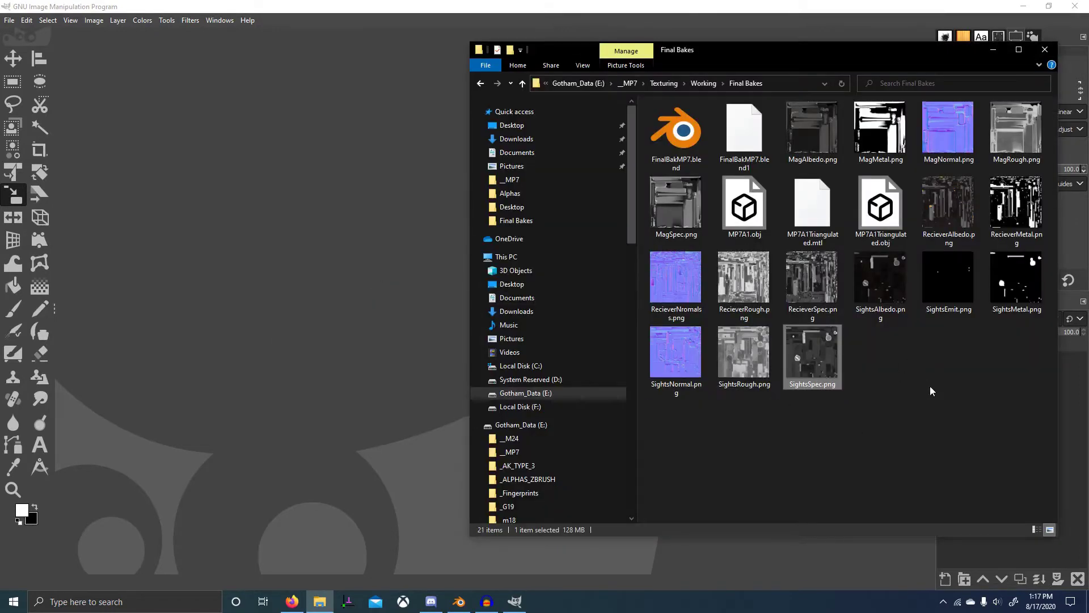
pyautogui.rightClick(931, 389)
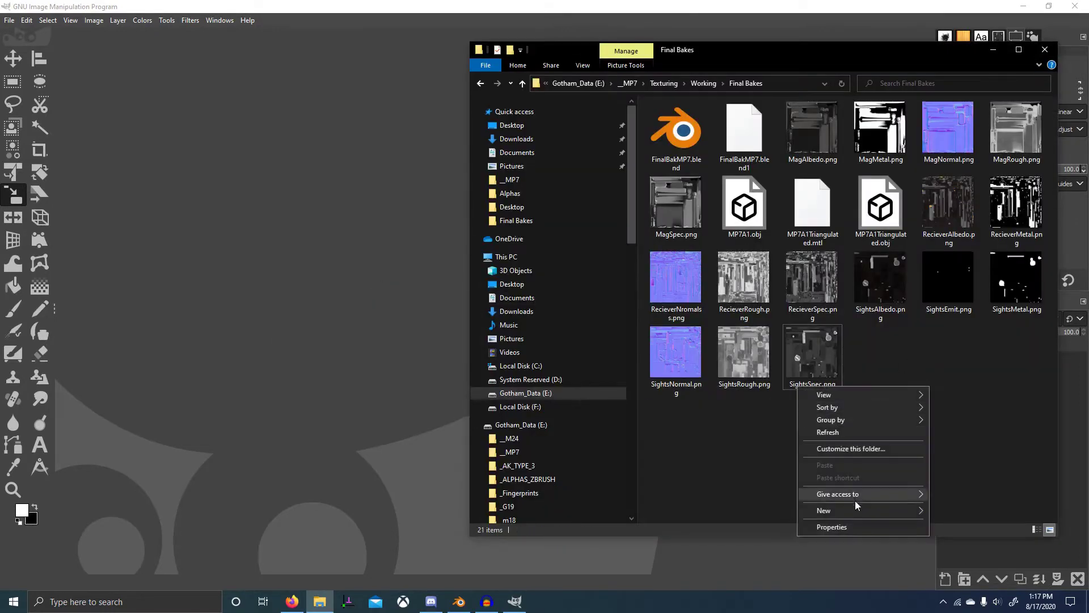
pyautogui.moveTo(876, 509)
pyautogui.click(699, 368)
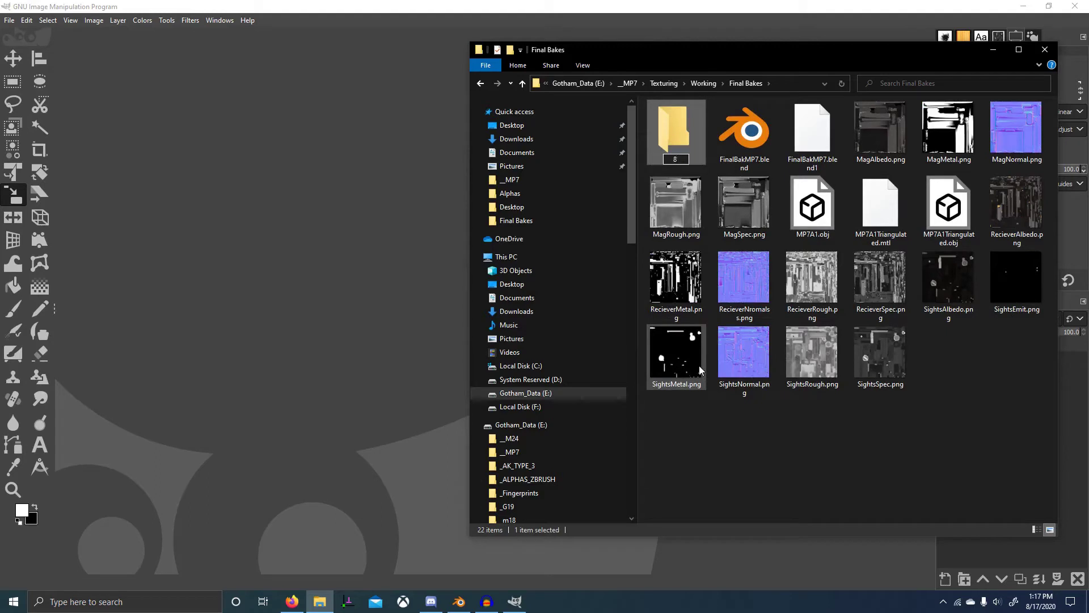
pyautogui.write('8 Bit PNGS')
pyautogui.press('Return')
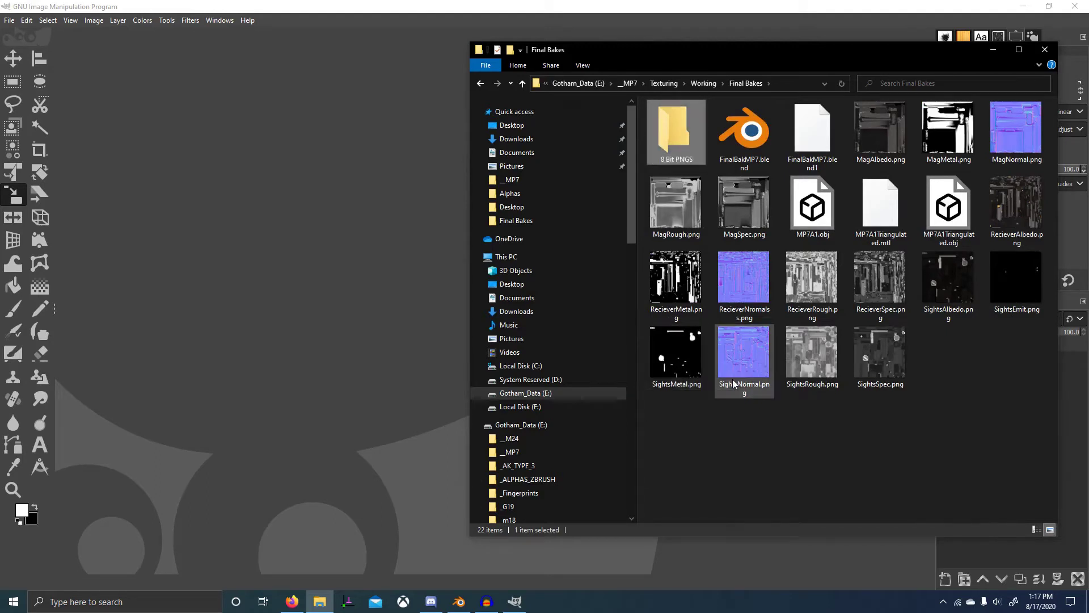
# Step: Look inside the empty 8 Bit PNGS folder, return to Final Bakes and rename that folder as "8 Bit Textures"
pyautogui.rightClick(714, 434)
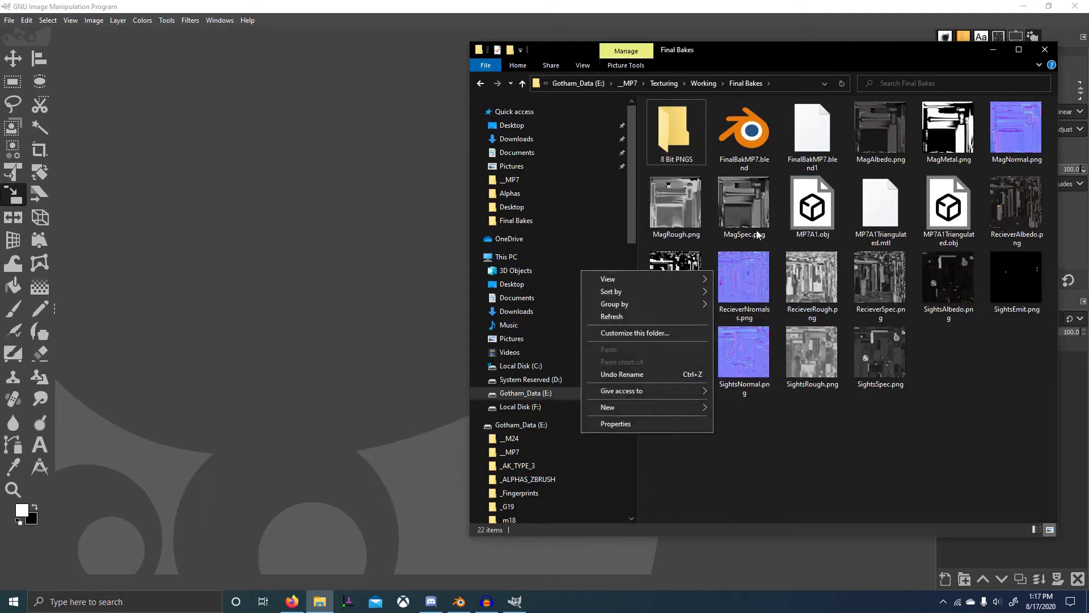
pyautogui.click(675, 153)
pyautogui.doubleClick(676, 153)
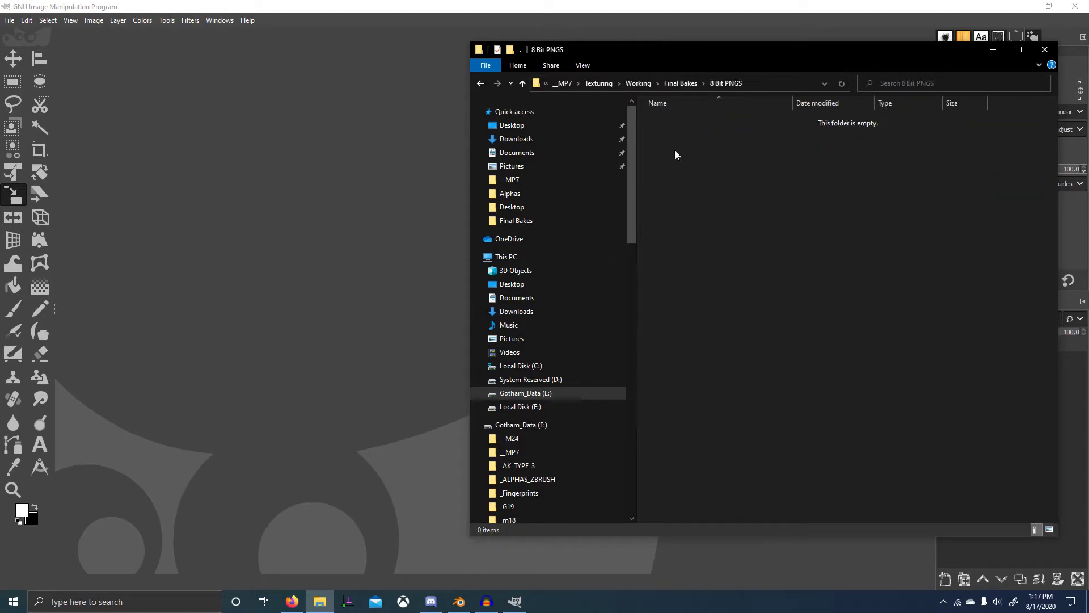
pyautogui.click(684, 83)
pyautogui.rightClick(672, 157)
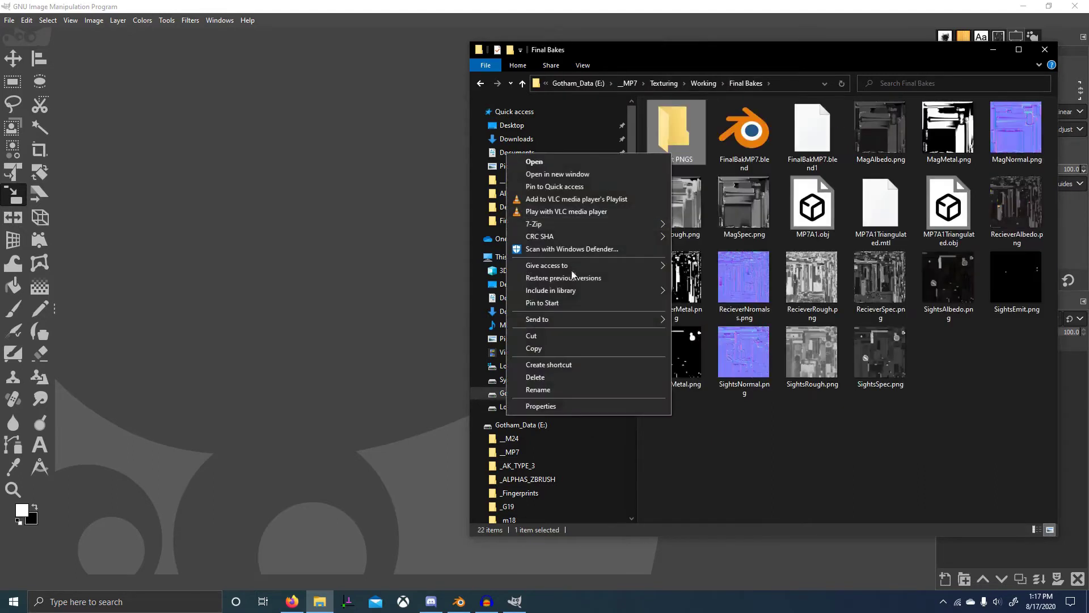
pyautogui.click(562, 395)
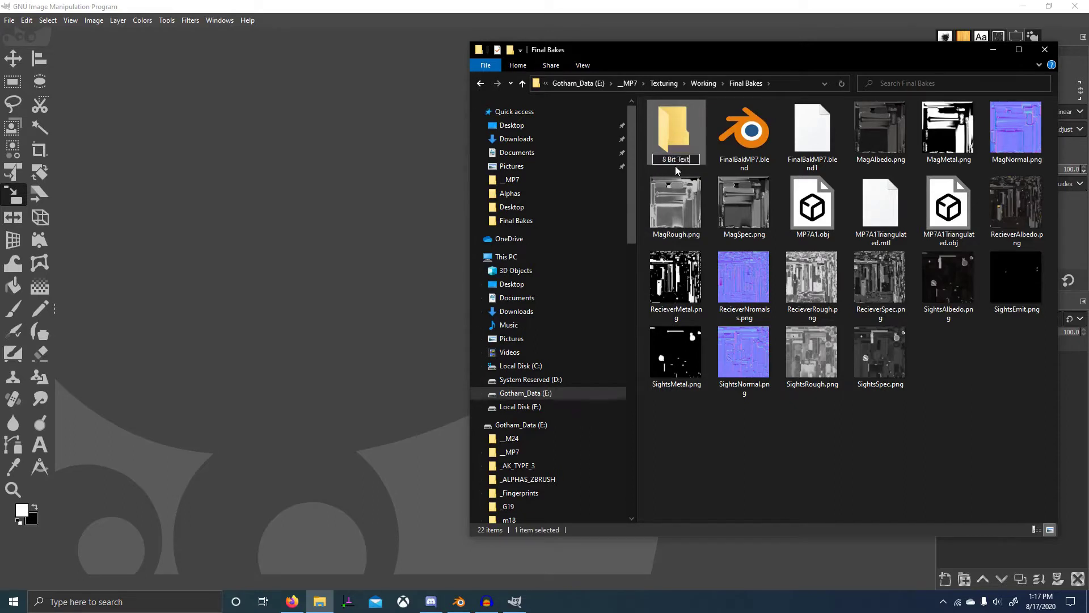
pyautogui.press('Return')
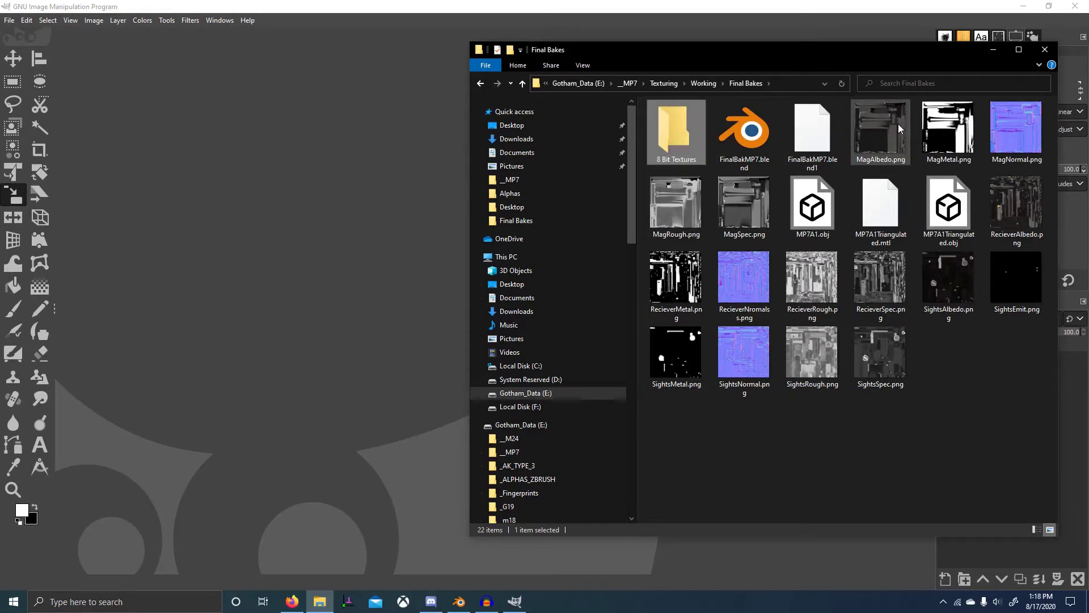
# Step: Open MagAlbedo.png from Final Bakes in GIMP and convert its precision to 8-bit integer with Floyd-Steinberg layer dithering
pyautogui.moveTo(900, 129); pyautogui.dragTo(283, 216)
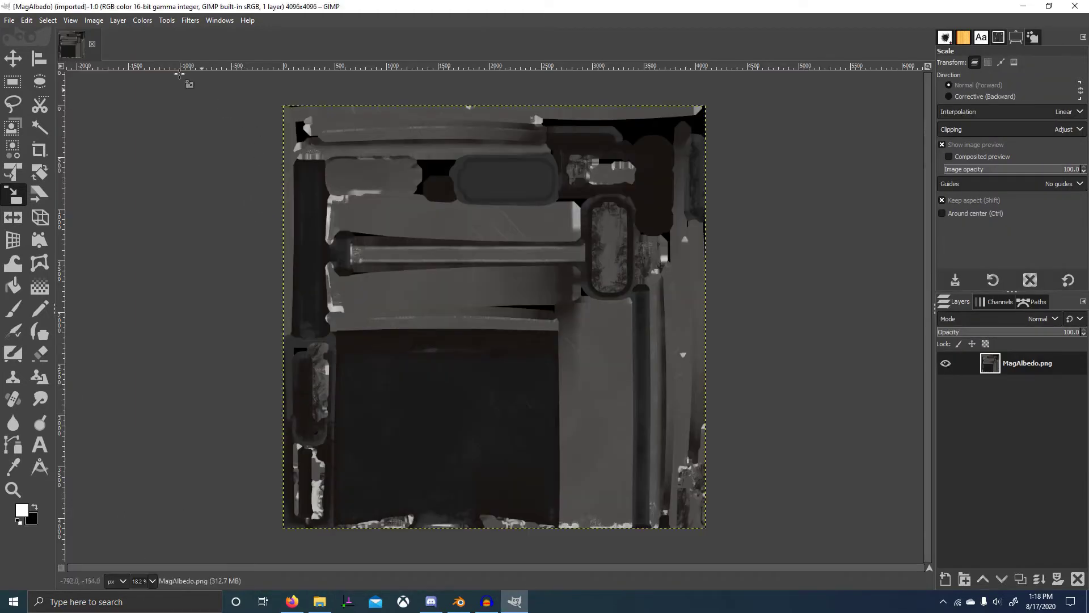
pyautogui.click(94, 21)
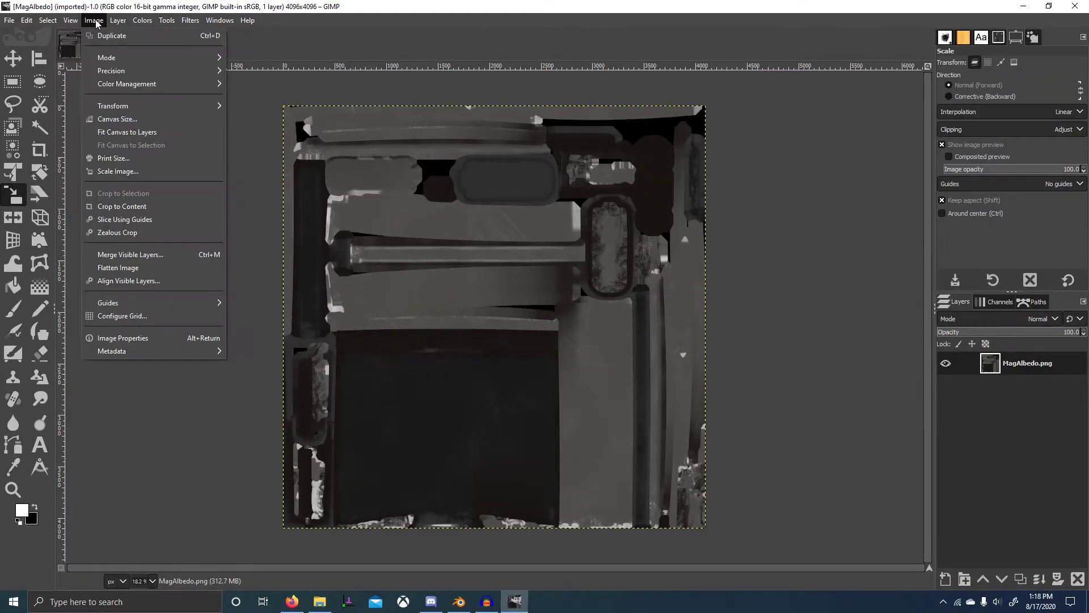
pyautogui.moveTo(135, 71)
pyautogui.click(250, 72)
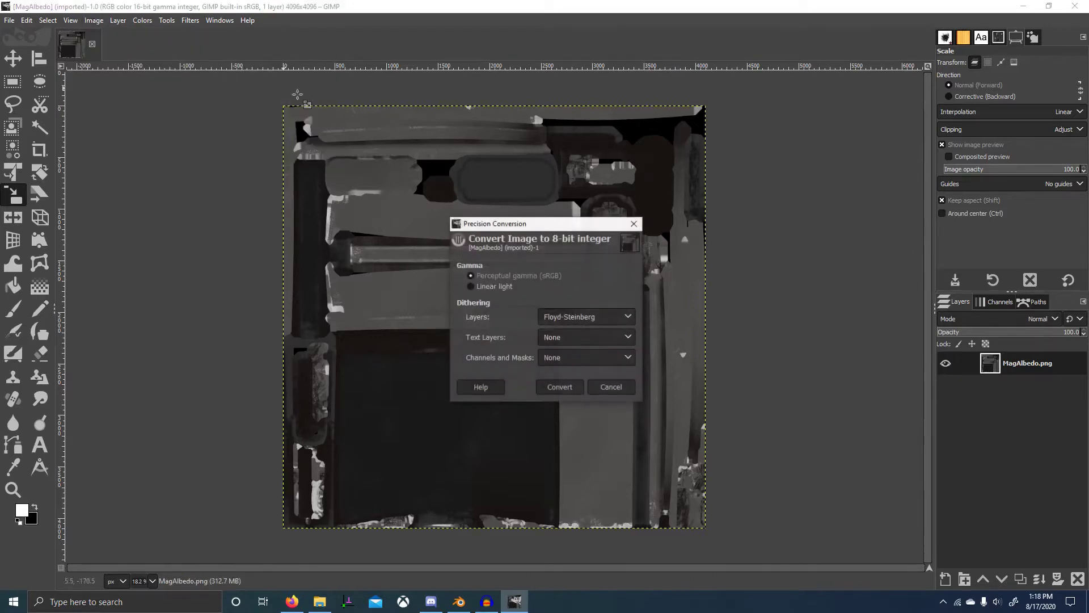
pyautogui.click(590, 319)
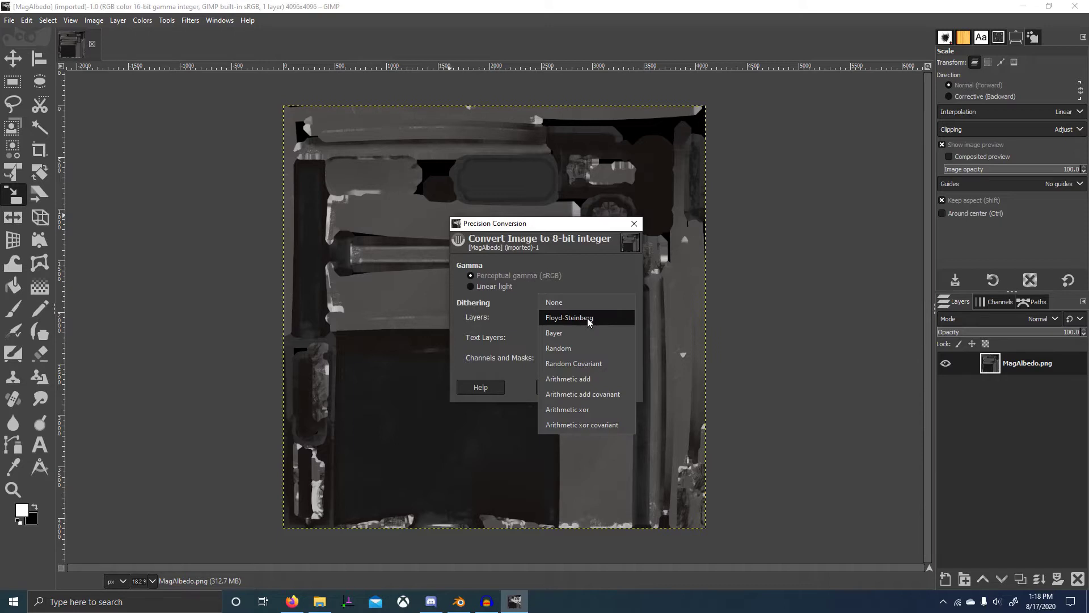
pyautogui.click(594, 319)
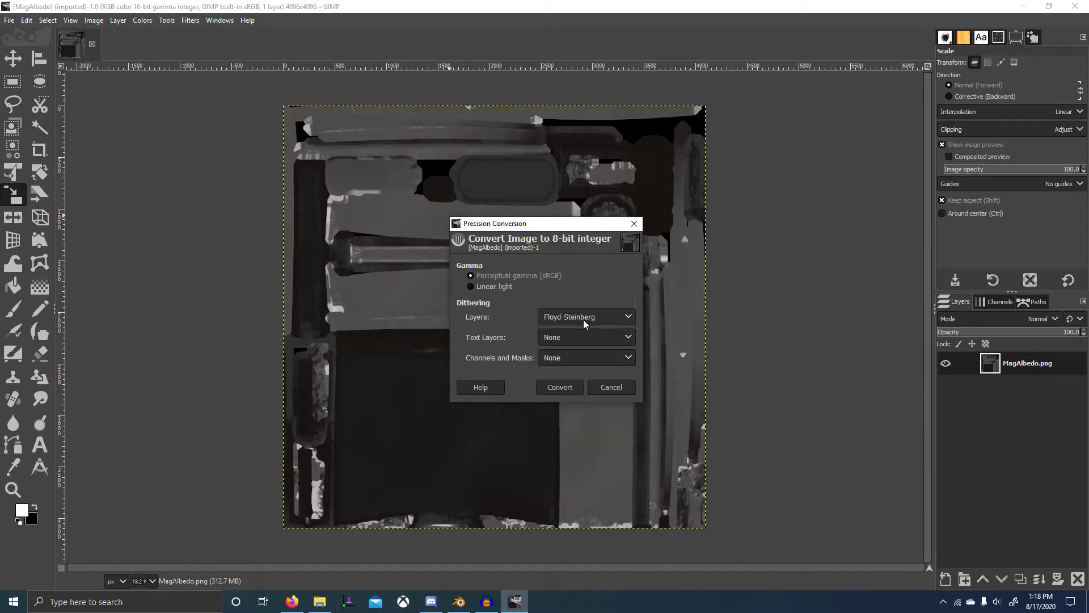
pyautogui.click(572, 390)
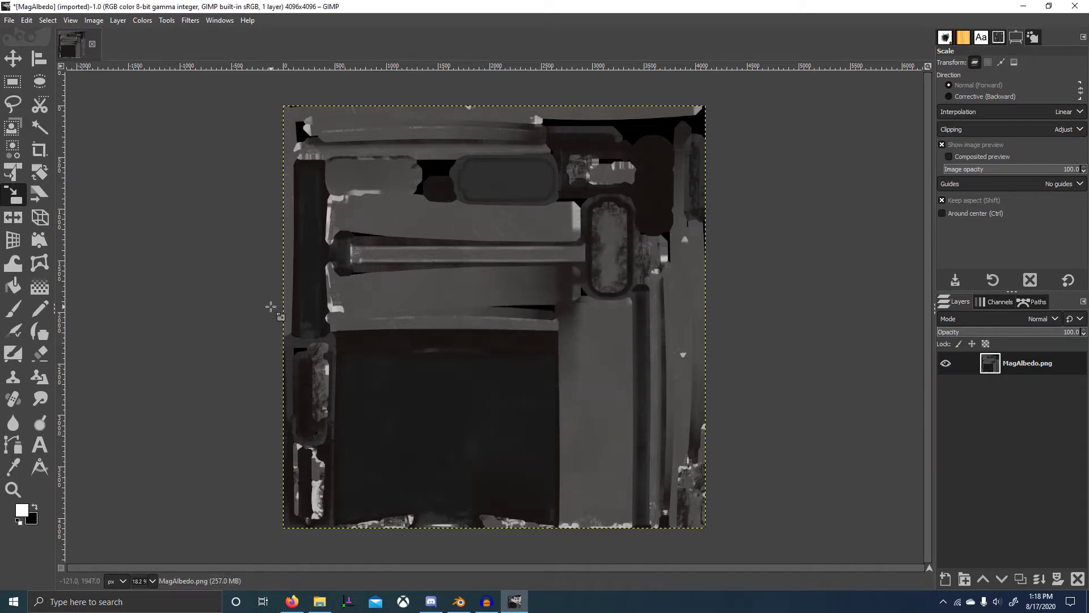
# Step: Export the image as MagAlbedo.png into the 8 Bit Textures folder with compression level 0
pyautogui.click(9, 21)
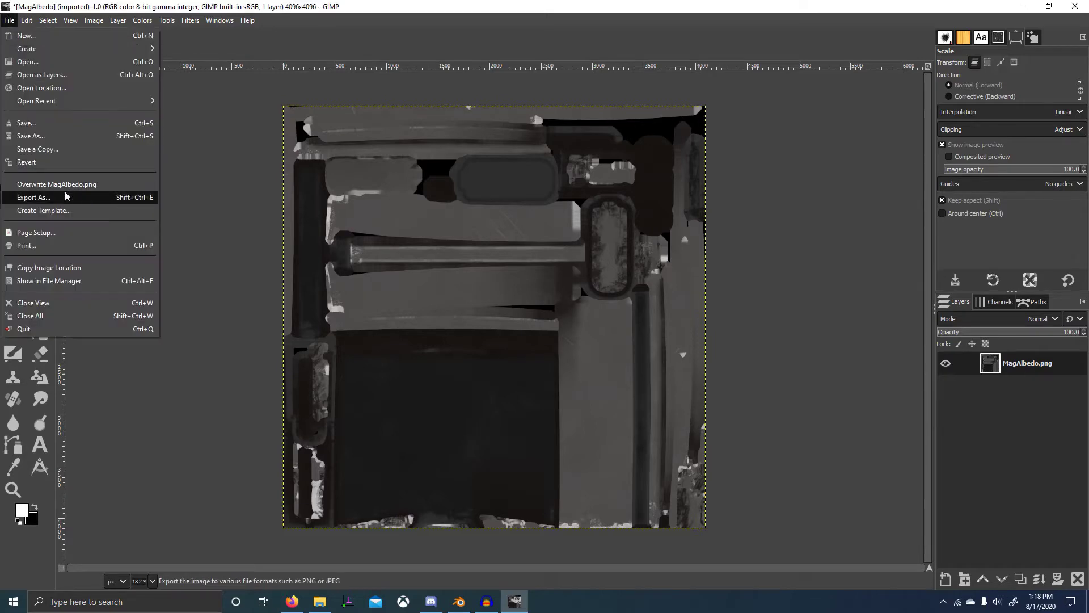
pyautogui.click(34, 197)
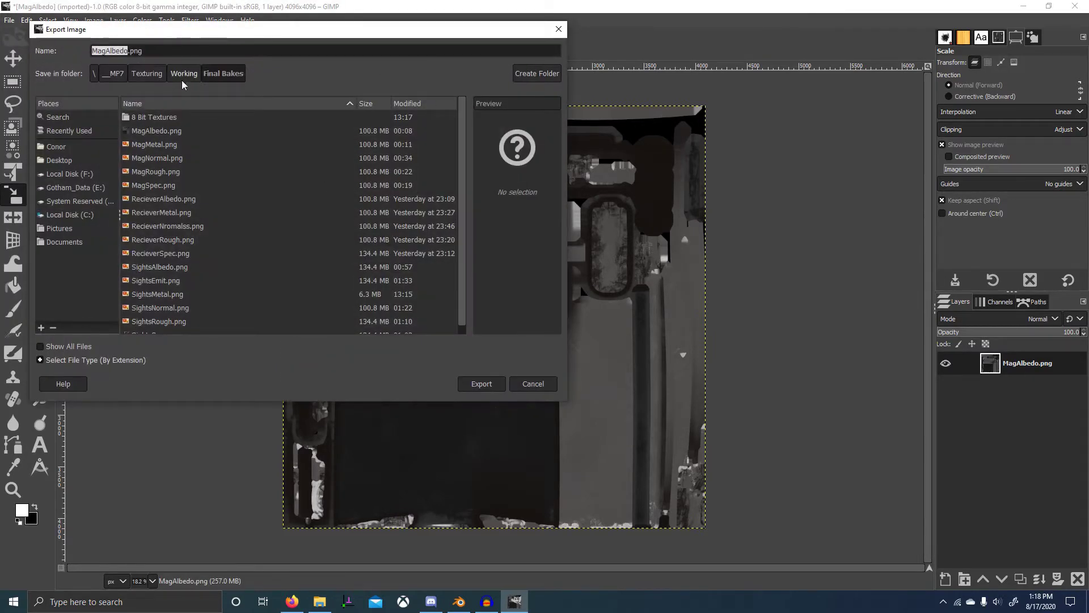
pyautogui.doubleClick(177, 120)
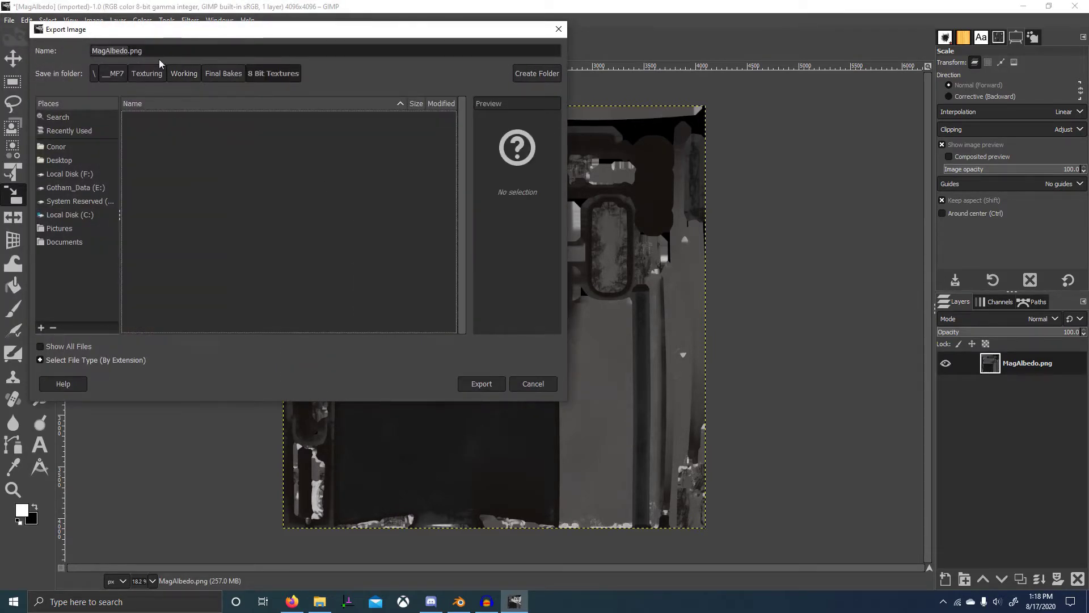
pyautogui.click(495, 383)
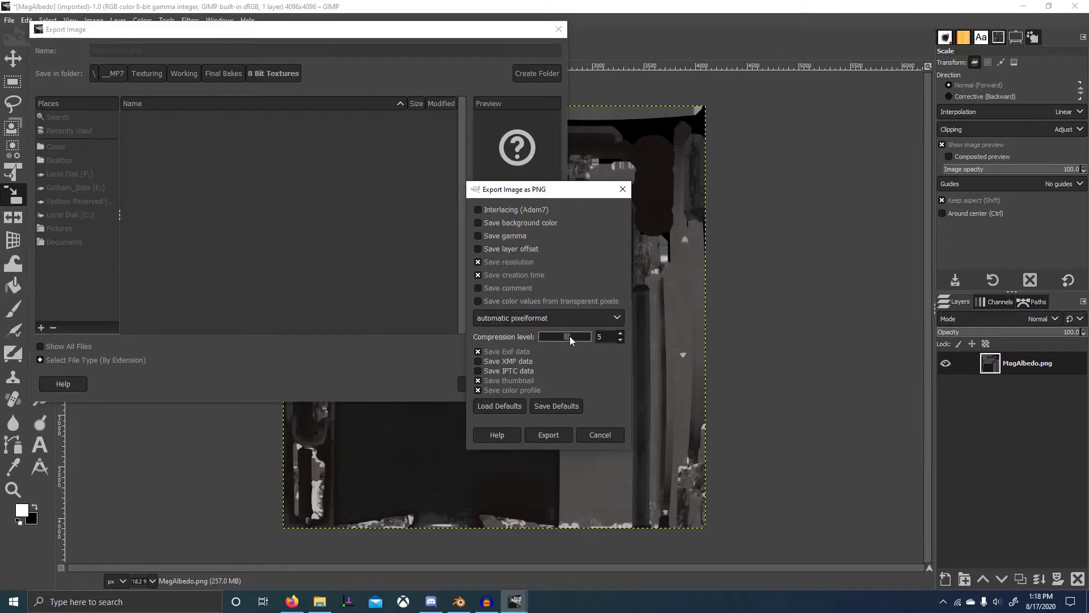
pyautogui.moveTo(567, 336); pyautogui.dragTo(468, 337)
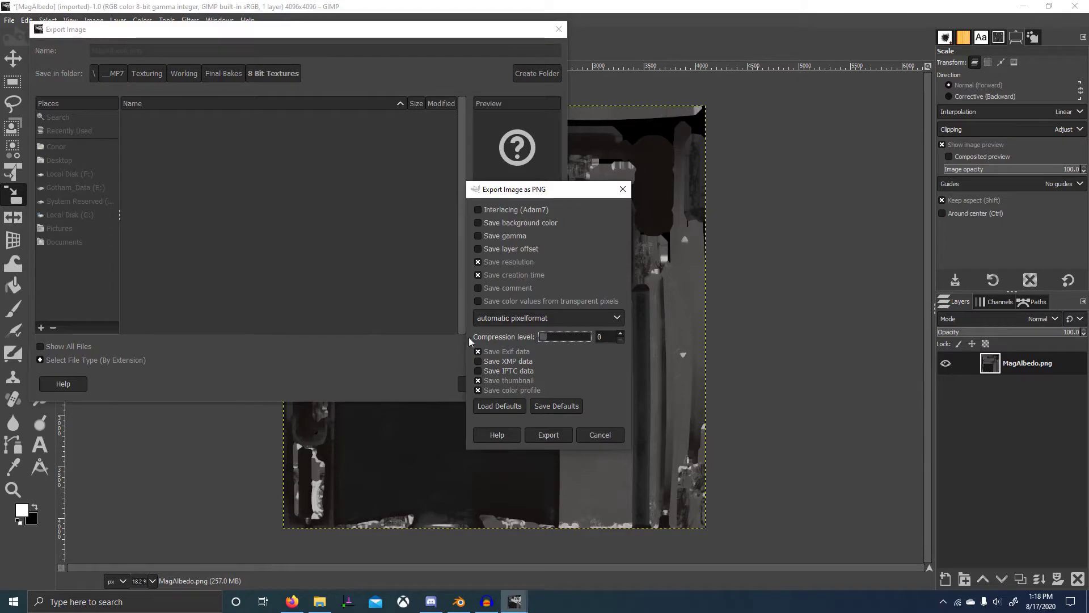
pyautogui.click(555, 432)
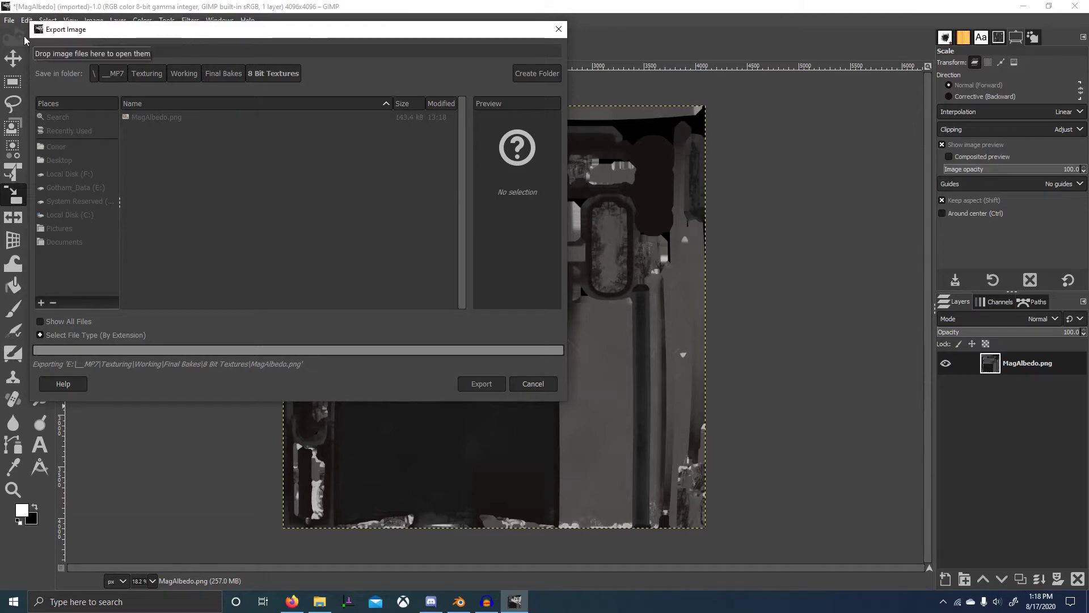
# Step: Export the MagAlbedo image as a TGA into the 8 Bit Textures folder with RLE compression and Bottom left origin
pyautogui.click(9, 20)
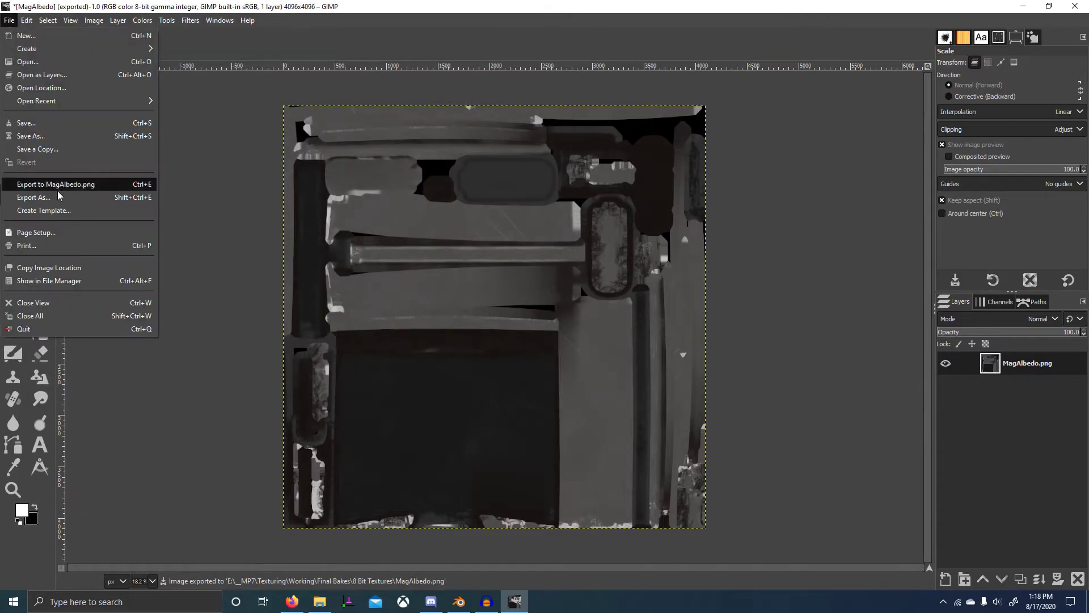
pyautogui.click(34, 194)
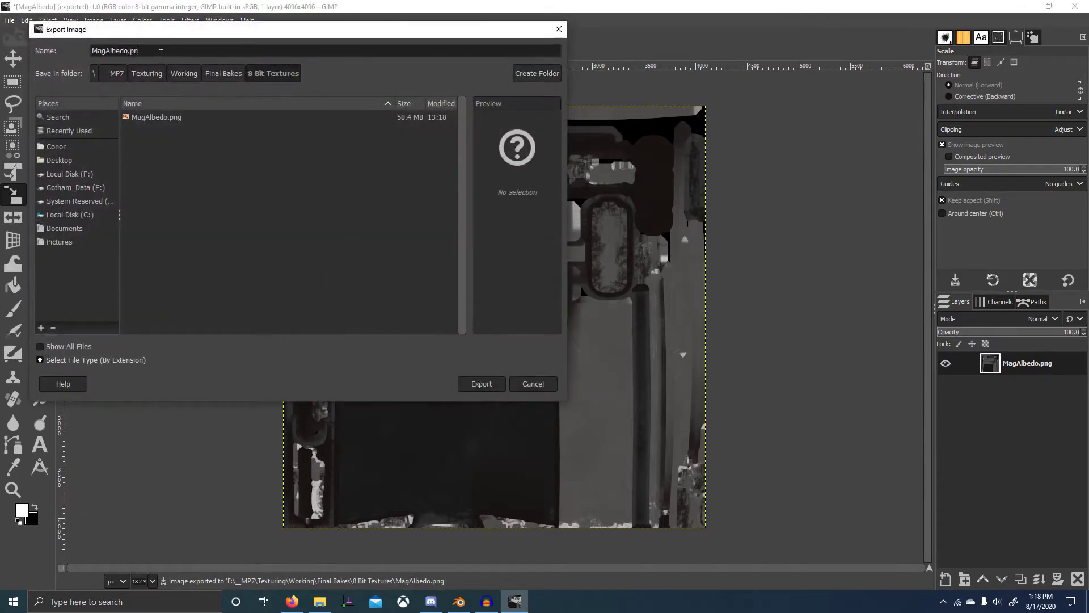
pyautogui.press('Return')
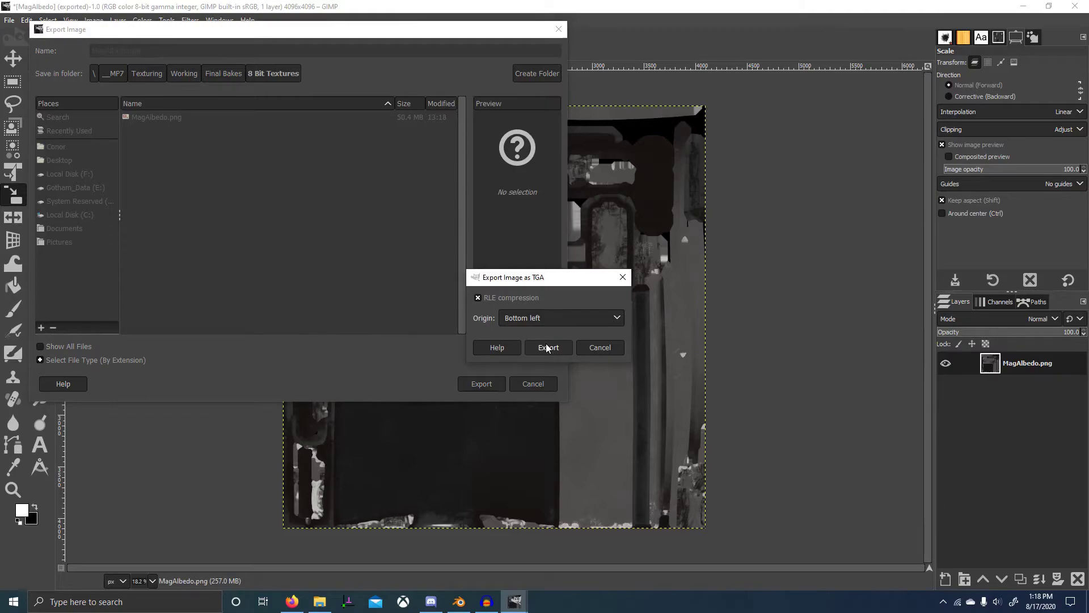
pyautogui.click(548, 347)
# Step: Switch to Firefox and search the web in a new tab for "tga rele", then shorten the query to "tga"
pyautogui.click(292, 601)
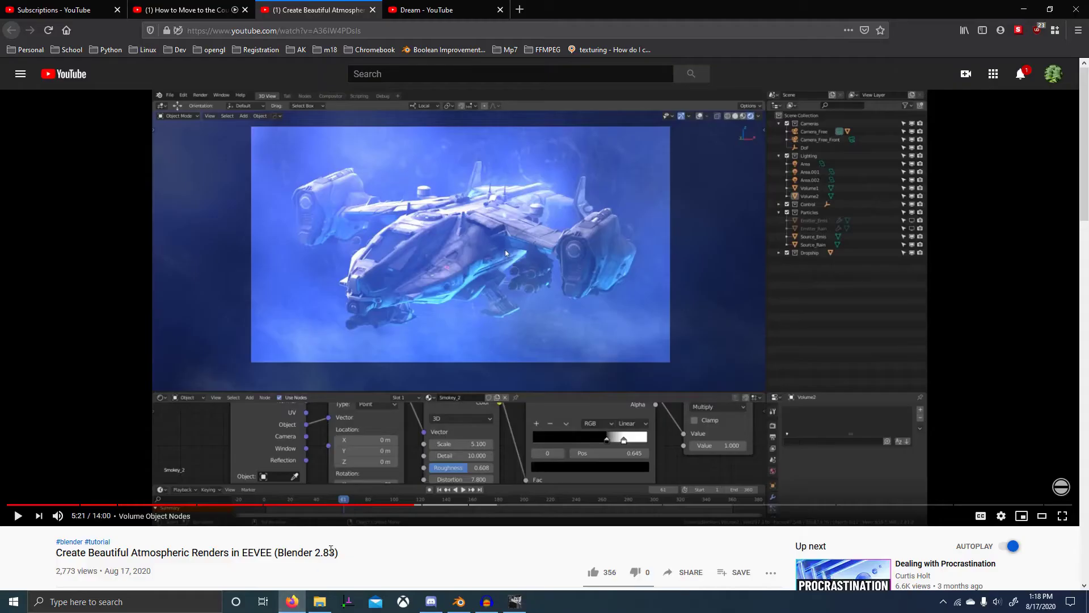
pyautogui.hotkey('ctrl', 't')
pyautogui.write('tga re')
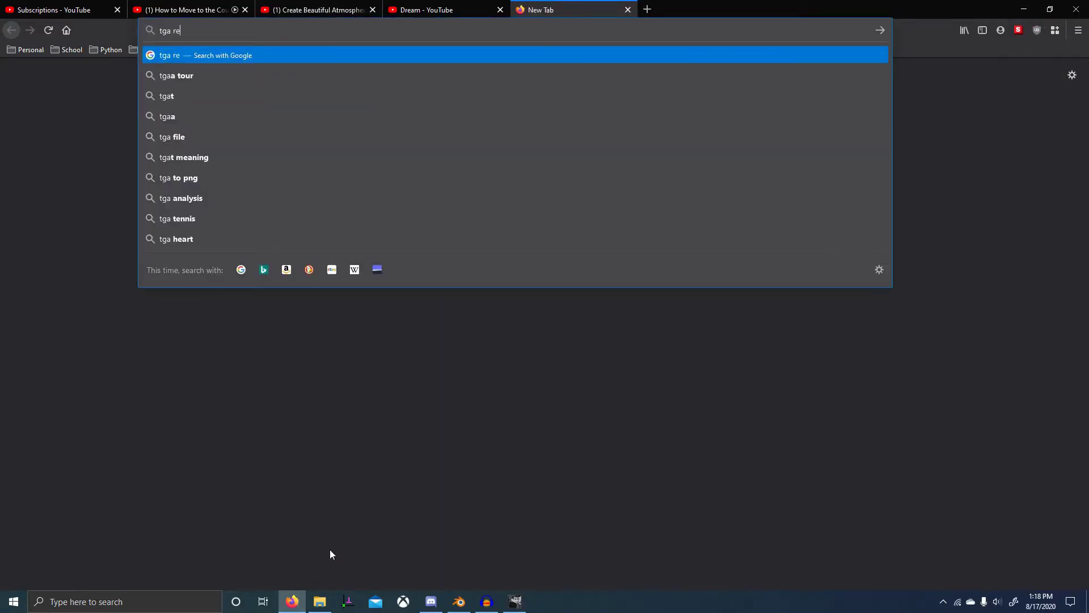
pyautogui.write('le')
pyautogui.press('Return')
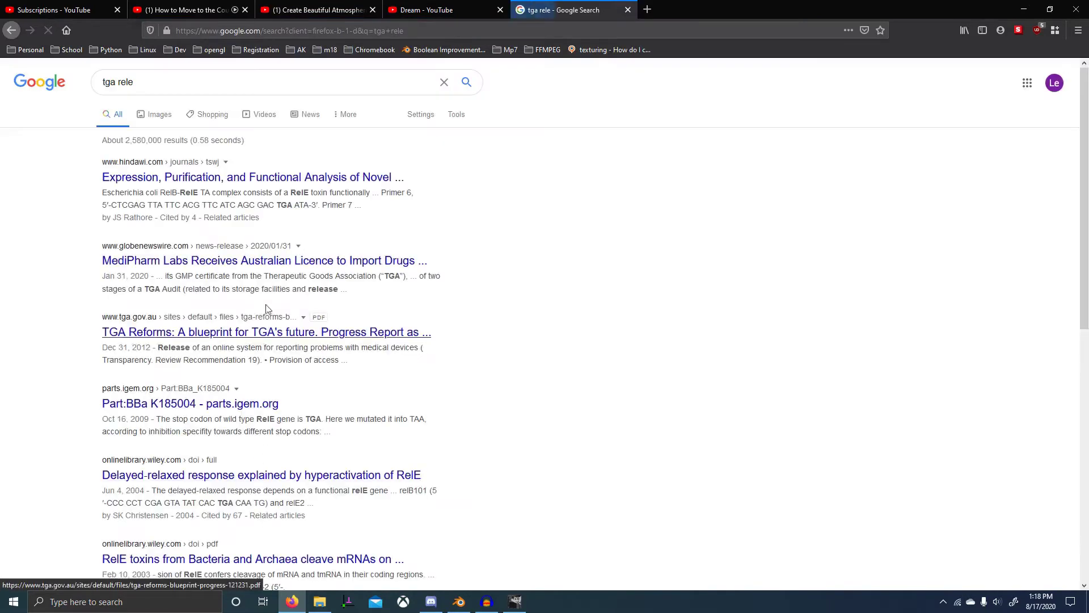
pyautogui.click(179, 85)
pyautogui.press('BackSpace')
pyautogui.press('BackSpace')
pyautogui.press('BackSpace')
pyautogui.press('BackSpace')
pyautogui.press('Return')
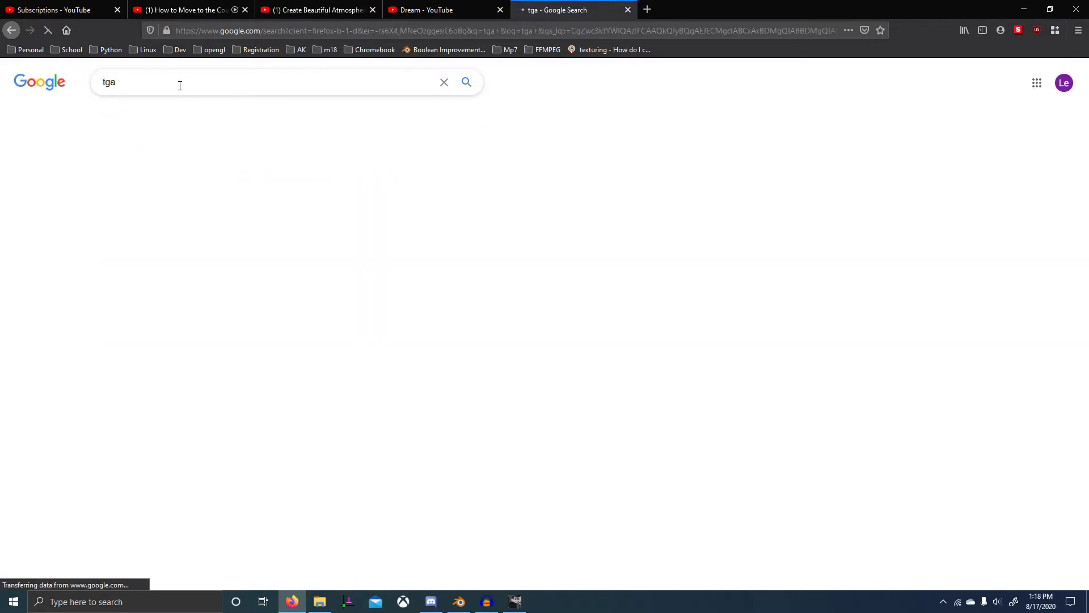
# Step: Search the web for "targa" and refine the query to "targa image"
pyautogui.moveTo(180, 85); pyautogui.dragTo(0, 71)
pyautogui.write('t')
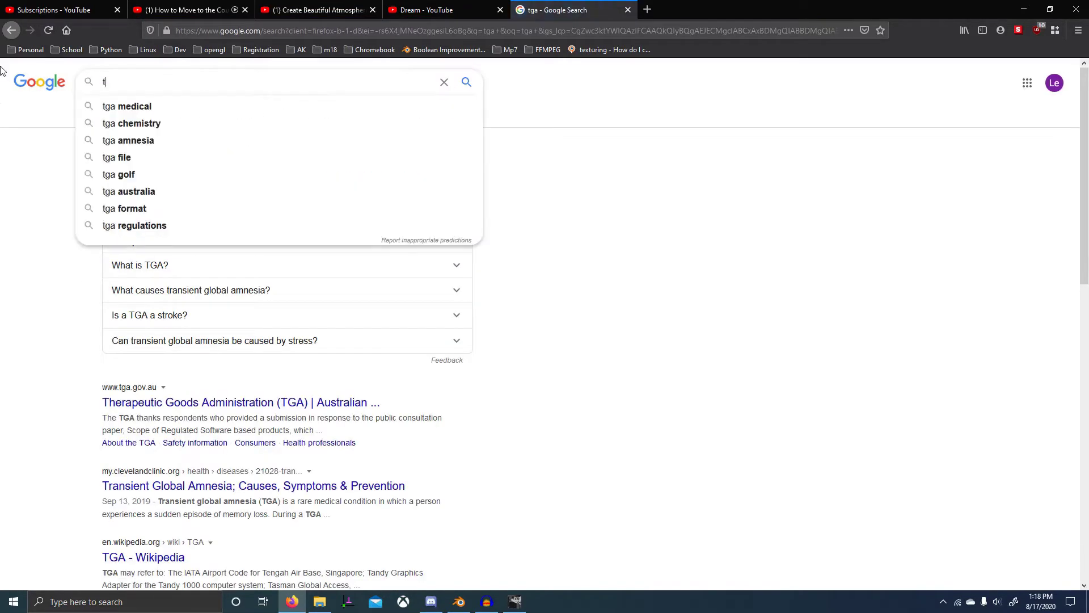
pyautogui.write('arga')
pyautogui.press('Return')
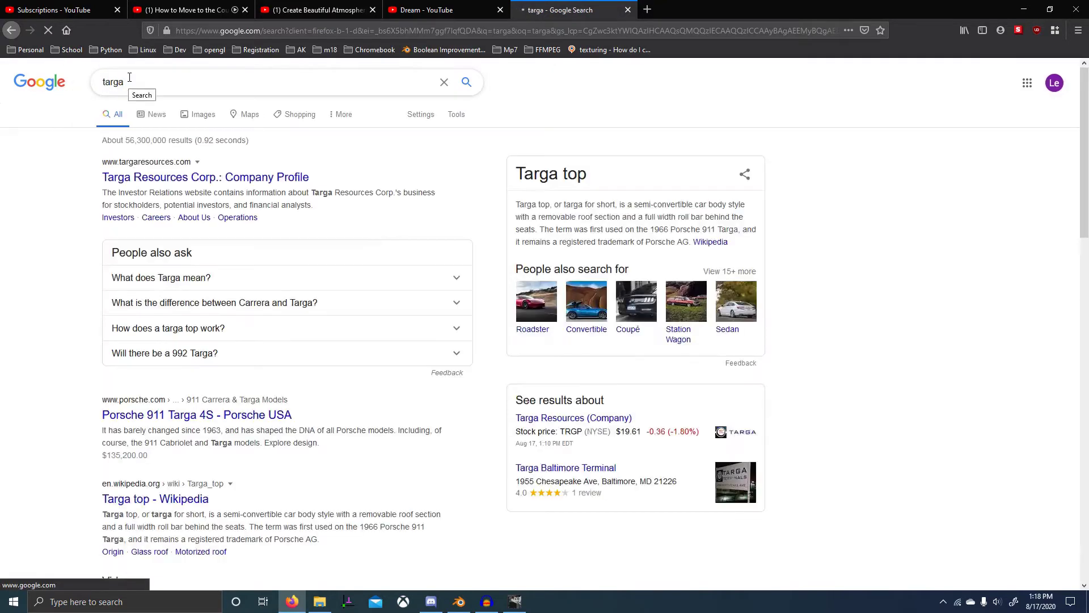
pyautogui.click(133, 85)
pyautogui.write('image')
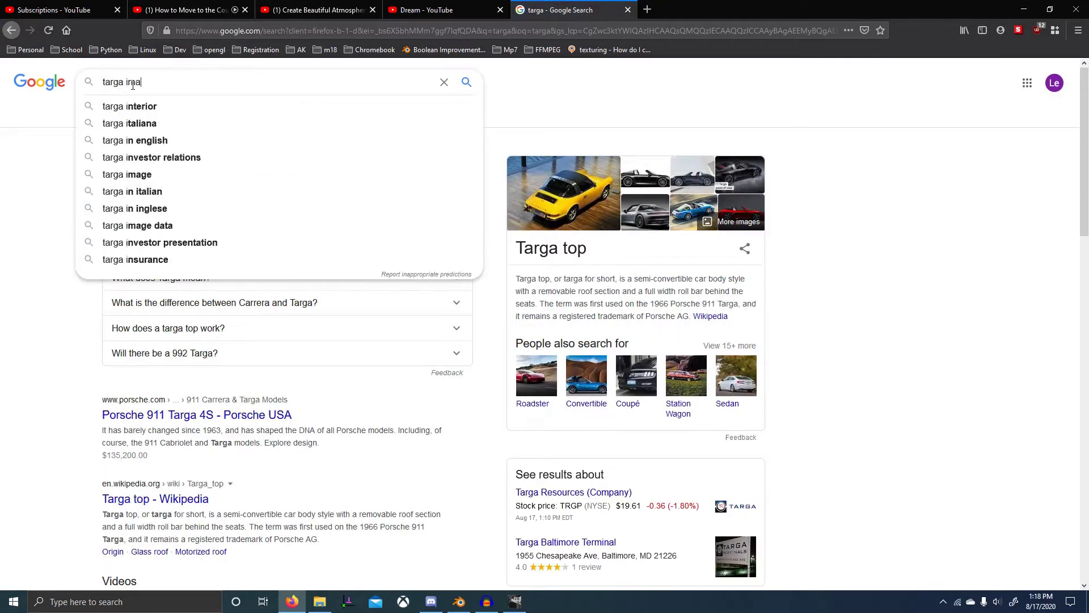
pyautogui.press('Return')
# Step: Open the Wikipedia article on Truevision TGA in a new tab, find "rle" to read about RLE compression, and return to GIMP
pyautogui.middleClick(184, 165)
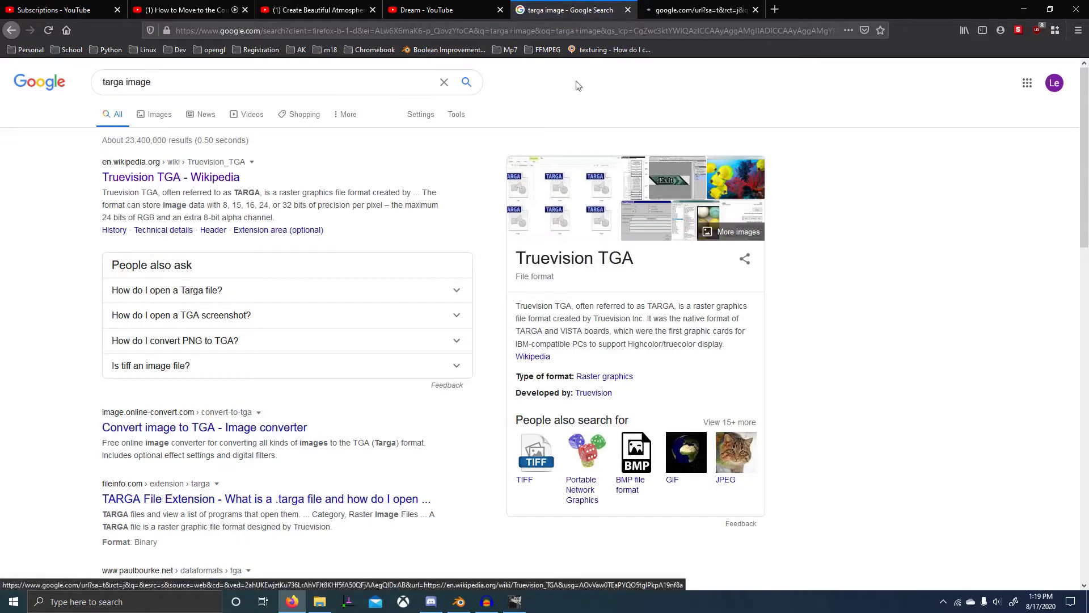
pyautogui.click(707, 5)
pyautogui.hotkey('ctrl', 'f')
pyautogui.write('re')
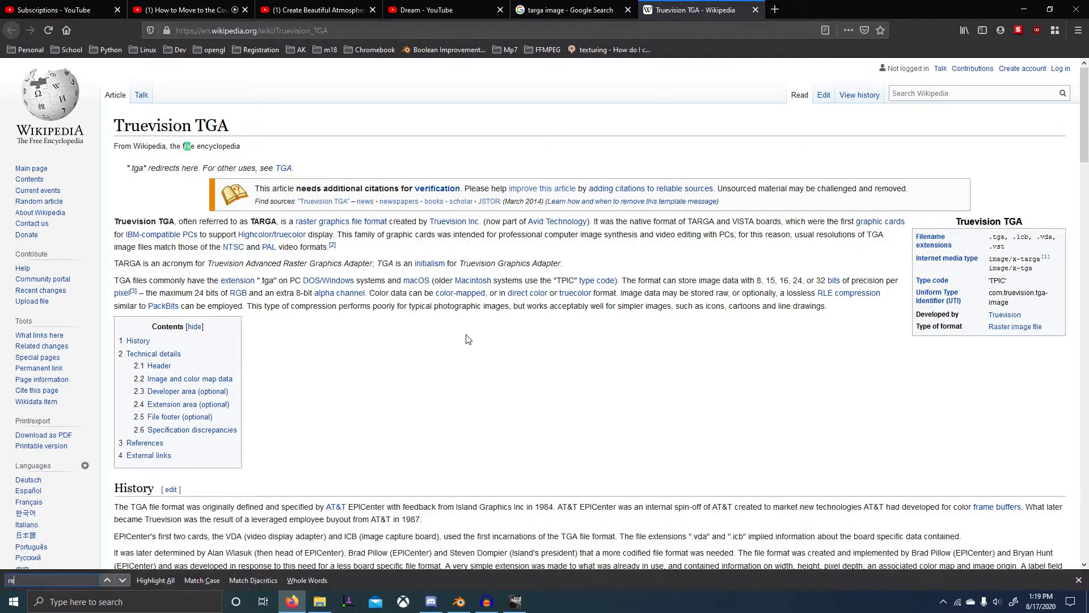
pyautogui.press('BackSpace')
pyautogui.write('le')
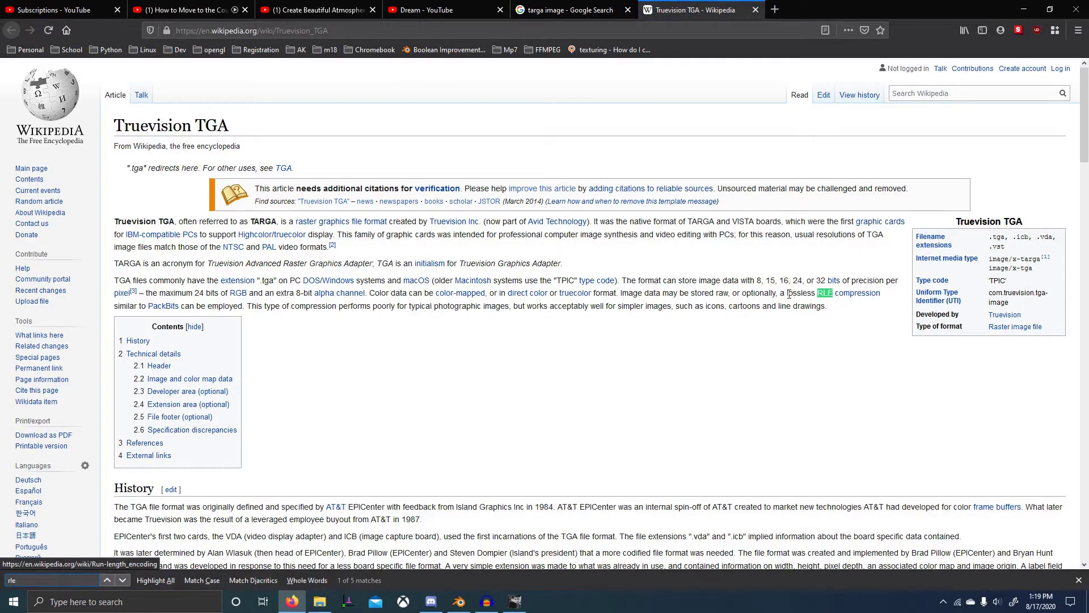
pyautogui.moveTo(871, 303); pyautogui.dragTo(444, 297)
pyautogui.hotkey('alt', 'Tab')
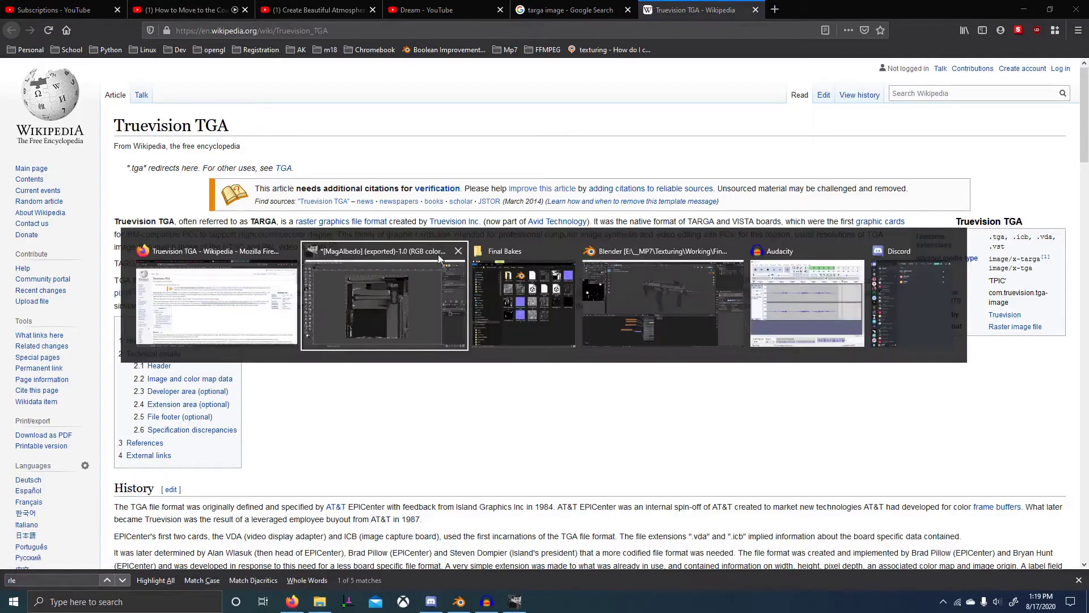
# Step: Close the exported MagAlbedo image without saving and open MagMetal.png from the Final Bakes folder in GIMP
pyautogui.click(92, 44)
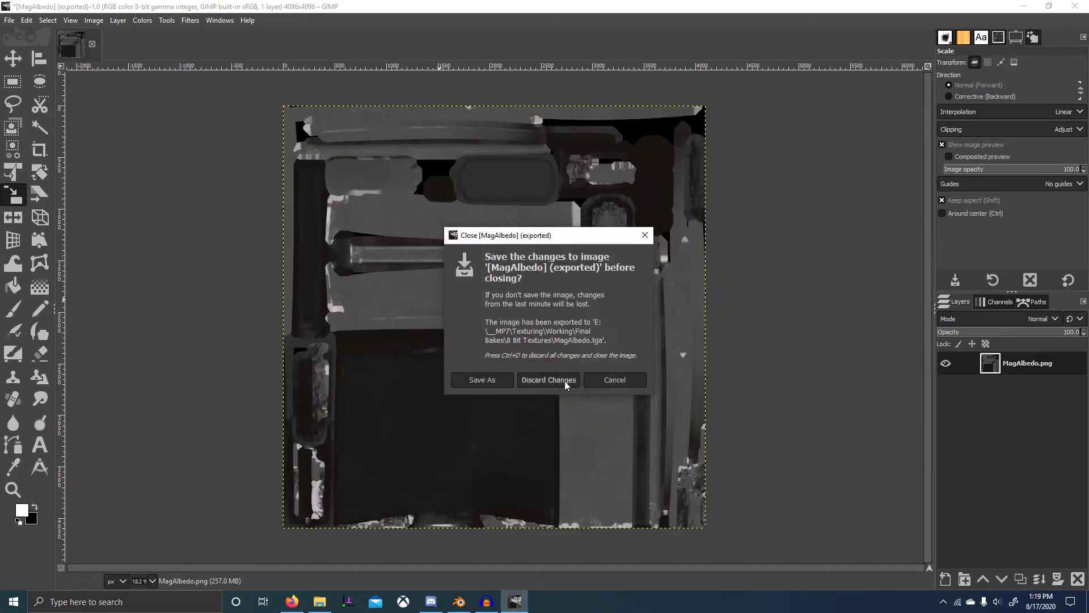
pyautogui.click(548, 383)
pyautogui.hotkey('alt', 'Tab')
pyautogui.press('Tab')
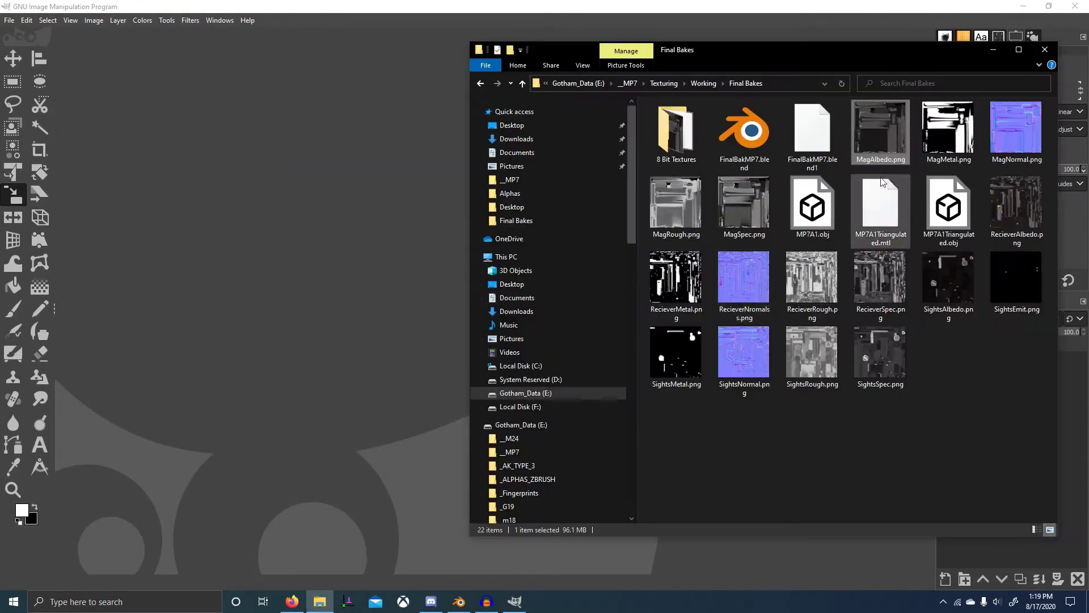
pyautogui.moveTo(949, 130); pyautogui.dragTo(288, 236)
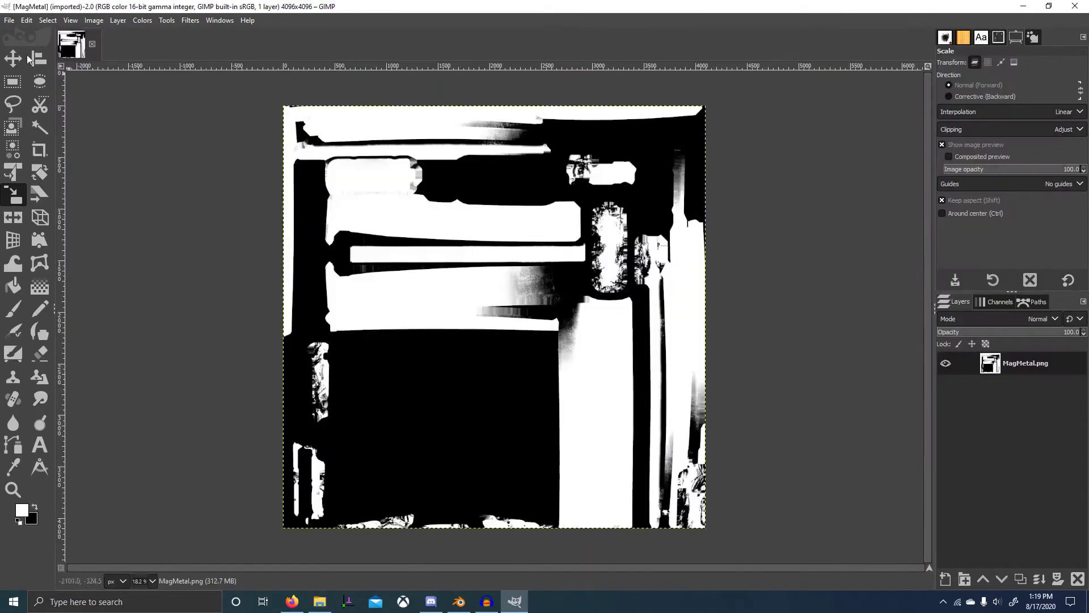
# Step: Export the 8-bit MagMetal image as both TGA and PNG into the 8 Bit Textures folder
pyautogui.click(9, 22)
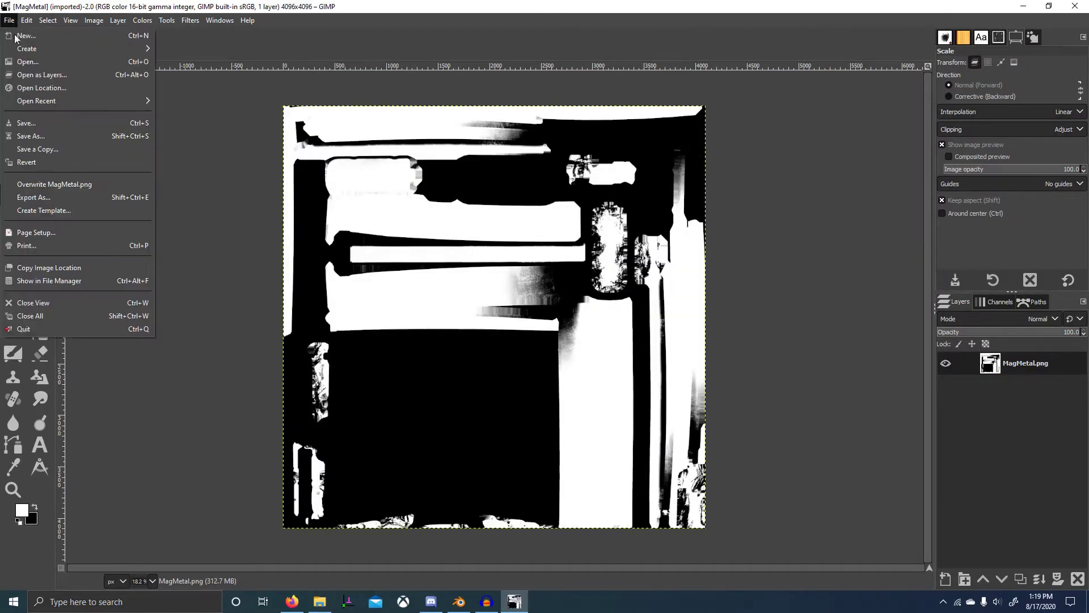
pyautogui.click(62, 198)
pyautogui.press('Return')
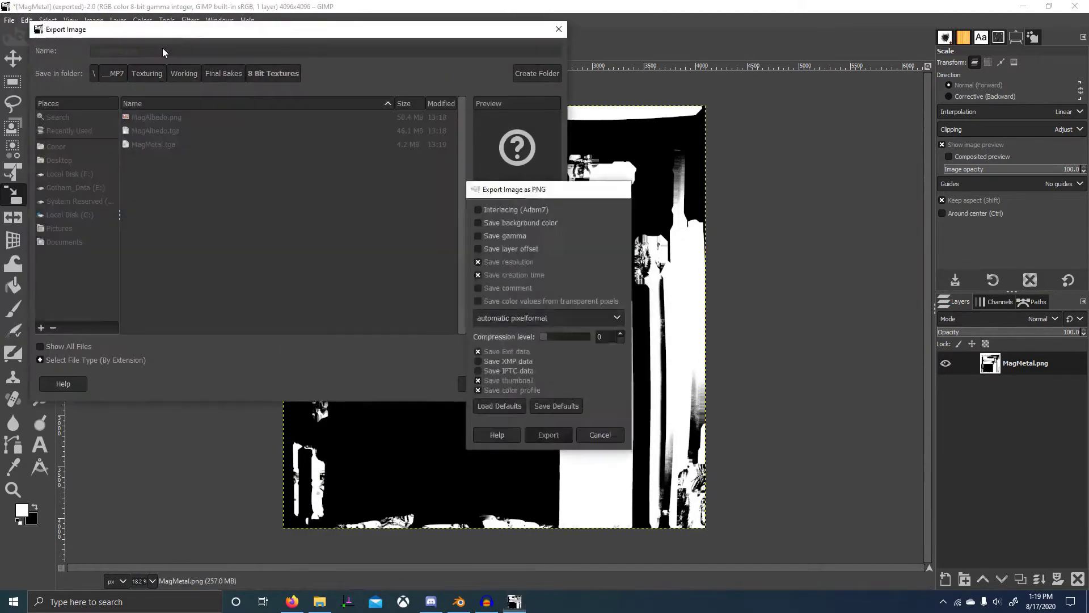
pyautogui.press('Return')
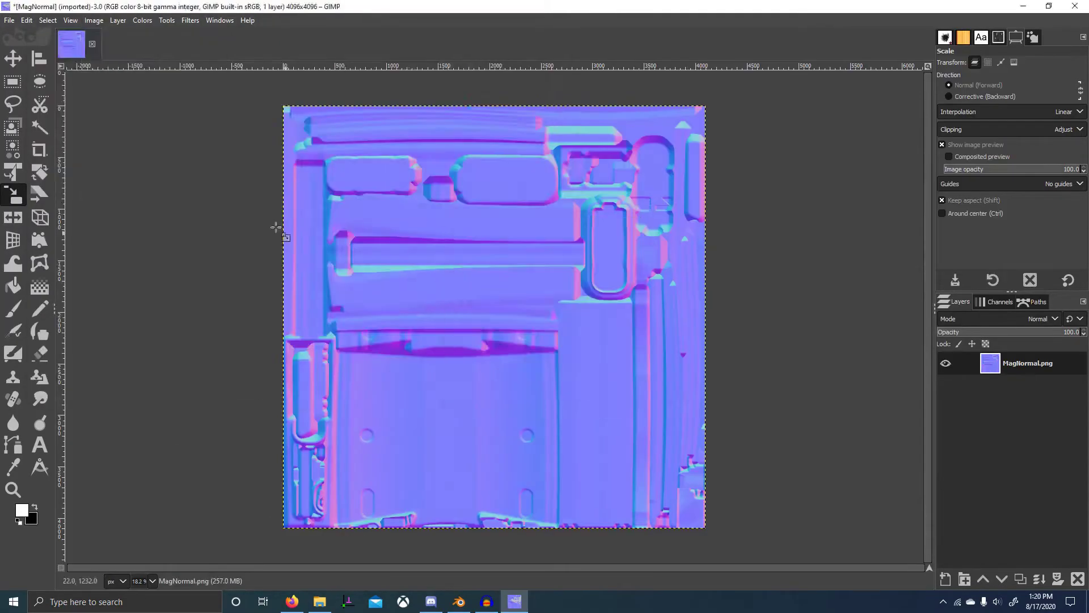
# Step: Export the MagNormal, MagSpec and RecieverAlbedo textures as PNG and TGA into 8 Bit Textures, discarding changes when closing each image
pyautogui.click(9, 20)
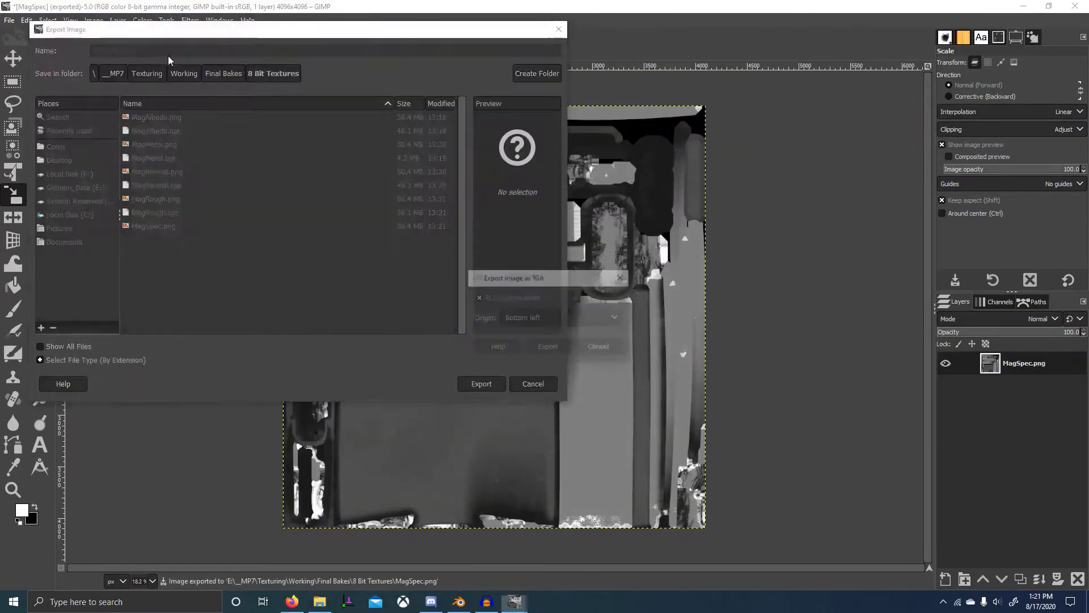
pyautogui.click(93, 20)
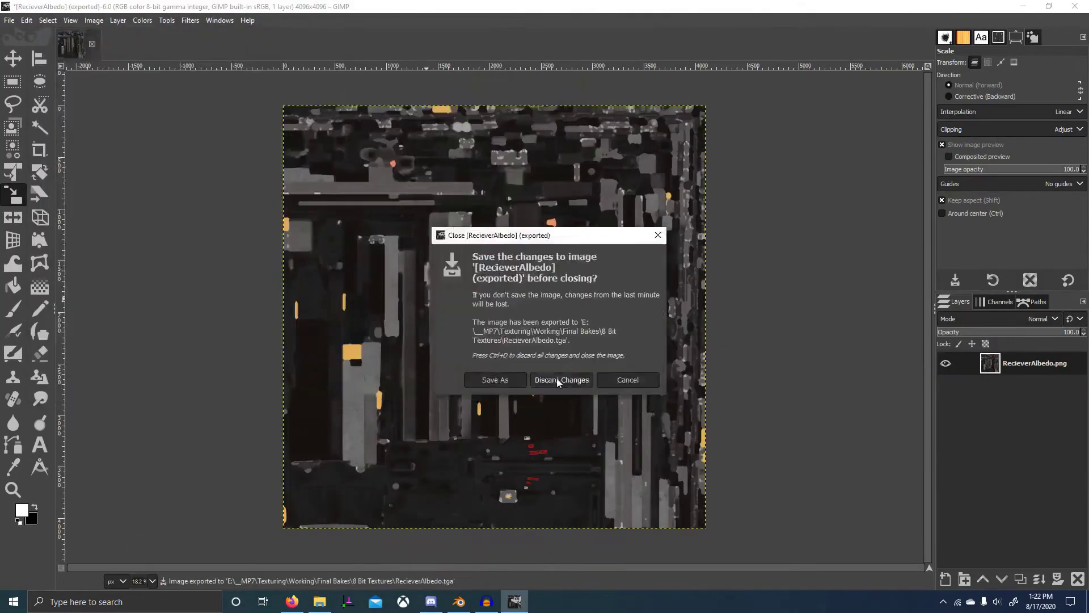
pyautogui.click(557, 380)
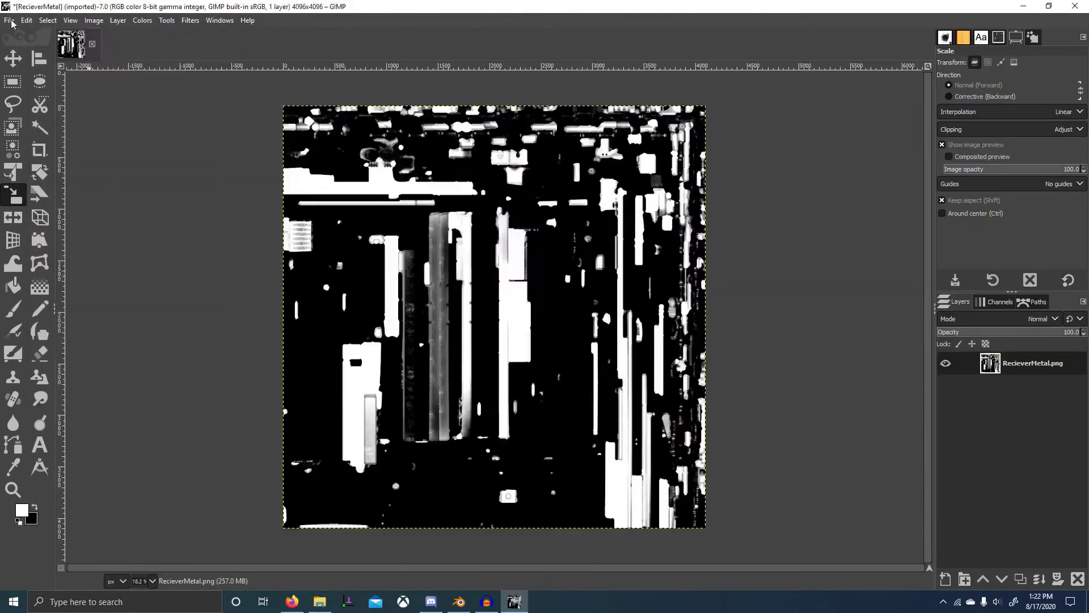
# Step: Export the textures from RecieverMetal through SightsRough and SightsSpec as PNG and TGA into the 8 Bit Textures folder
pyautogui.click(9, 20)
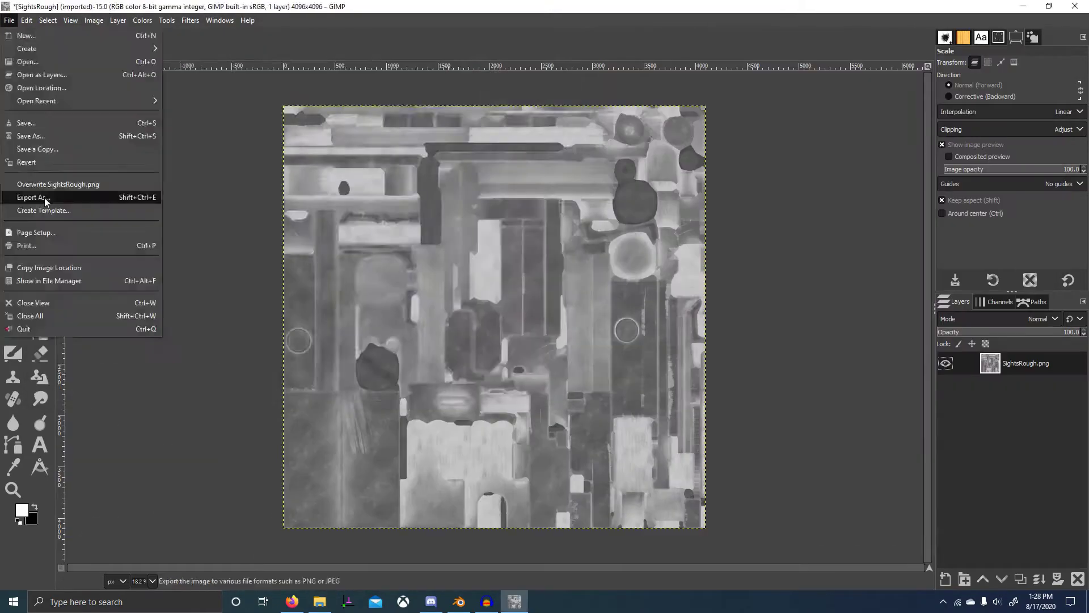
pyautogui.click(45, 196)
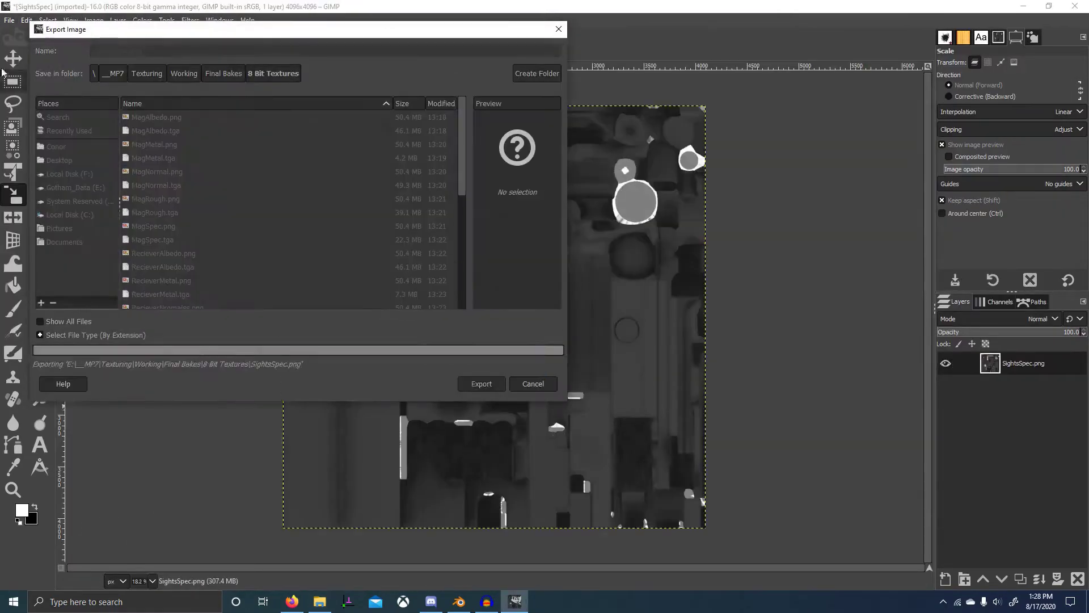
pyautogui.press('Return')
pyautogui.press('Return')
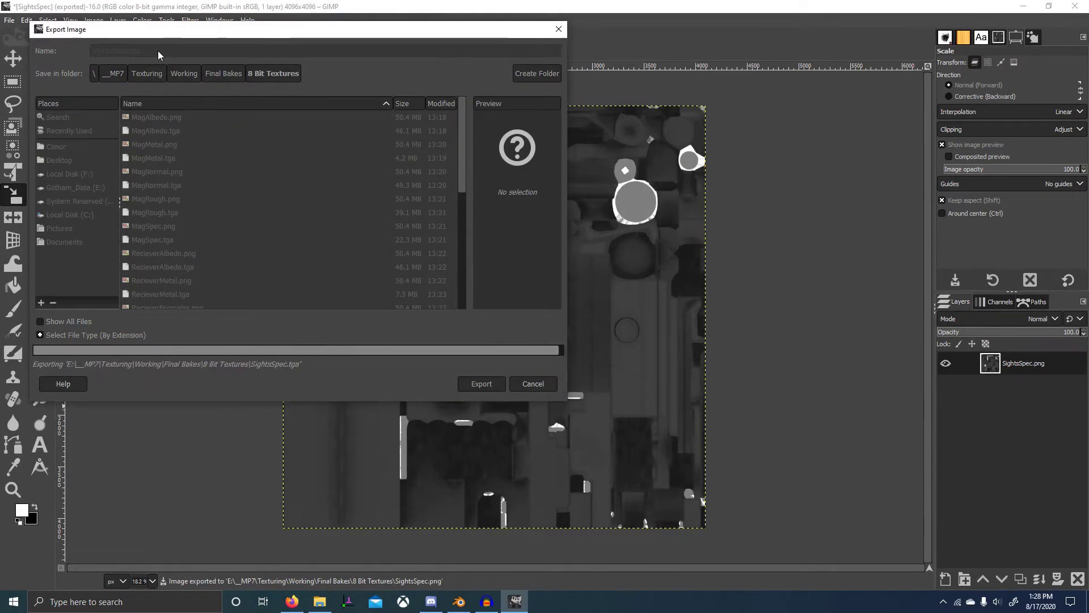
# Step: Switch to Blender to view the MP7 model and open the 8 Bit Textures folder to compare the PNG and TGA file sizes
pyautogui.moveTo(389, 302); pyautogui.dragTo(472, 313, button='middle')
pyautogui.click(461, 604)
pyautogui.hotkey('alt', 'Tab')
pyautogui.press('Tab')
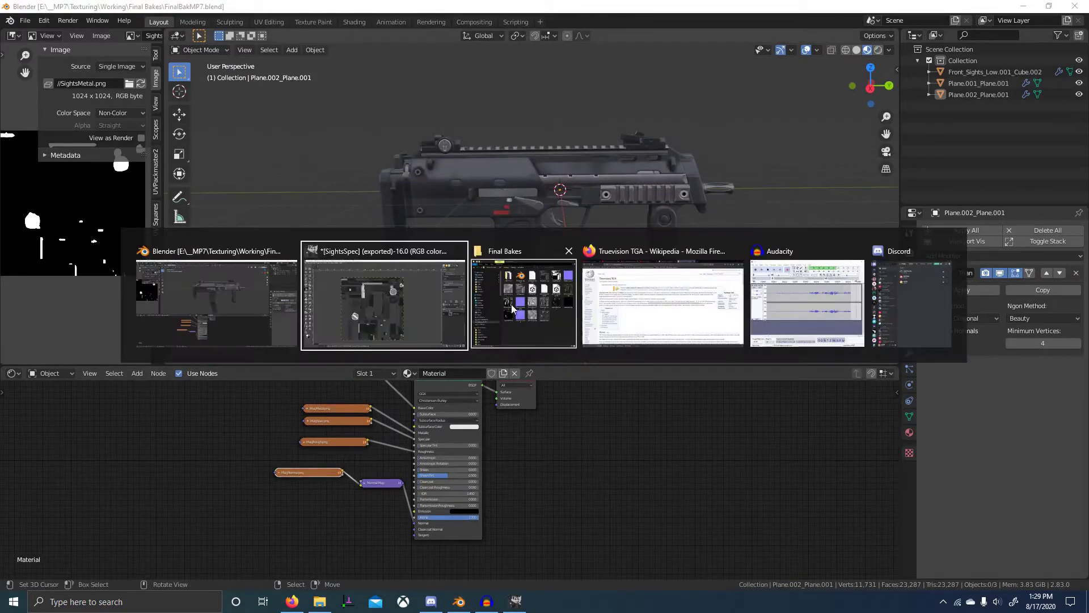
pyautogui.doubleClick(672, 148)
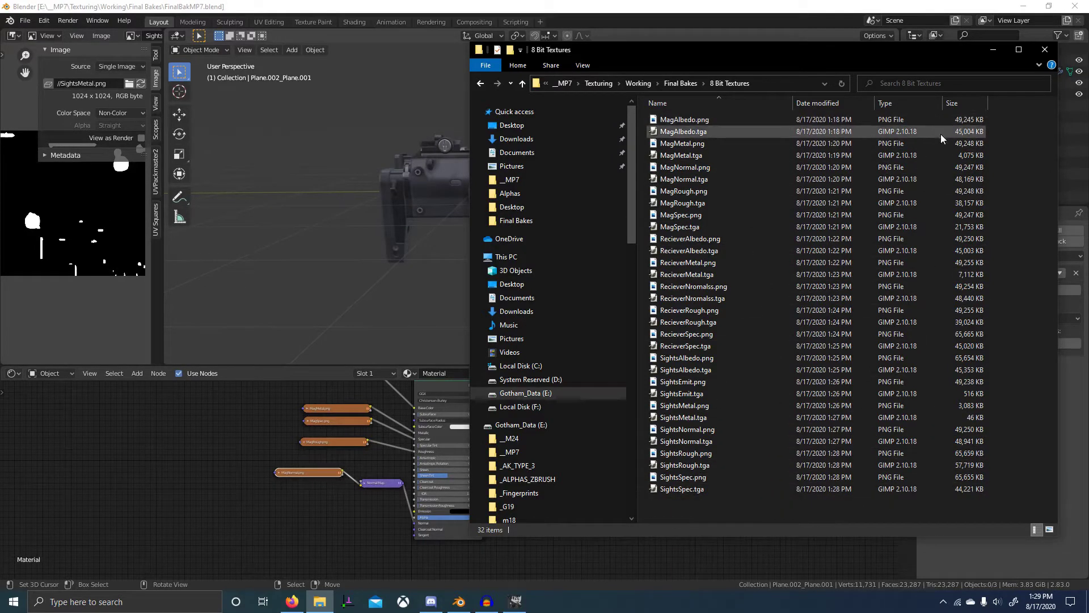
pyautogui.click(819, 155)
pyautogui.moveTo(368, 169); pyautogui.dragTo(423, 175, button='middle')
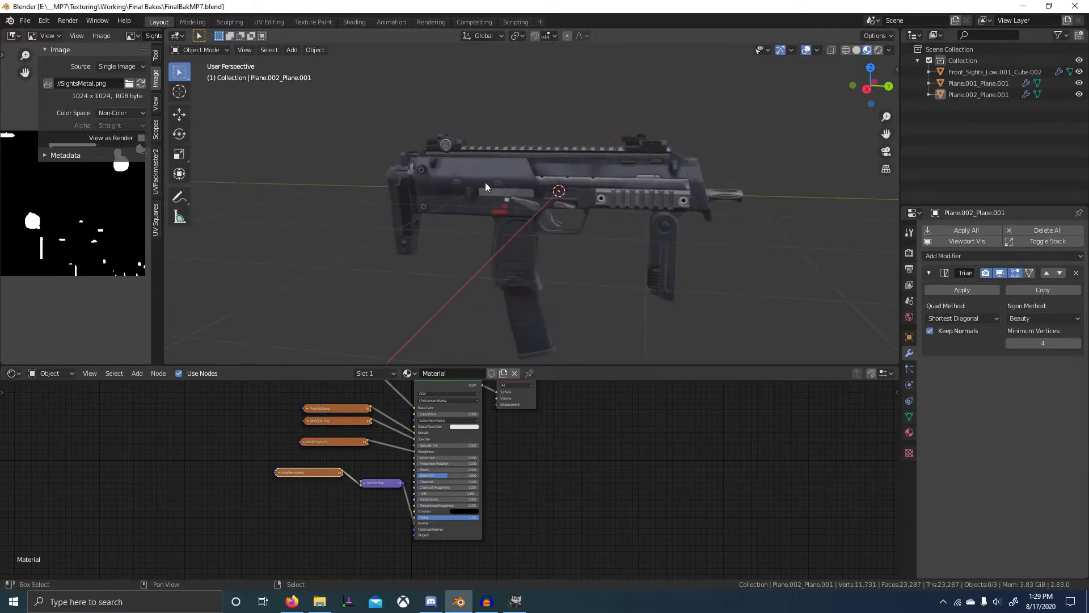
pyautogui.hotkey('alt', 'Tab')
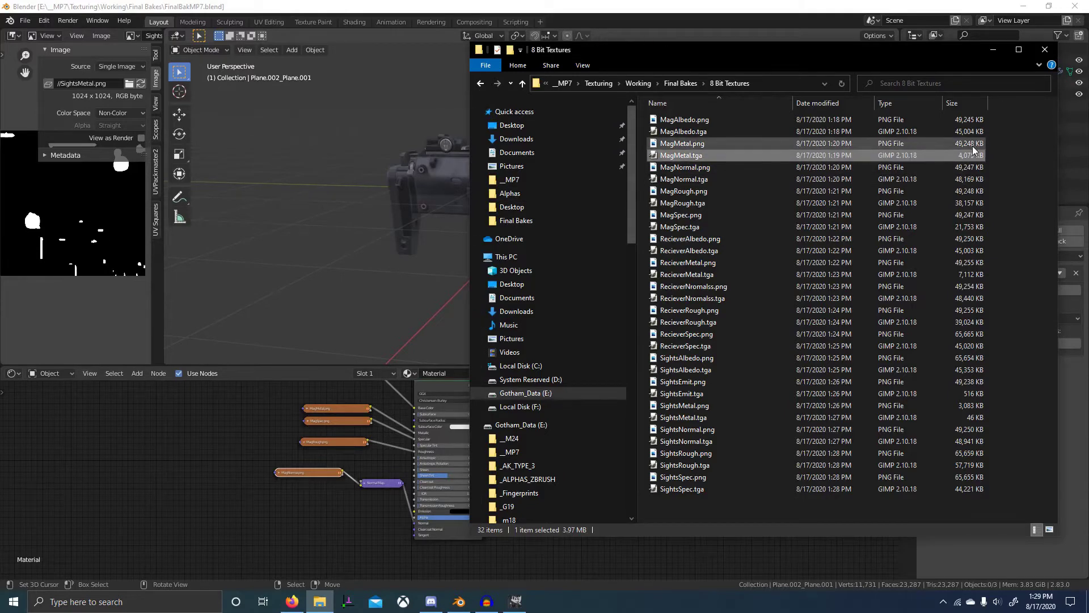
pyautogui.moveTo(377, 203); pyautogui.dragTo(524, 240, button='middle')
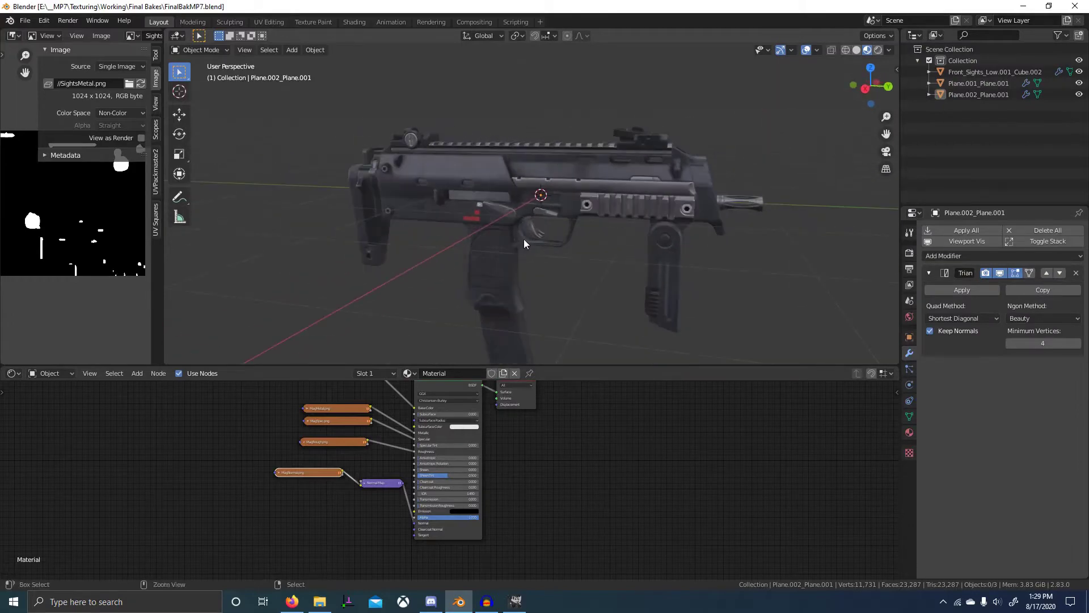
# Step: Save the current Blender project, create a new General file and delete all its default objects
pyautogui.hotkey('ctrl', 's')
pyautogui.hotkey('ctrl', 'n')
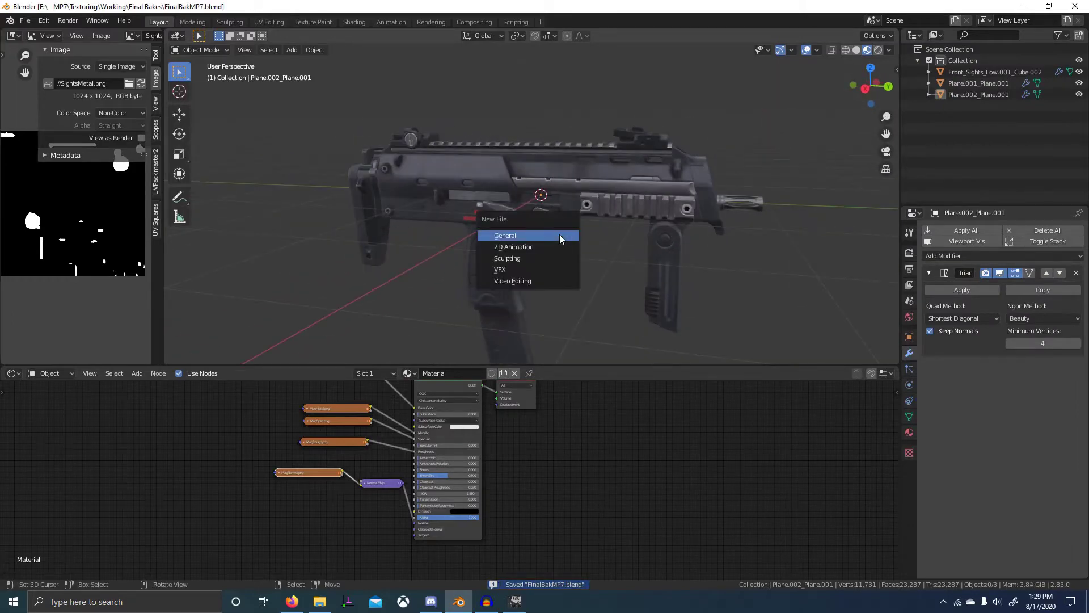
pyautogui.click(559, 234)
pyautogui.moveTo(442, 268); pyautogui.dragTo(478, 254, button='middle')
pyautogui.press('a')
pyautogui.press('x')
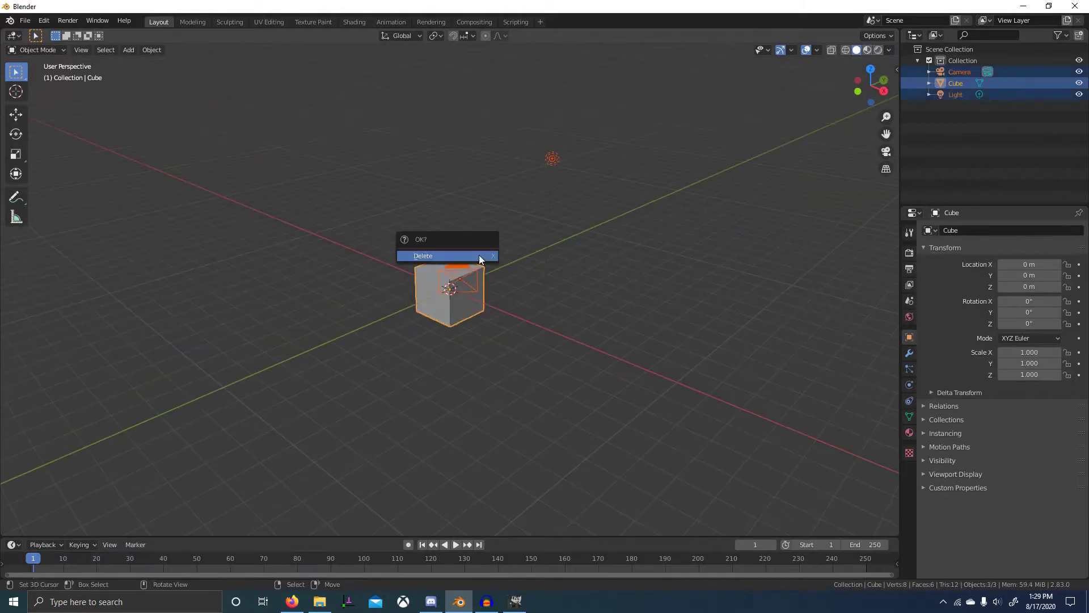
pyautogui.click(479, 254)
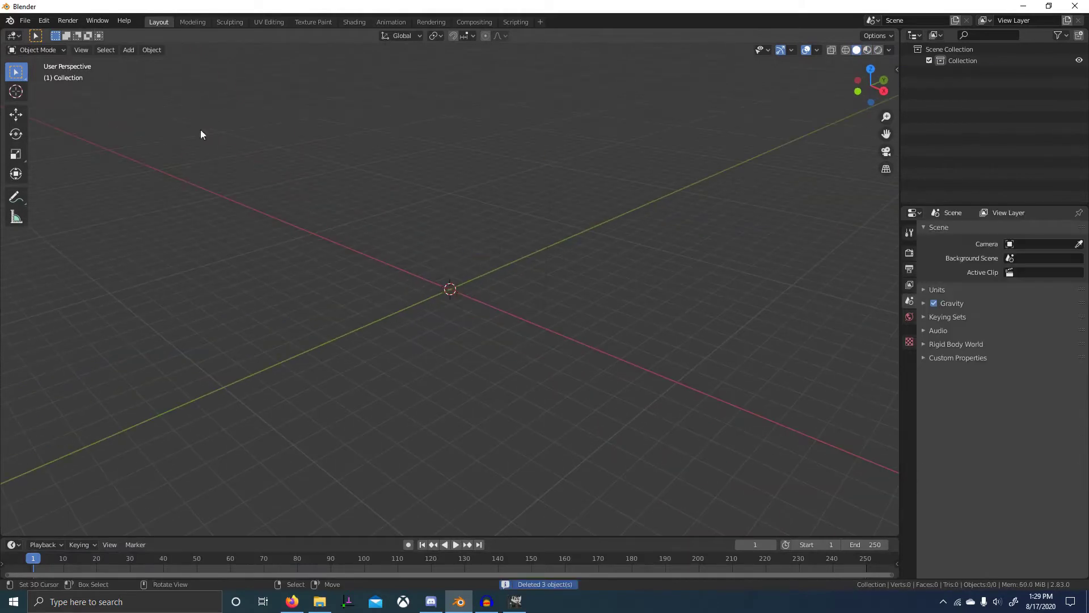
# Step: Import MP7A1Triangulated.obj from the Final Bakes folder as a Wavefront OBJ with the default options
pyautogui.click(24, 21)
pyautogui.moveTo(51, 178)
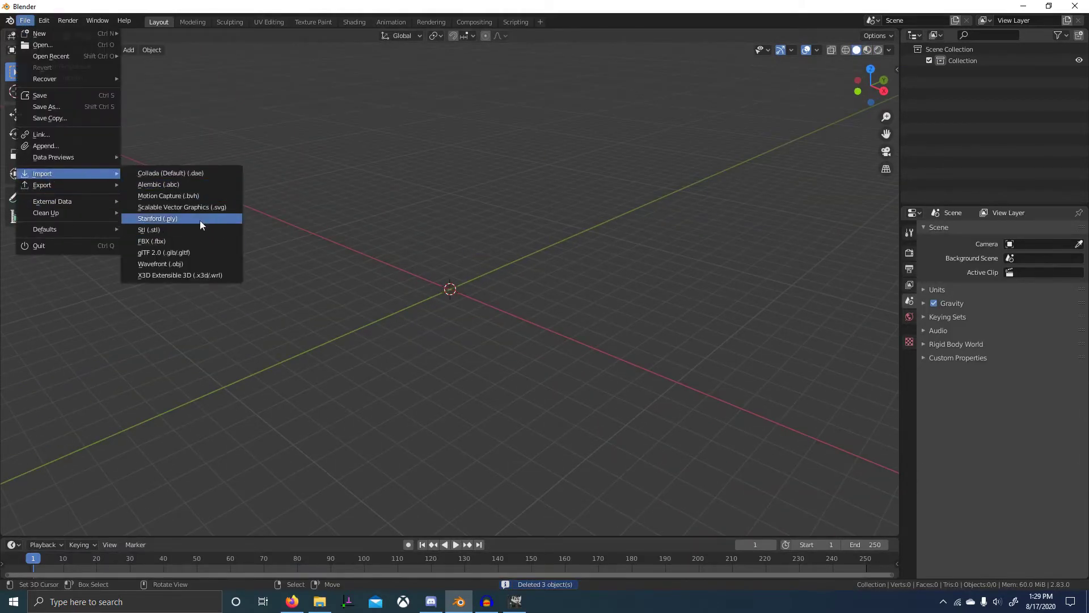
pyautogui.click(204, 264)
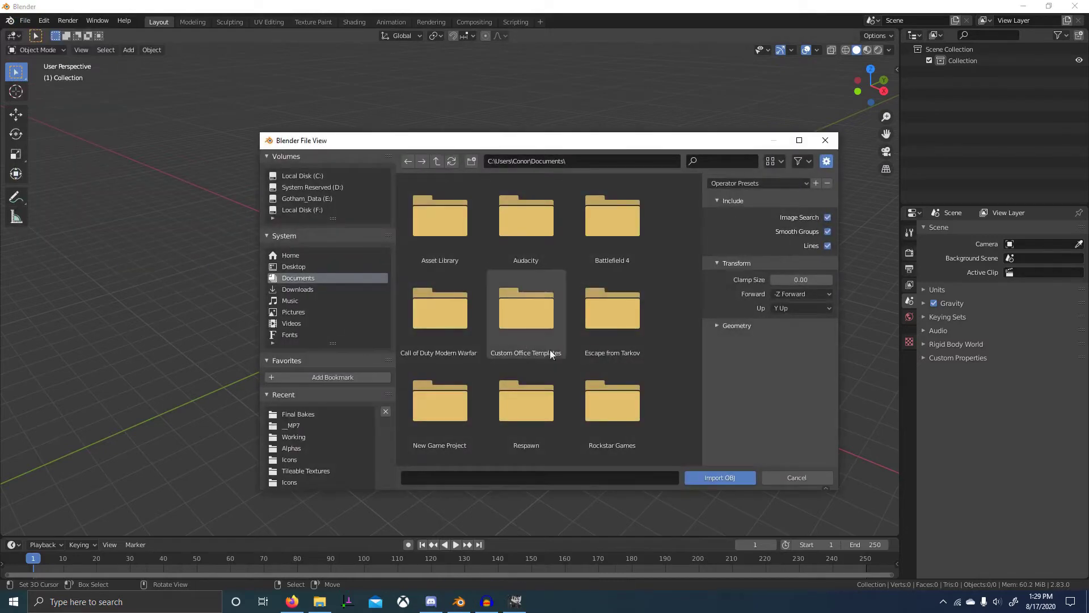
pyautogui.click(298, 415)
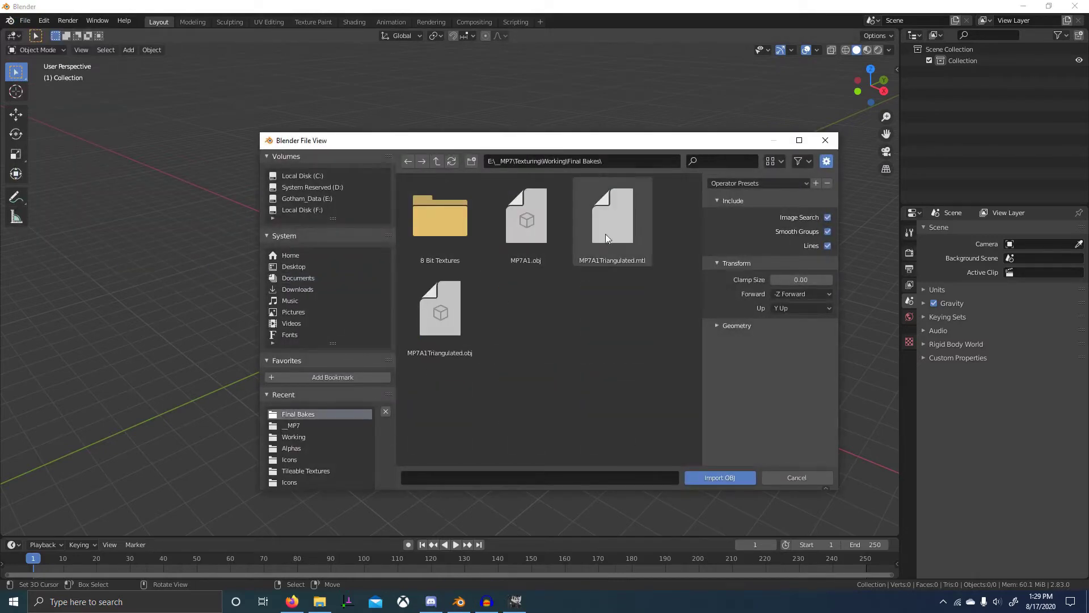
pyautogui.click(452, 310)
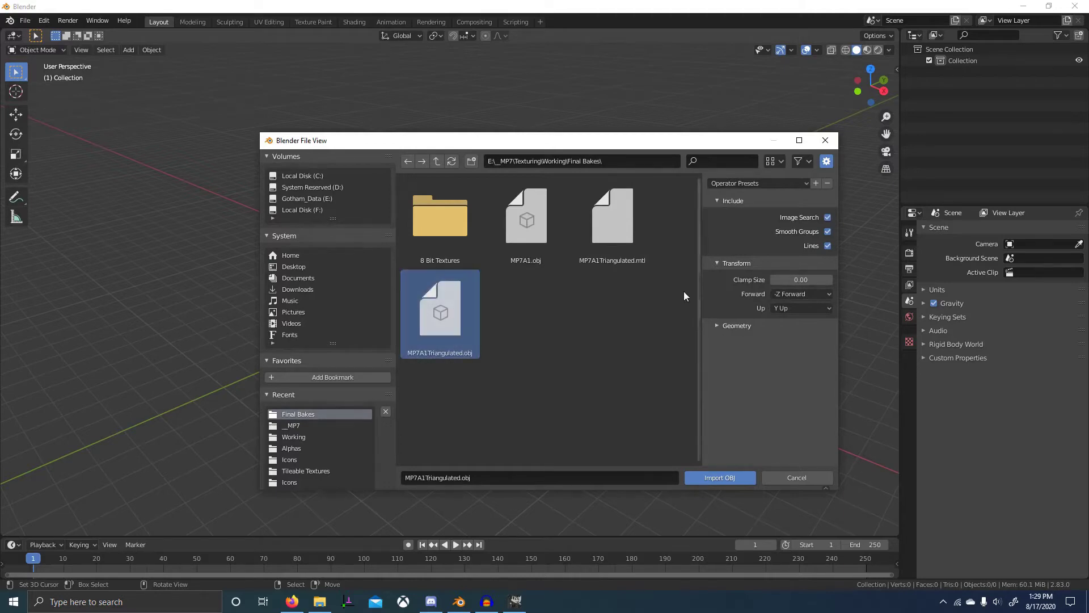
pyautogui.doubleClick(449, 308)
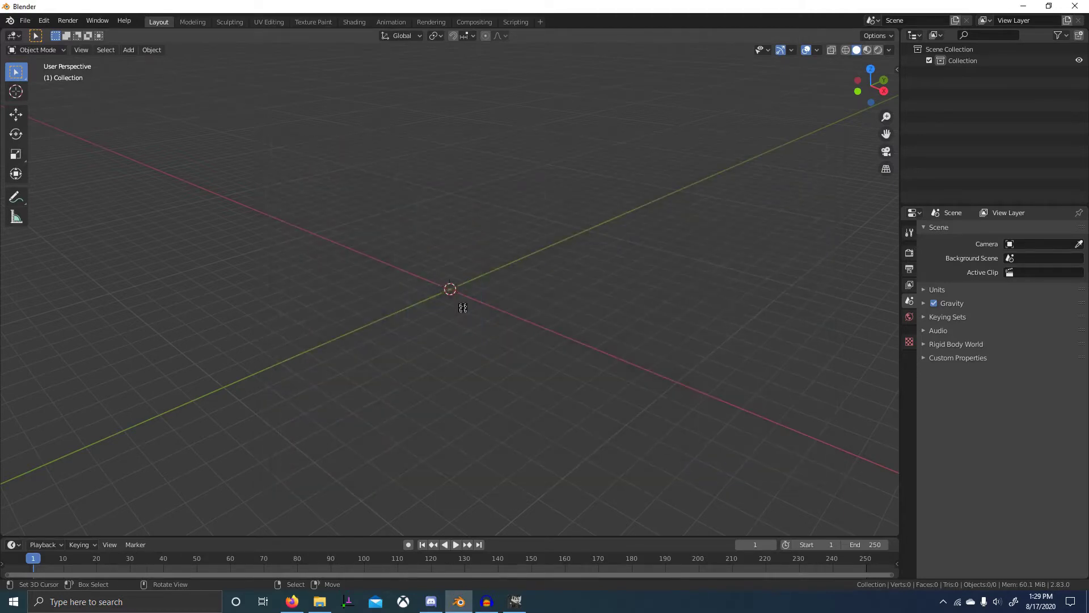
# Step: Select the gun's receiver mesh, change the timeline area to a Shader Editor and enlarge it to show the material nodes
pyautogui.scroll(7, 522, 291)
pyautogui.moveTo(434, 397); pyautogui.dragTo(372, 368, button='middle')
pyautogui.rightClick(427, 304)
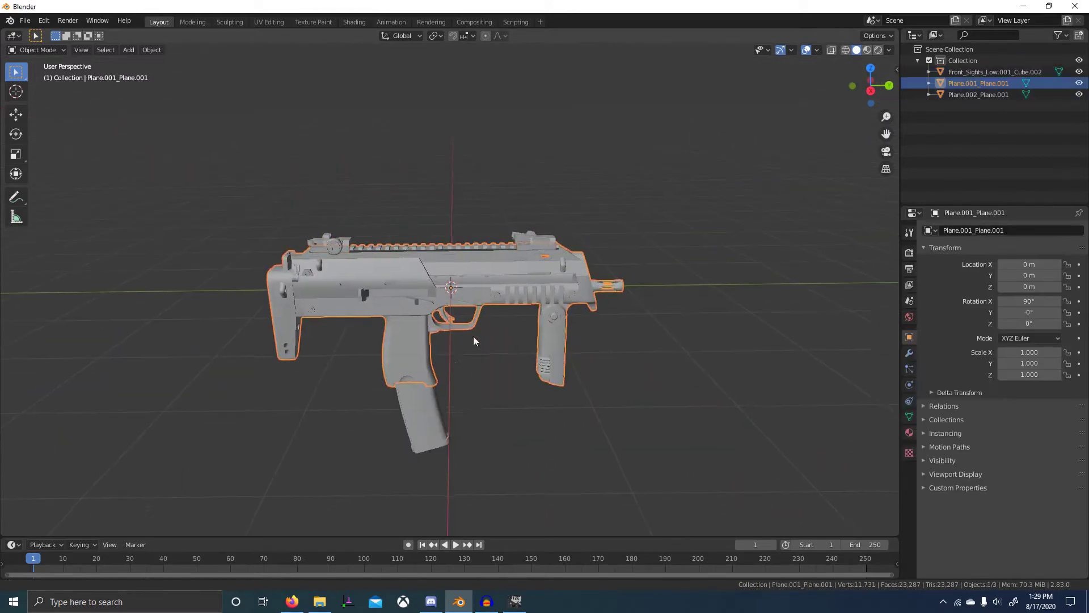
pyautogui.scroll(4, 472, 341)
pyautogui.keyDown('shift'); pyautogui.moveTo(417, 442); pyautogui.dragTo(484, 352, button='middle'); pyautogui.keyUp('shift')
pyautogui.hotkey('shift', 'F3')
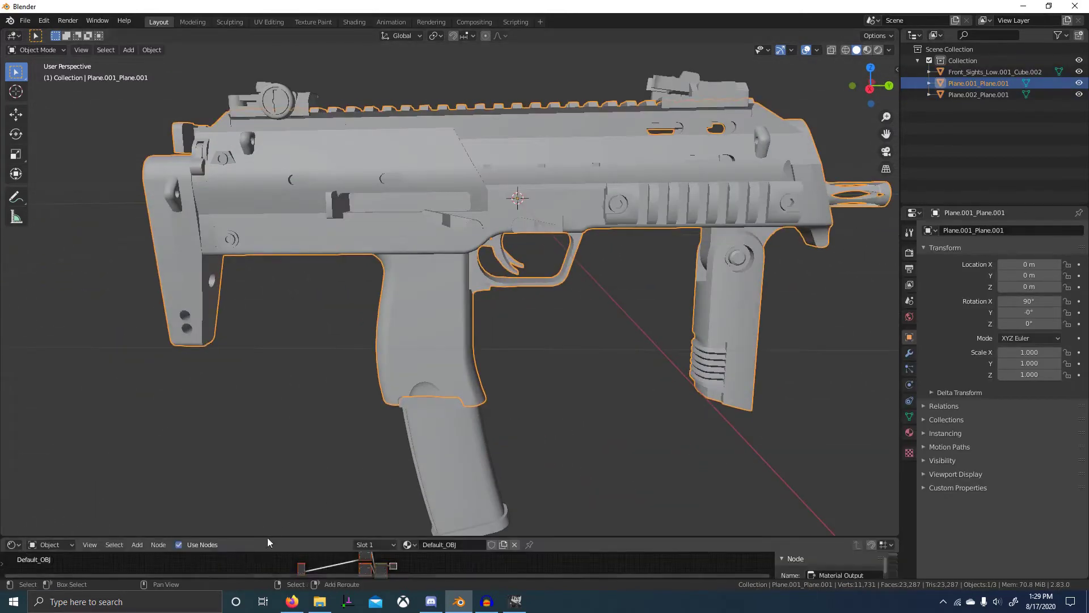
pyautogui.moveTo(287, 537); pyautogui.dragTo(284, 328)
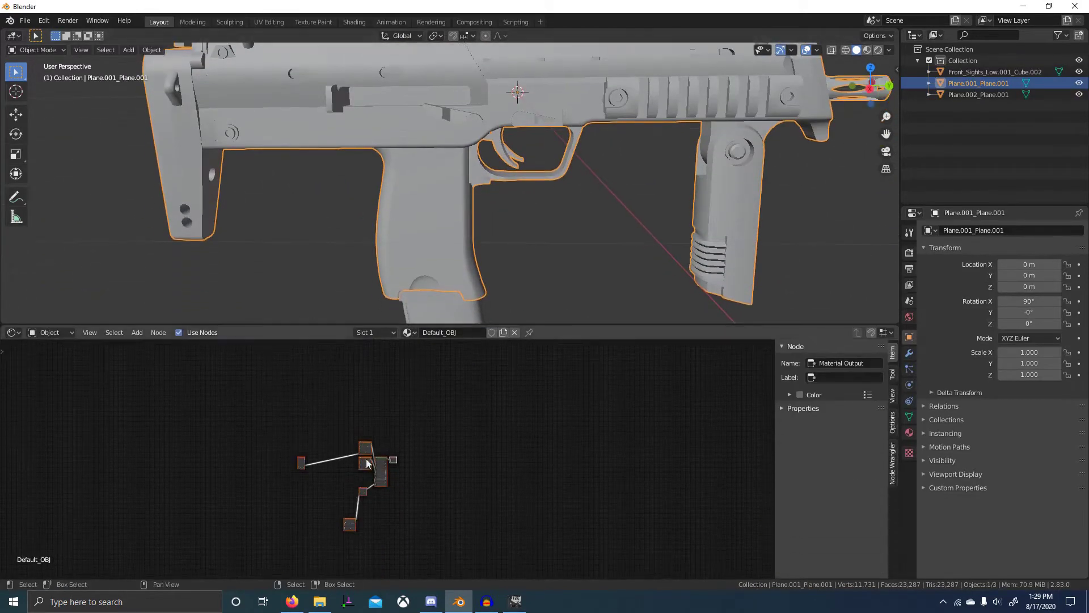
pyautogui.scroll(4, 338, 459)
pyautogui.scroll(4, 466, 454)
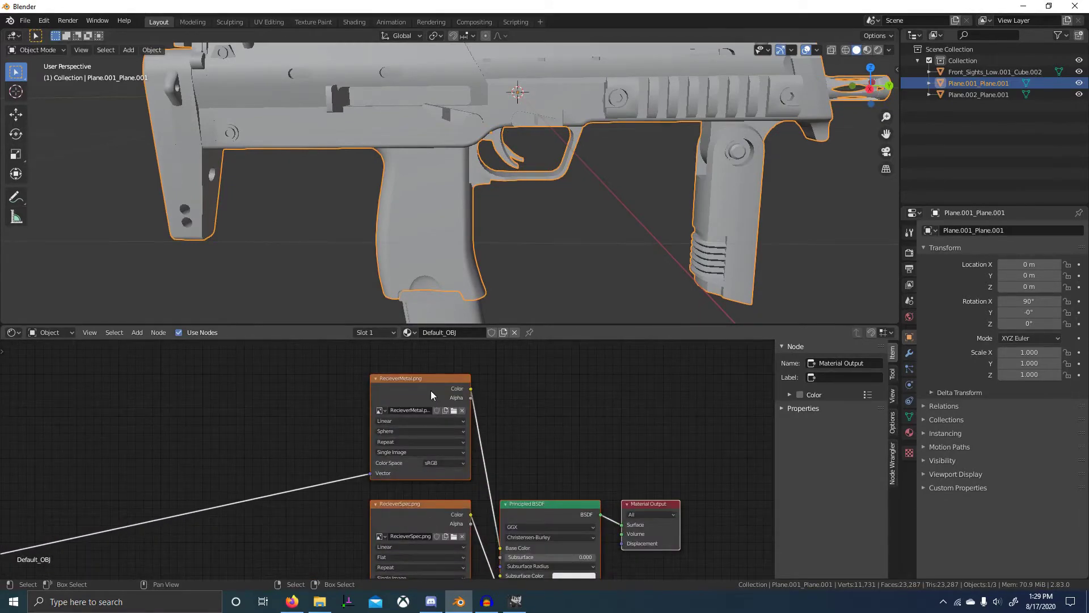
# Step: Move the RecieverMetal.png texture node away from the shader and inspect the other nodes of the Default_OBJ material
pyautogui.moveTo(431, 391); pyautogui.dragTo(387, 398)
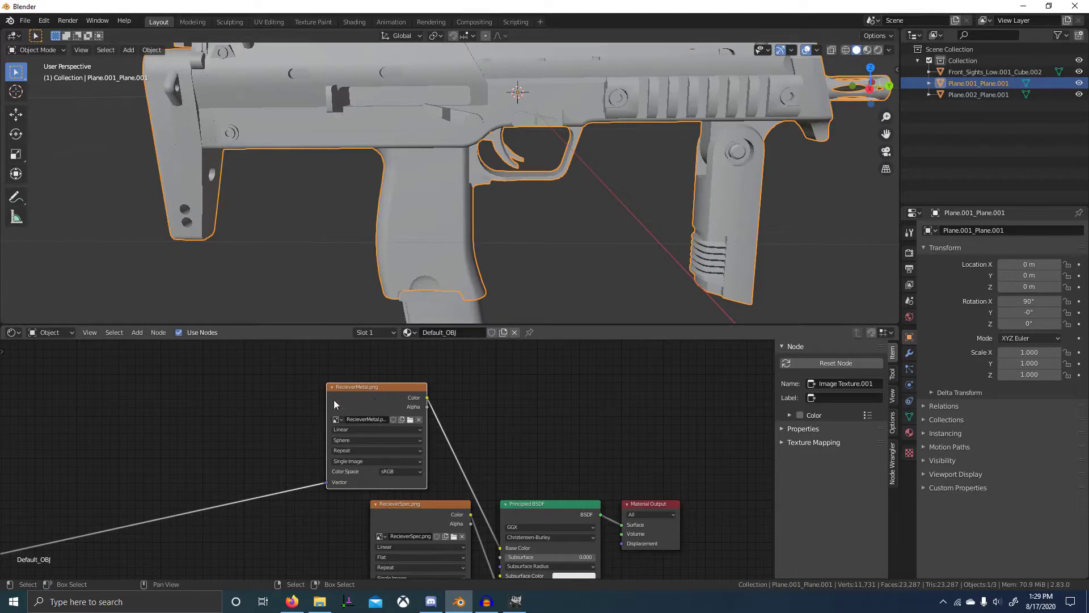
pyautogui.scroll(-5, 452, 417)
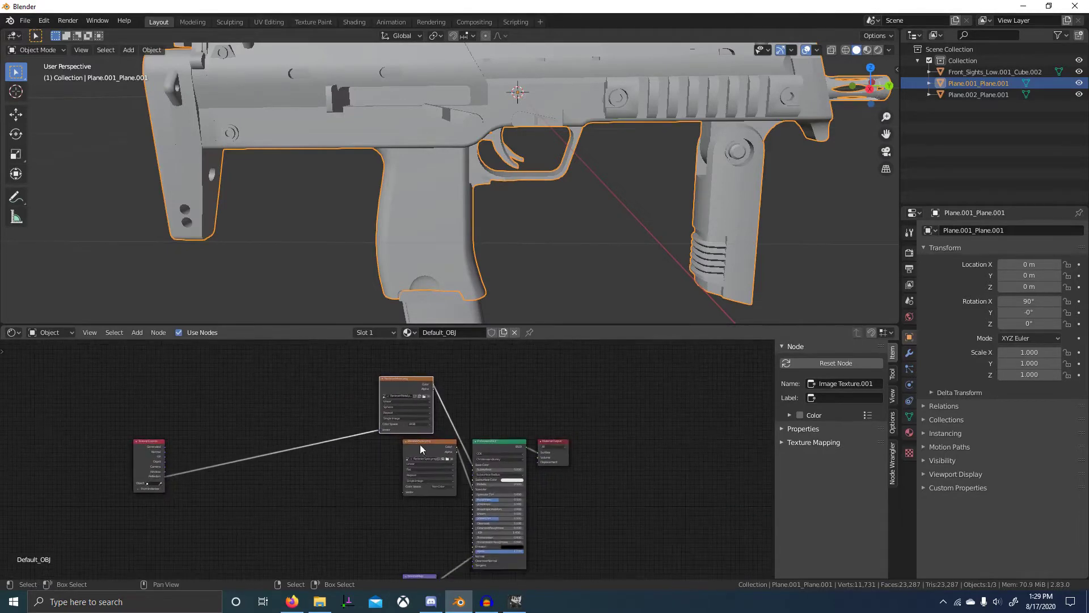
pyautogui.press('c')
pyautogui.moveTo(411, 442); pyautogui.dragTo(397, 520)
pyautogui.scroll(-6, 465, 252)
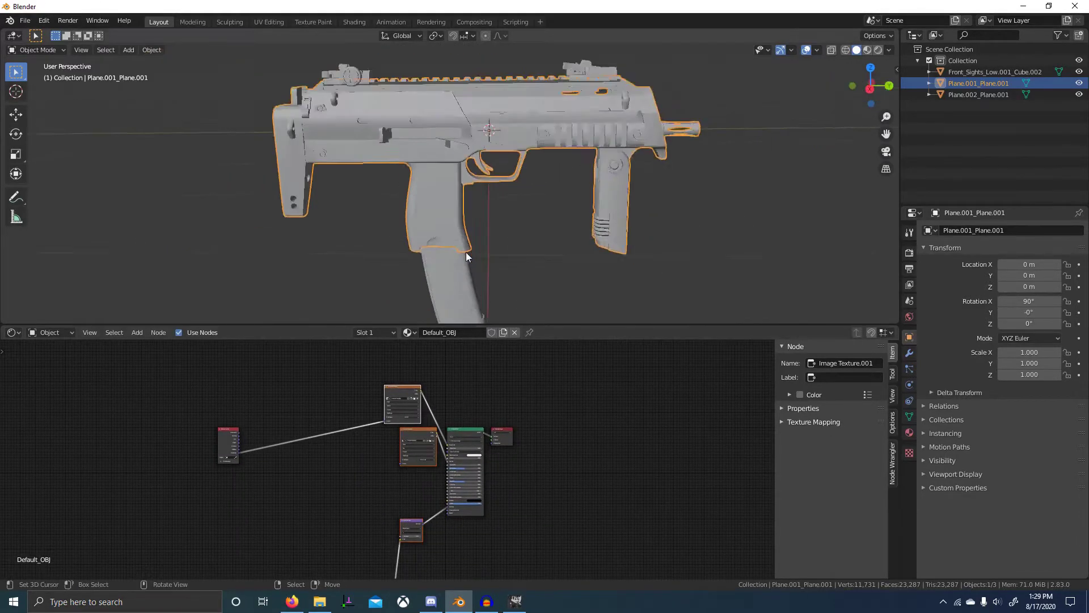
# Step: Go back to the Final Bakes folder in File Explorer and select the MP7A1Triangulated.mtl file
pyautogui.hotkey('alt', 'Tab')
pyautogui.click(347, 294)
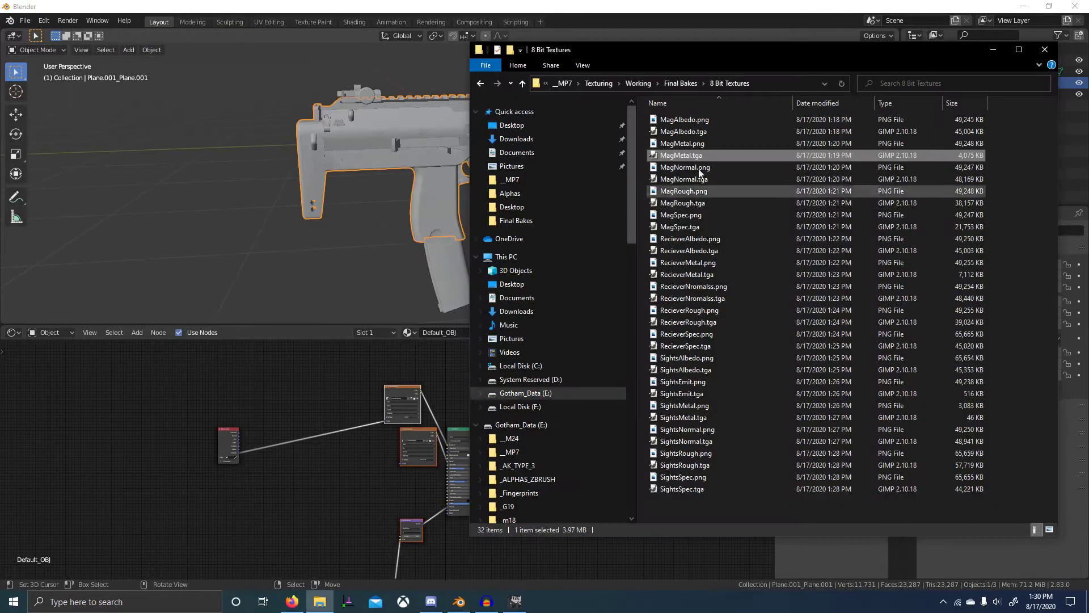
pyautogui.click(674, 84)
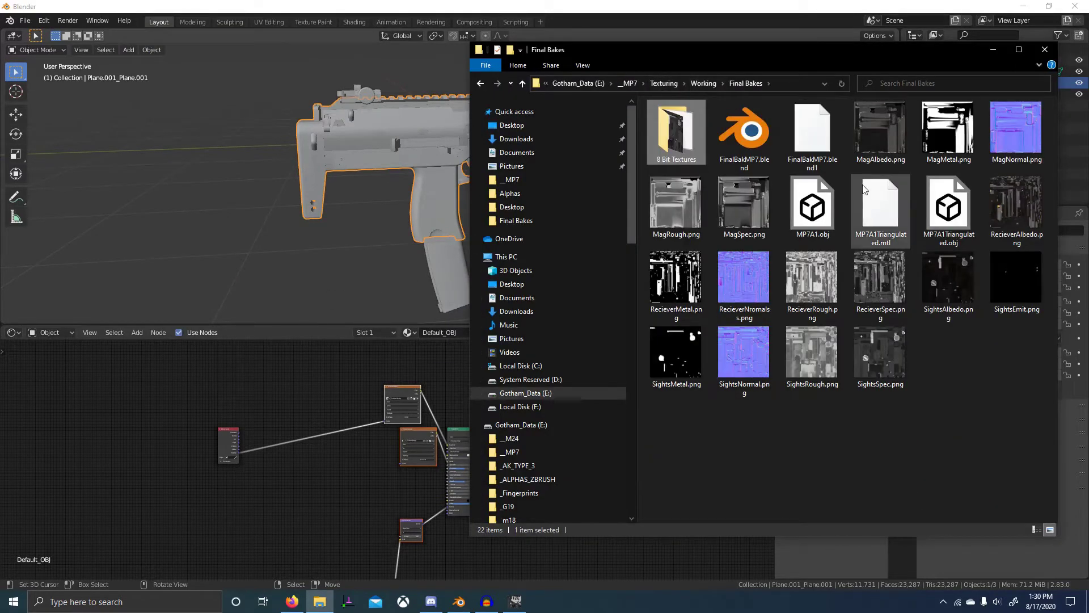
pyautogui.click(889, 212)
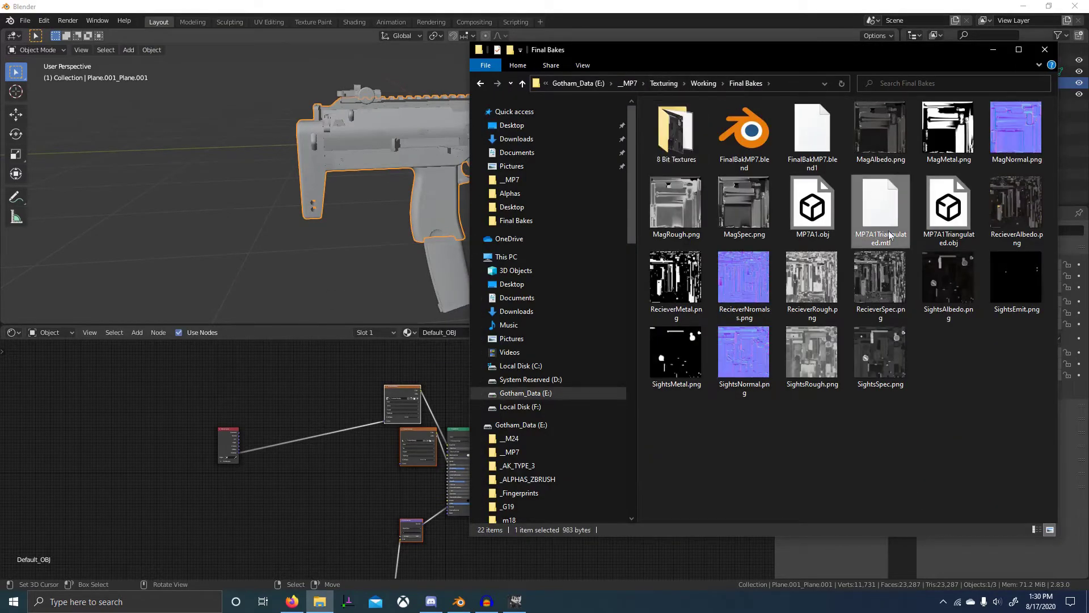
# Step: Delete MP7A1Triangulated.mtl from the Final Bakes folder and switch back to Blender
pyautogui.press('Delete')
pyautogui.scroll(-2, 305, 186)
pyautogui.click(307, 185)
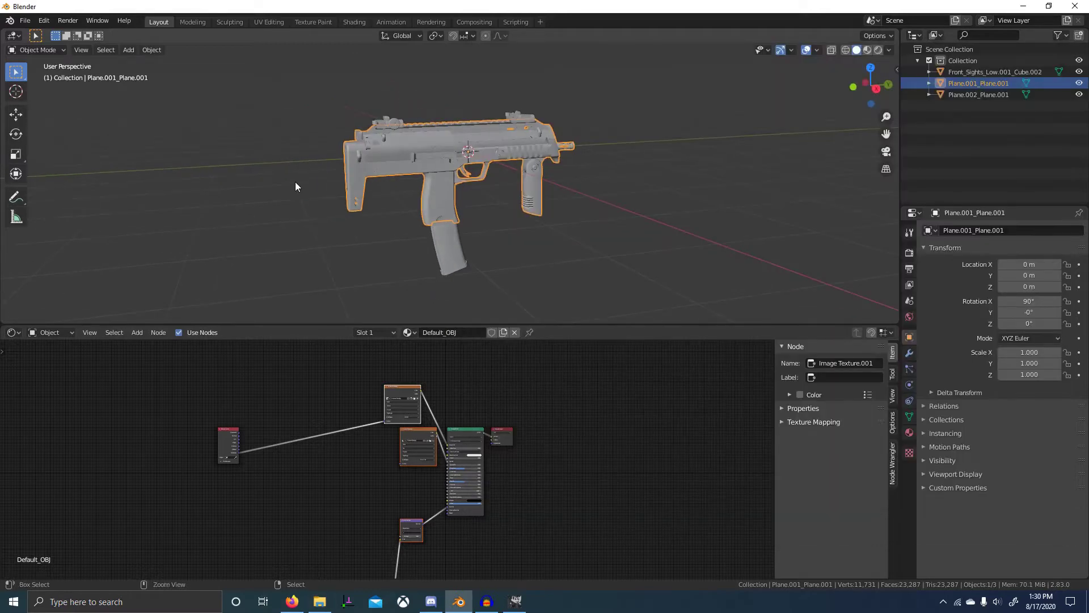
# Step: Start a new General scene, discarding the current one, and delete all of its default objects
pyautogui.hotkey('ctrl', 'n')
pyautogui.click(295, 183)
pyautogui.click(569, 321)
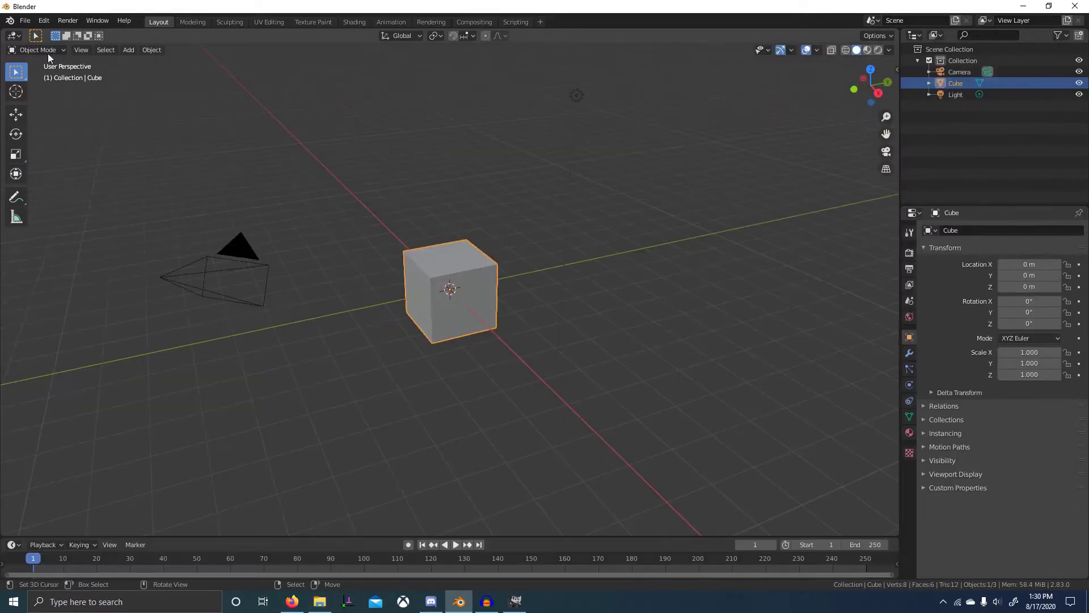
pyautogui.click(25, 21)
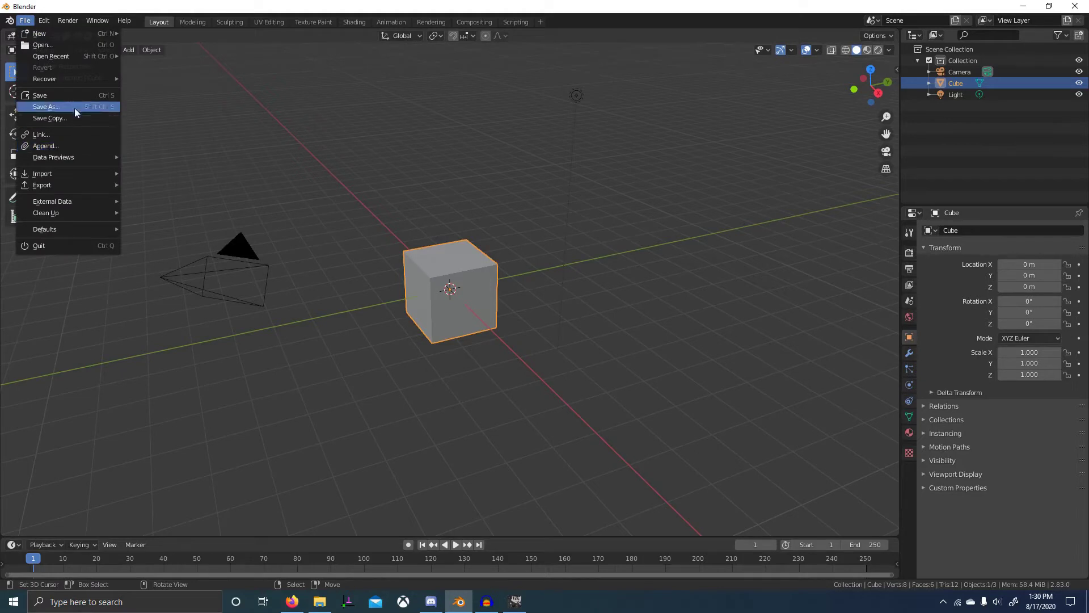
pyautogui.press('a')
pyautogui.press('Delete')
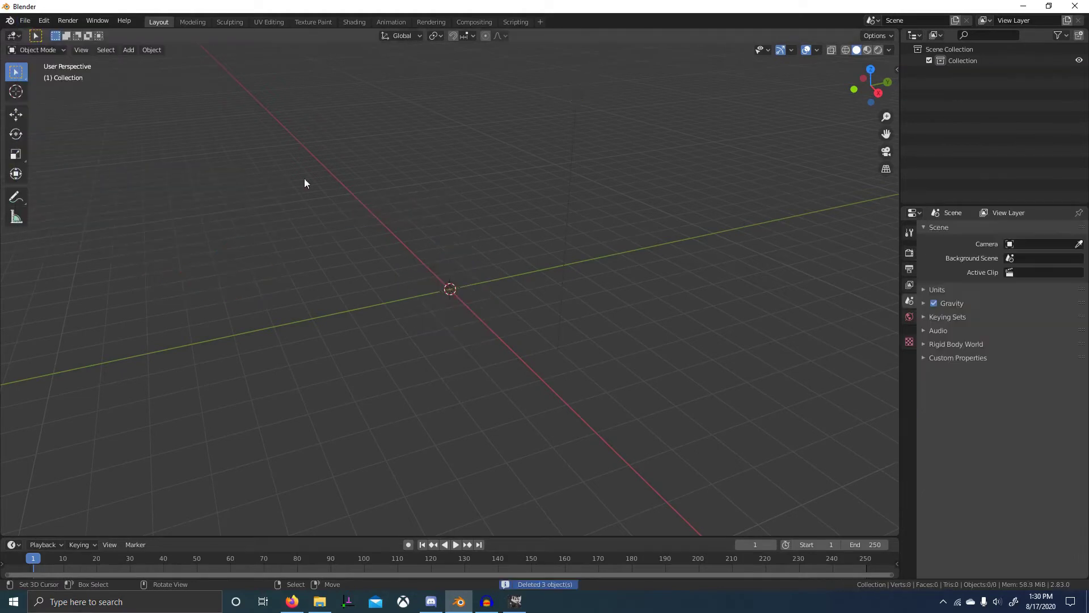
# Step: Import MP7A1Triangulated.obj from the Final Bakes folder as a Wavefront OBJ with the default options
pyautogui.click(25, 20)
pyautogui.moveTo(68, 174)
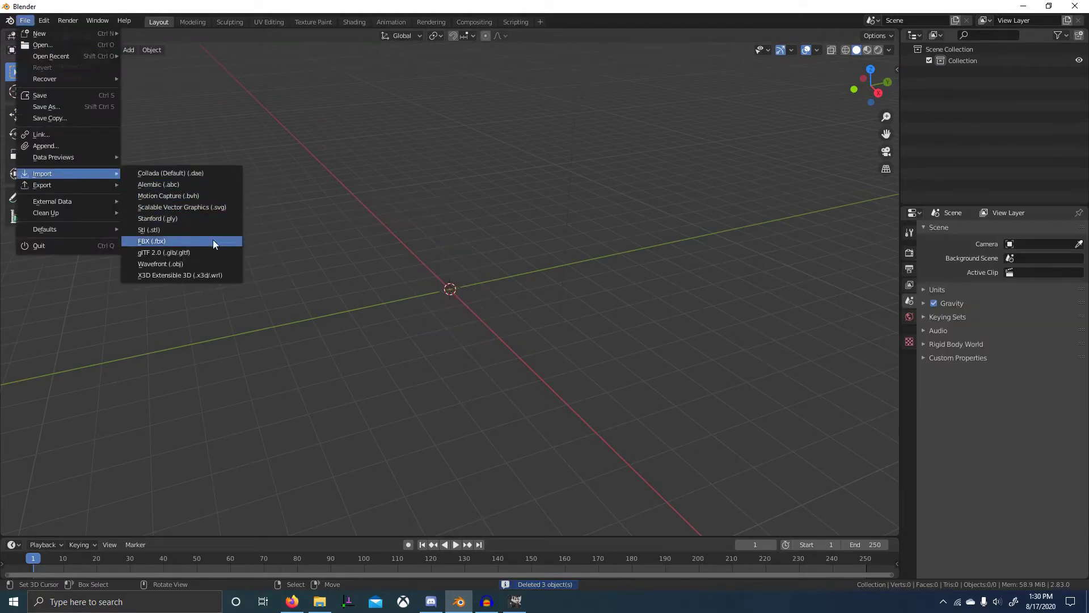
pyautogui.click(211, 263)
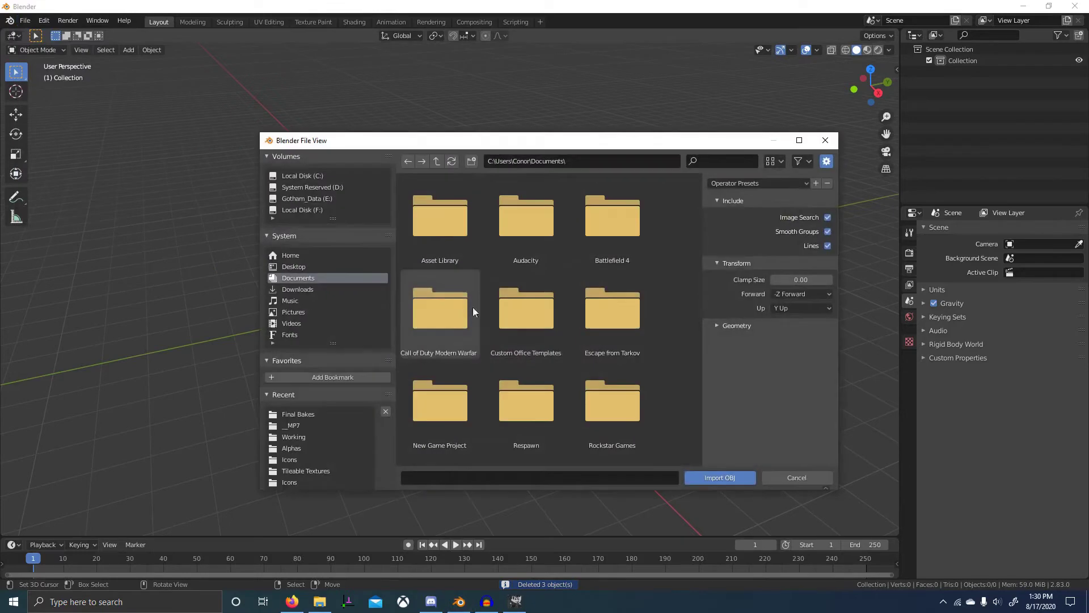
pyautogui.click(315, 414)
pyautogui.doubleClick(594, 229)
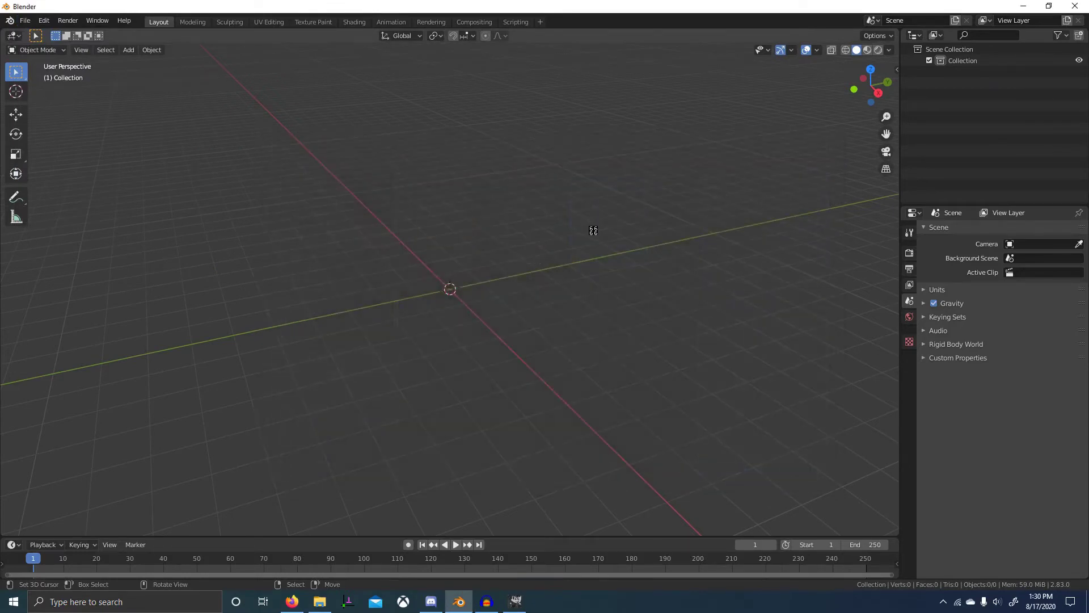
pyautogui.scroll(5, 510, 315)
pyautogui.moveTo(388, 393); pyautogui.dragTo(352, 379, button='middle')
# Step: Select the gun's receiver mesh and replace the timeline with an enlarged Shader Editor framing the Default_OBJ material nodes
pyautogui.rightClick(376, 325)
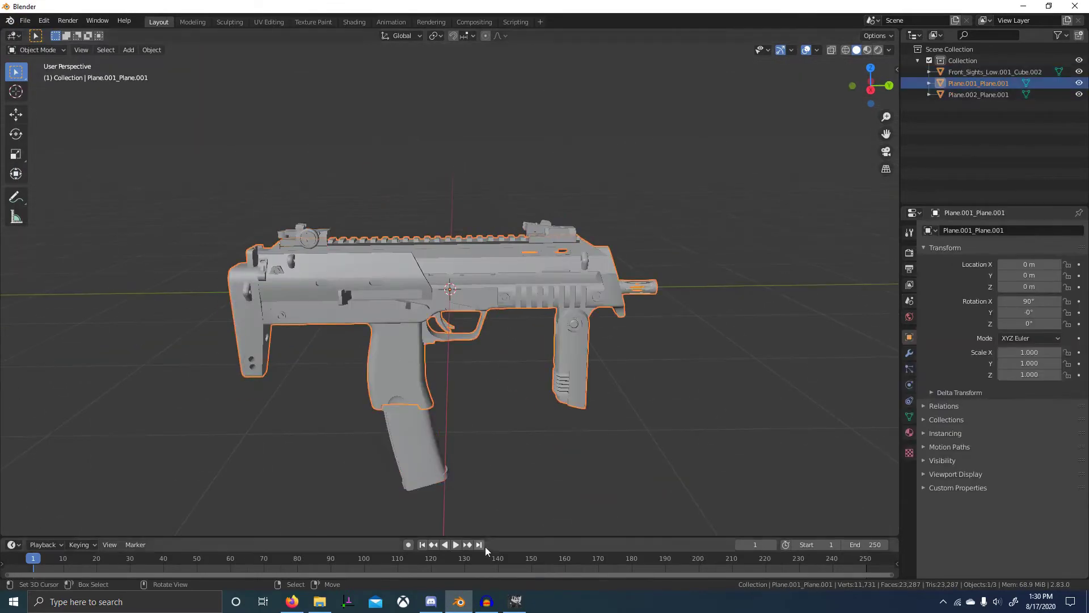
pyautogui.hotkey('shift', 'F3')
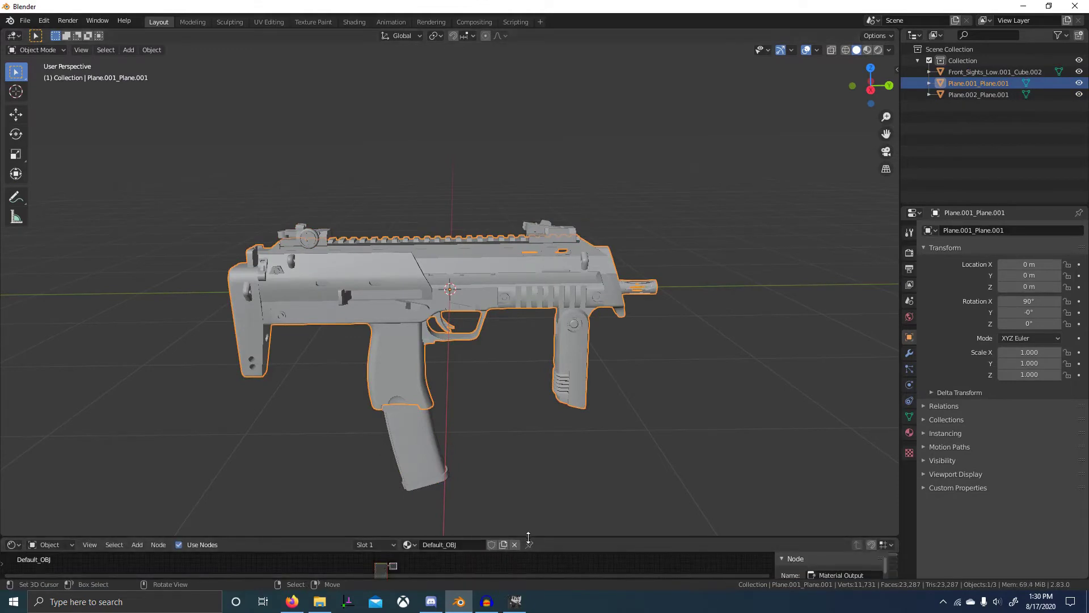
pyautogui.moveTo(582, 538); pyautogui.dragTo(567, 335)
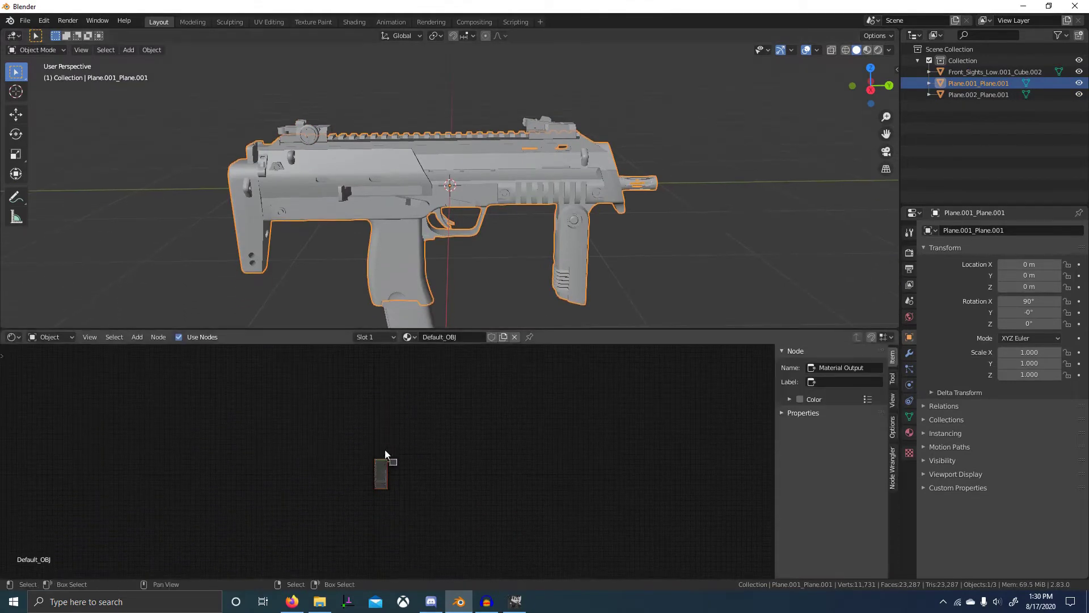
pyautogui.scroll(8, 400, 465)
pyautogui.press('Home')
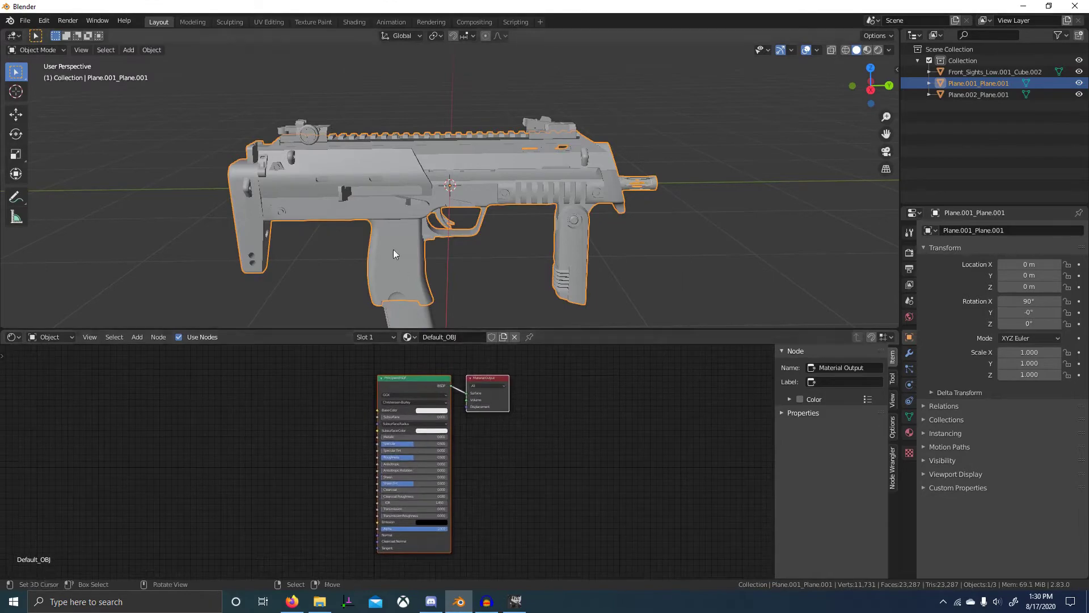
# Step: Add RecieverRough.png from the Final Bakes folder in File Explorer to the Default_OBJ material as an image texture node
pyautogui.hotkey('alt', 'Tab')
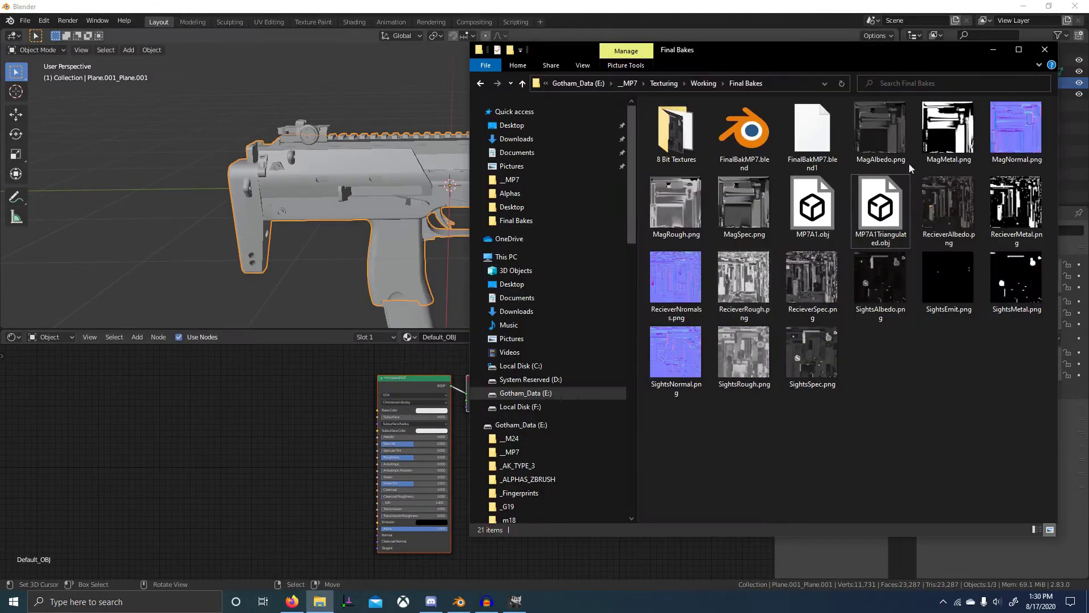
pyautogui.click(932, 227)
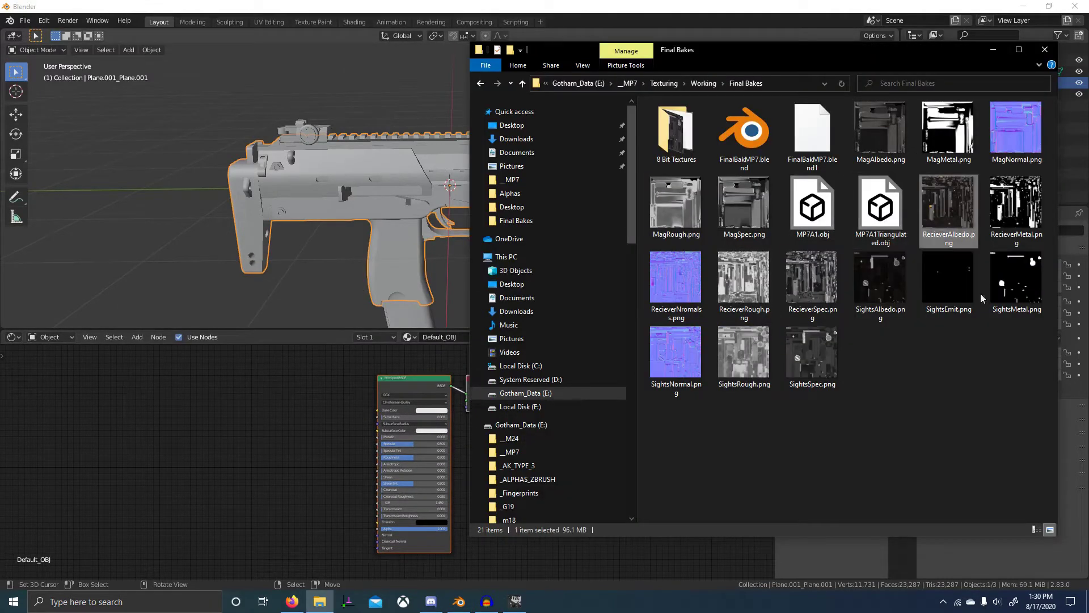
pyautogui.keyDown('shift'); pyautogui.click(838, 292); pyautogui.keyUp('shift')
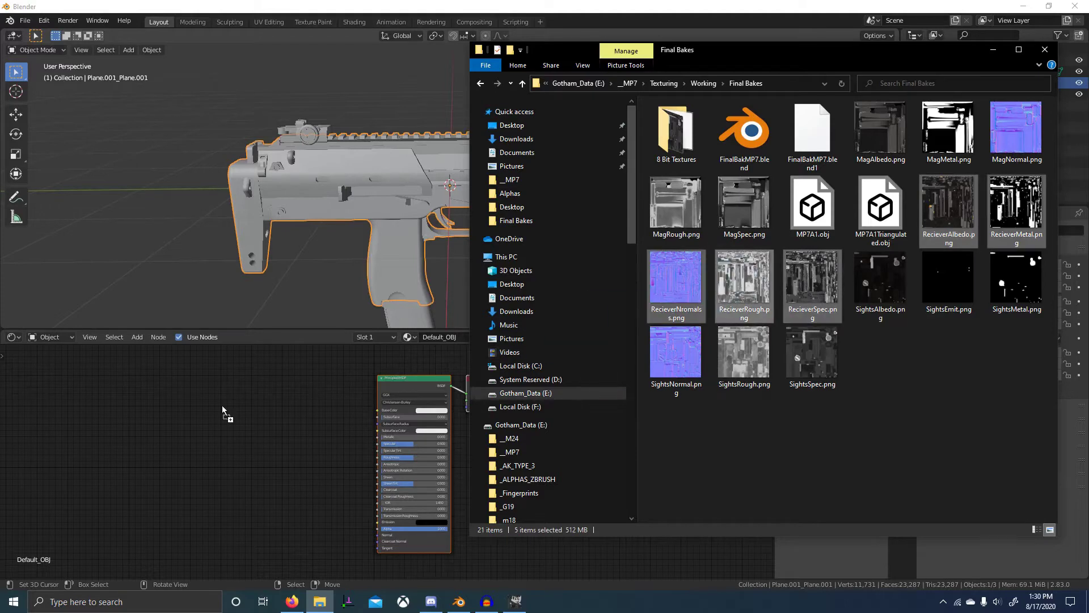
pyautogui.moveTo(223, 410); pyautogui.dragTo(223, 410)
pyautogui.scroll(5, 247, 434)
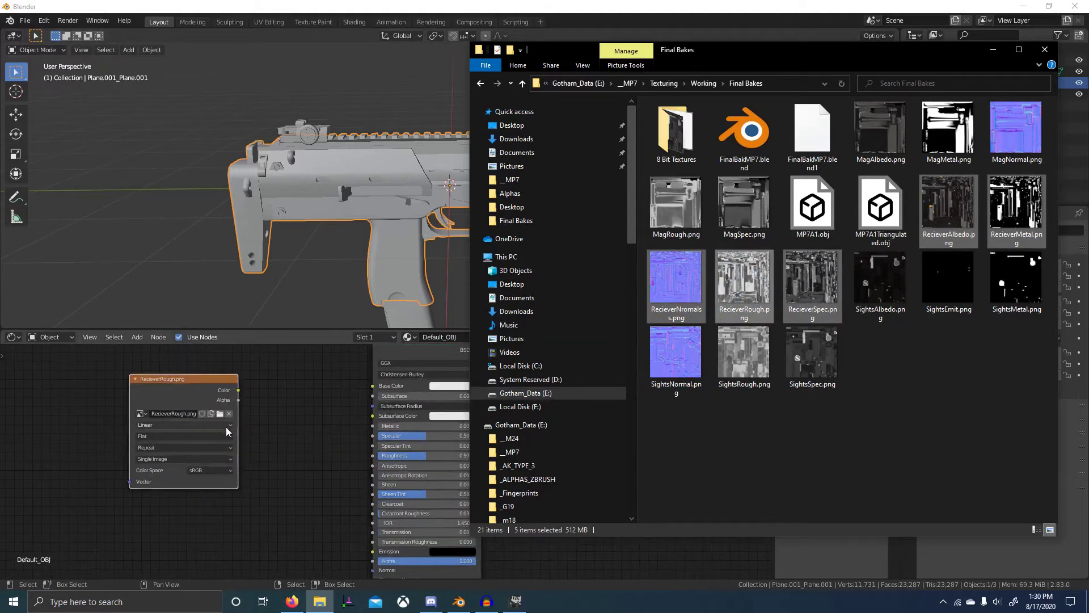
pyautogui.moveTo(226, 430); pyautogui.dragTo(277, 445, button='middle')
# Step: Add RecieverAlbedo.png, RecieverMetal.png, RecieverNromalss.png and RecieverSpec.png from the Final Bakes folder as image texture nodes
pyautogui.hotkey('alt', 'Tab')
pyautogui.moveTo(946, 206); pyautogui.dragTo(84, 404)
pyautogui.moveTo(1031, 213); pyautogui.dragTo(229, 536)
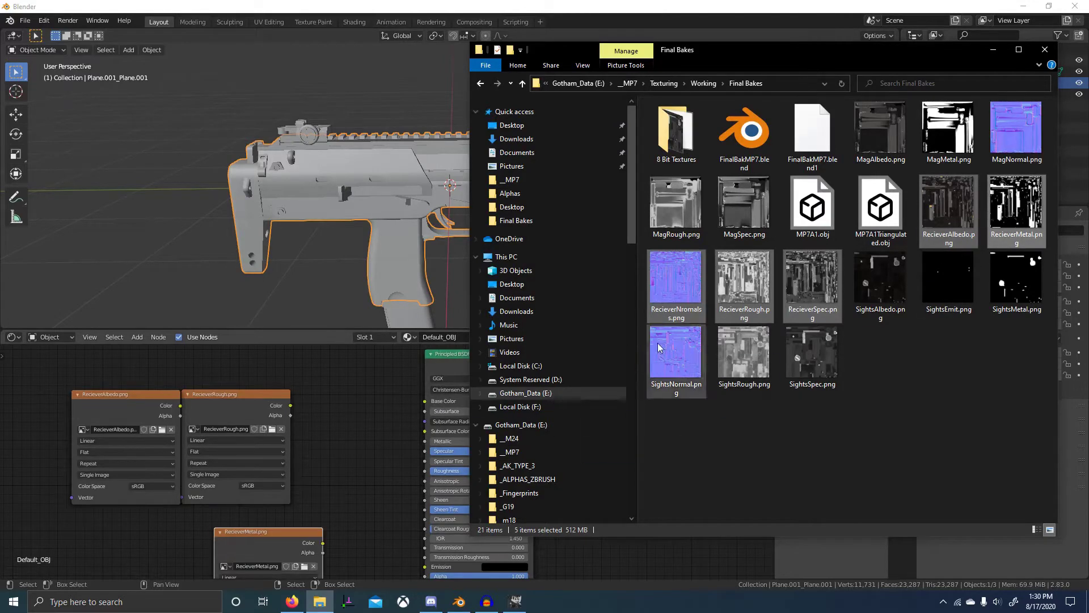
pyautogui.moveTo(695, 286); pyautogui.dragTo(101, 514)
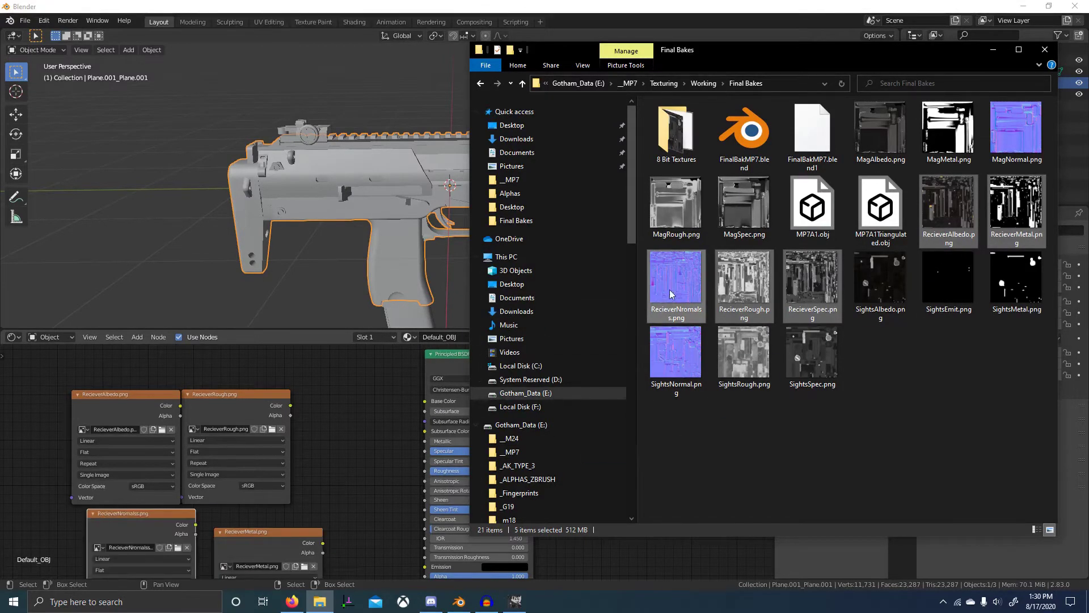
pyautogui.moveTo(827, 279); pyautogui.dragTo(340, 428)
# Step: Set the color space of the receiver's roughness, specular, normal and metal texture nodes to Non-Color
pyautogui.moveTo(343, 430); pyautogui.dragTo(386, 399, button='middle')
pyautogui.scroll(3, 386, 398)
pyautogui.moveTo(286, 468); pyautogui.dragTo(425, 393, button='middle')
pyautogui.click(309, 474)
pyautogui.click(301, 449)
pyautogui.click(482, 512)
pyautogui.click(482, 487)
pyautogui.click(246, 546)
pyautogui.click(247, 494)
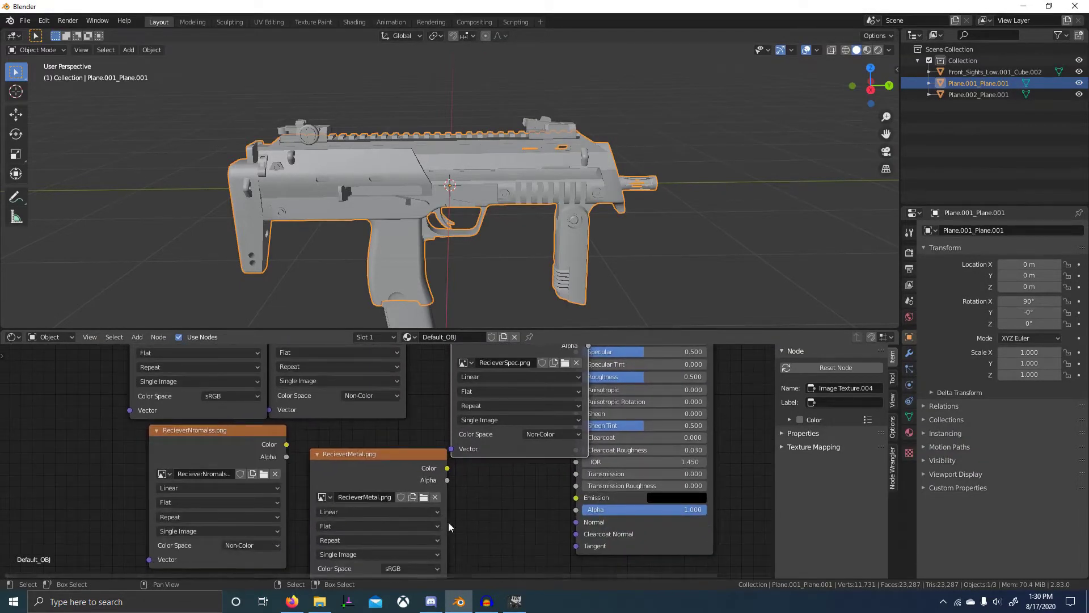
pyautogui.moveTo(450, 527); pyautogui.dragTo(440, 445, button='middle')
pyautogui.click(390, 489)
pyautogui.click(392, 436)
pyautogui.scroll(-4, 470, 418)
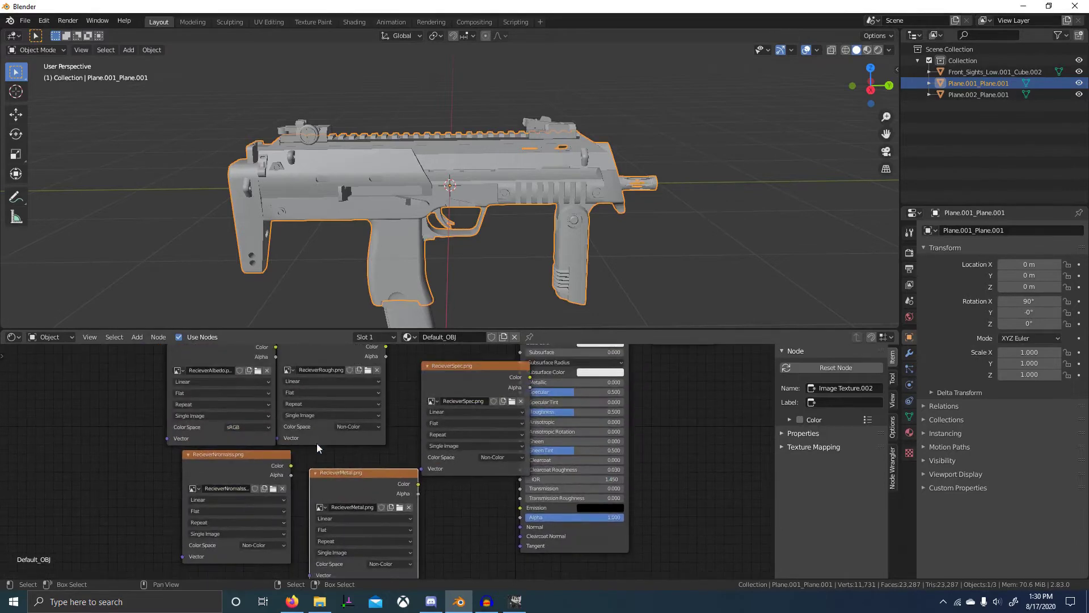
# Step: Connect RecieverAlbedo.png's color to the Principled BSDF's Base Color, then collapse that node and place it above the roughness texture
pyautogui.moveTo(316, 412); pyautogui.dragTo(545, 402)
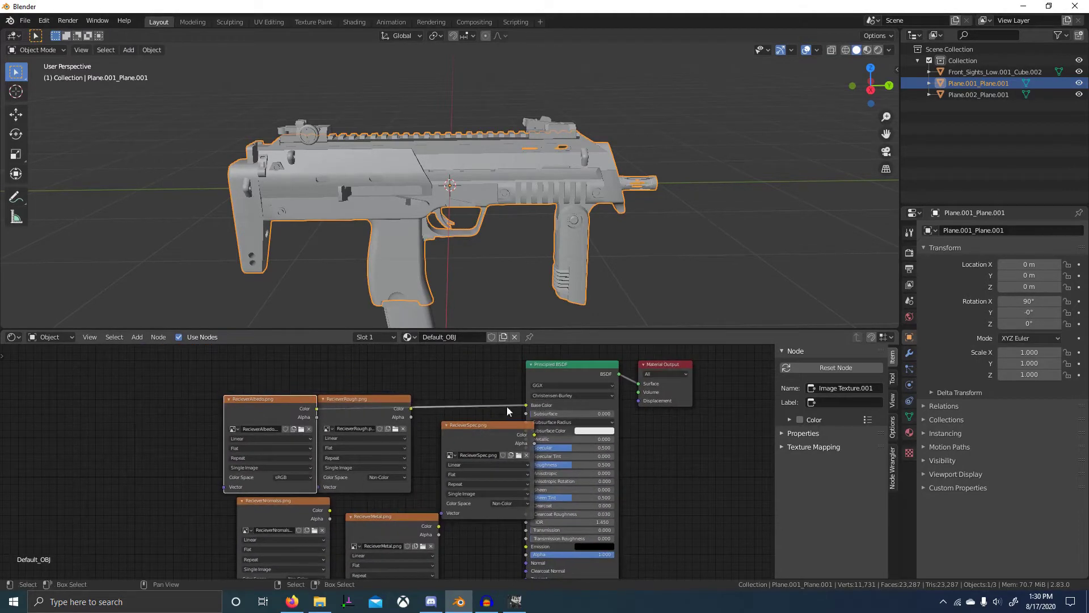
pyautogui.press('h')
pyautogui.press('g')
pyautogui.click(362, 401)
# Step: Move the specular texture clear of the shader and connect the roughness, metal and specular textures to Roughness, Metallic and Specular
pyautogui.moveTo(485, 435); pyautogui.dragTo(201, 419)
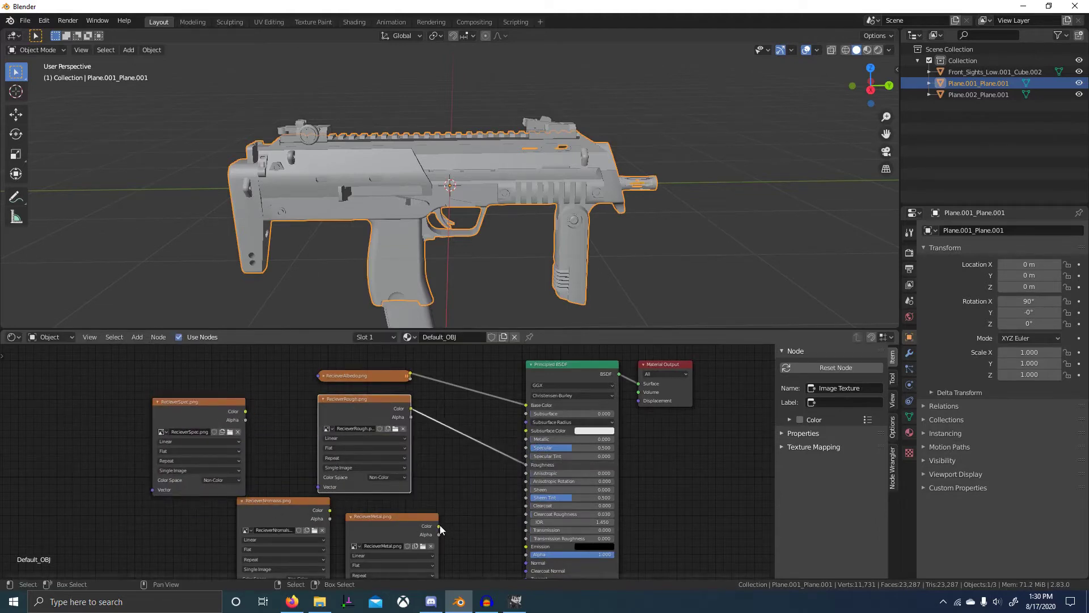
pyautogui.moveTo(439, 527); pyautogui.dragTo(533, 444)
pyautogui.moveTo(245, 411); pyautogui.dragTo(516, 461)
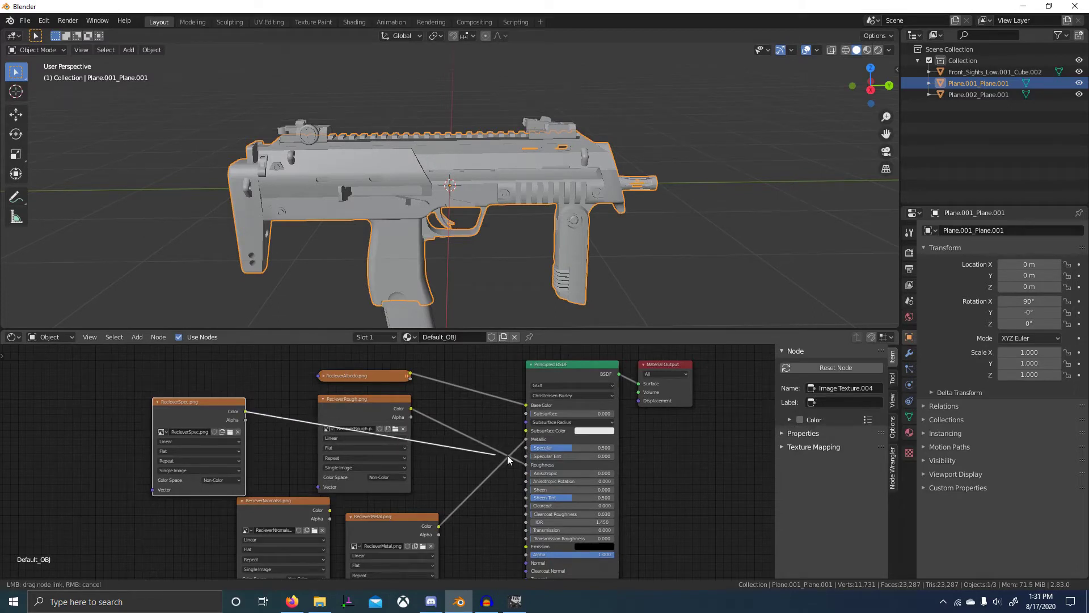
# Step: Collapse the RecieverRough.png, RecieverSpec.png and RecieverMetal.png nodes and stack them beneath the albedo node
pyautogui.press('h')
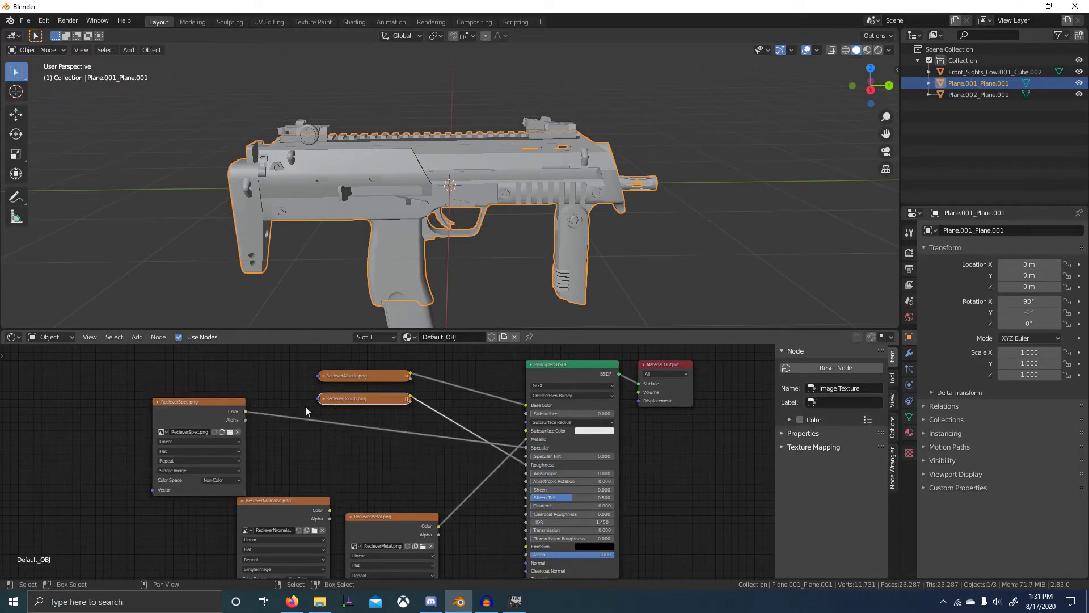
pyautogui.moveTo(197, 410); pyautogui.dragTo(360, 422)
pyautogui.press('h')
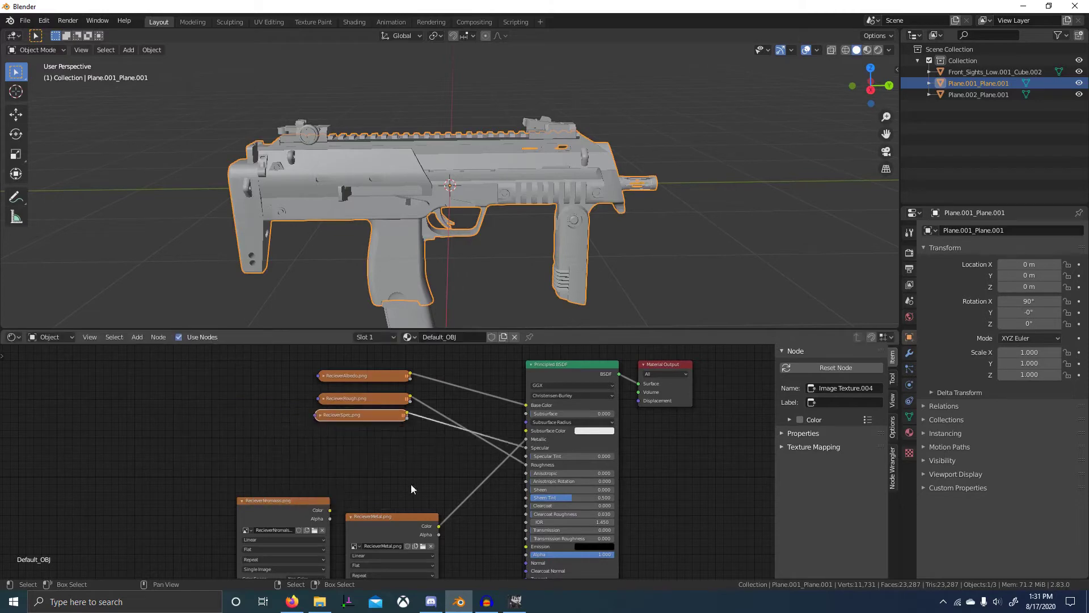
pyautogui.click(397, 525)
pyautogui.press('h')
pyautogui.moveTo(397, 522); pyautogui.dragTo(377, 461)
pyautogui.scroll(-1, 376, 460)
pyautogui.moveTo(377, 460); pyautogui.dragTo(382, 398, button='middle')
# Step: Add a Normal Map node and connect RecieverNromalss.png through it to the Principled BSDF's Normal input
pyautogui.hotkey('shift', 'a')
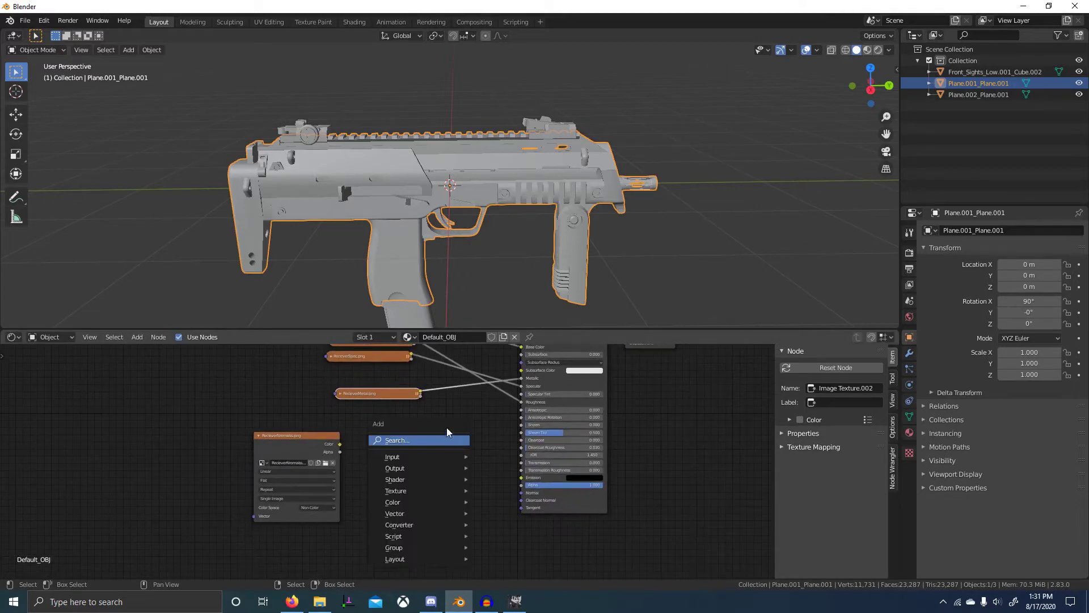
pyautogui.click(448, 439)
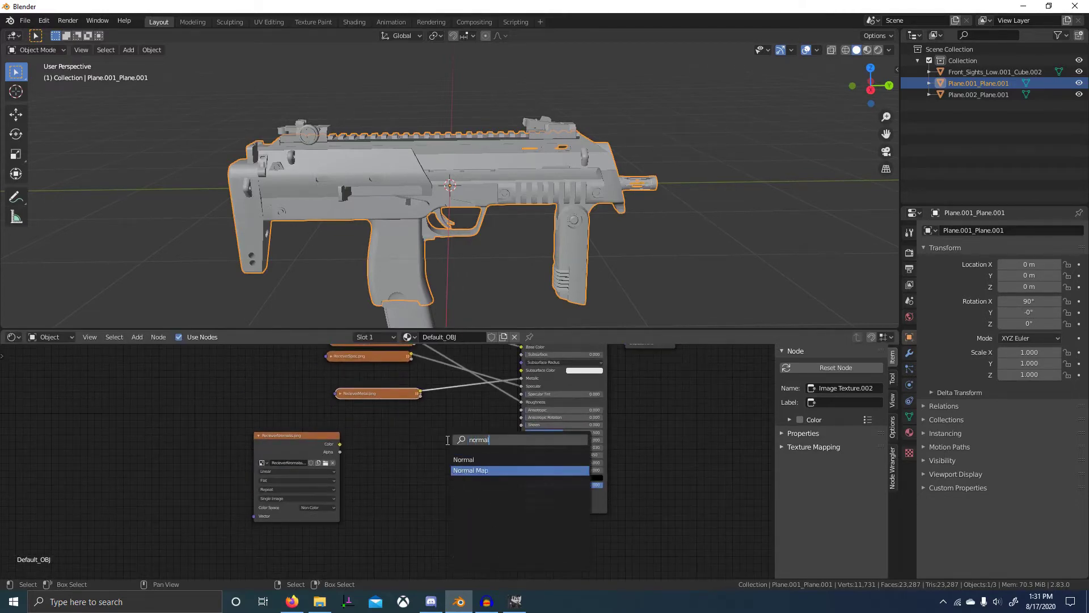
pyautogui.click(466, 470)
pyautogui.click(420, 464)
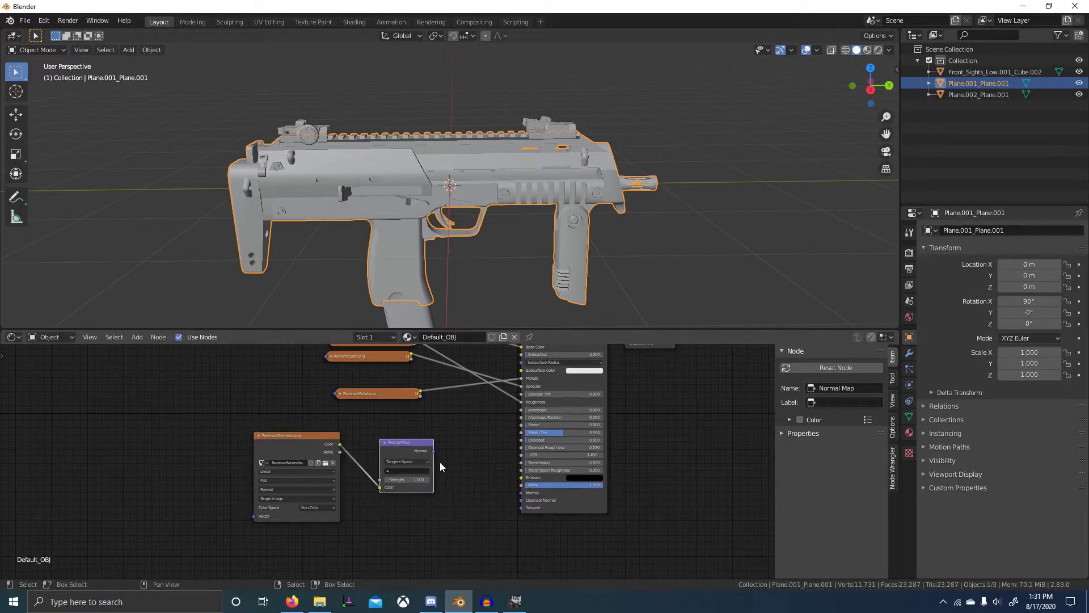
pyautogui.click(435, 455)
# Step: Collapse the RecieverNromalss.png node and rearrange the receiver textures in order of albedo, metal, specular, roughness and normal
pyautogui.scroll(3, 415, 502)
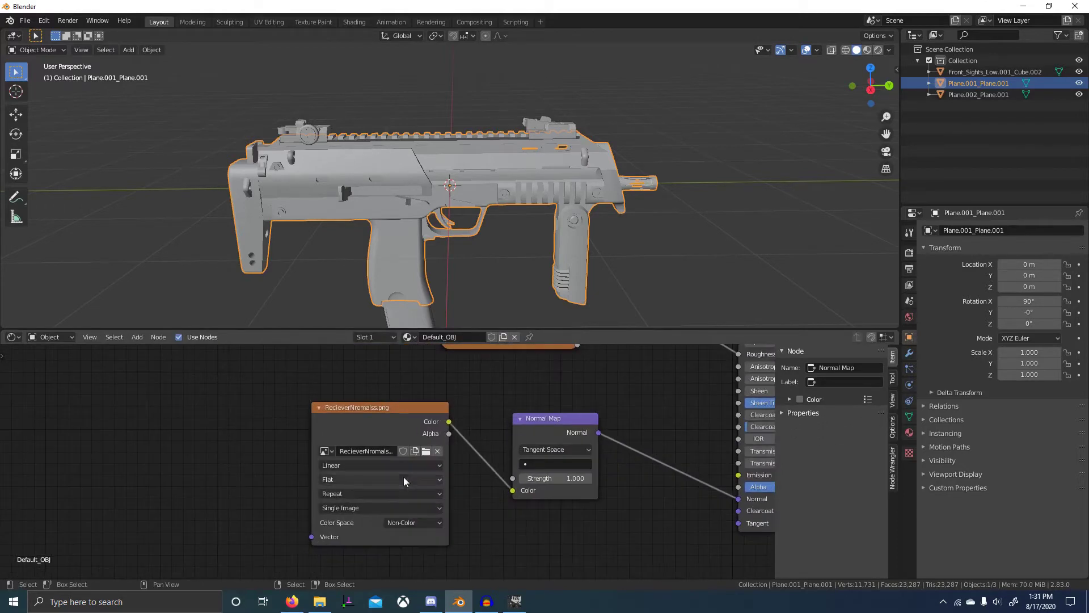
pyautogui.click(386, 429)
pyautogui.press('h')
pyautogui.scroll(-4, 385, 426)
pyautogui.moveTo(512, 395); pyautogui.dragTo(407, 487, button='middle')
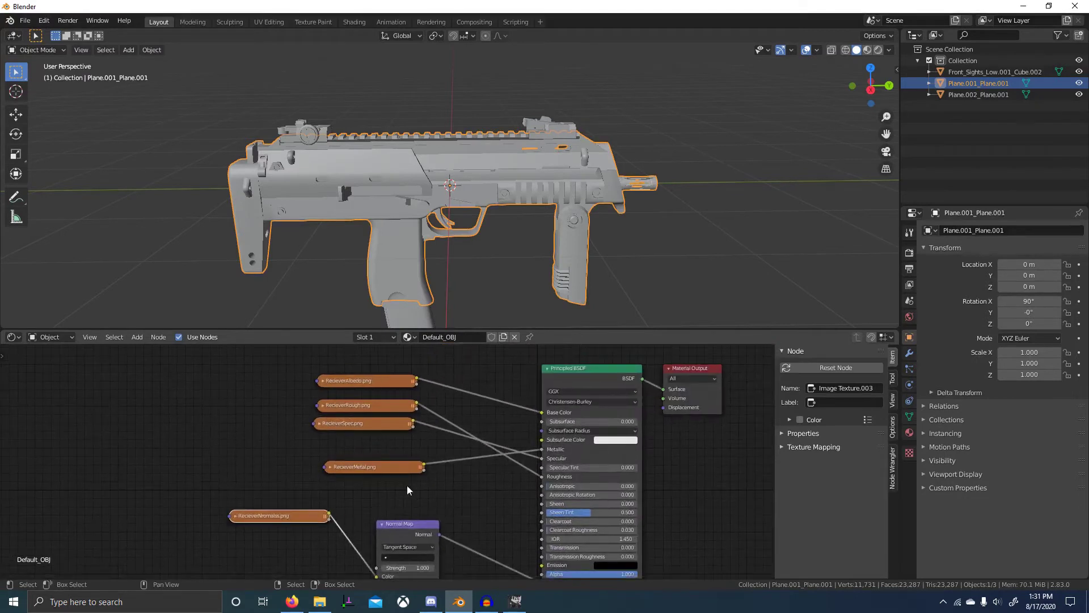
pyautogui.moveTo(401, 463); pyautogui.dragTo(494, 406)
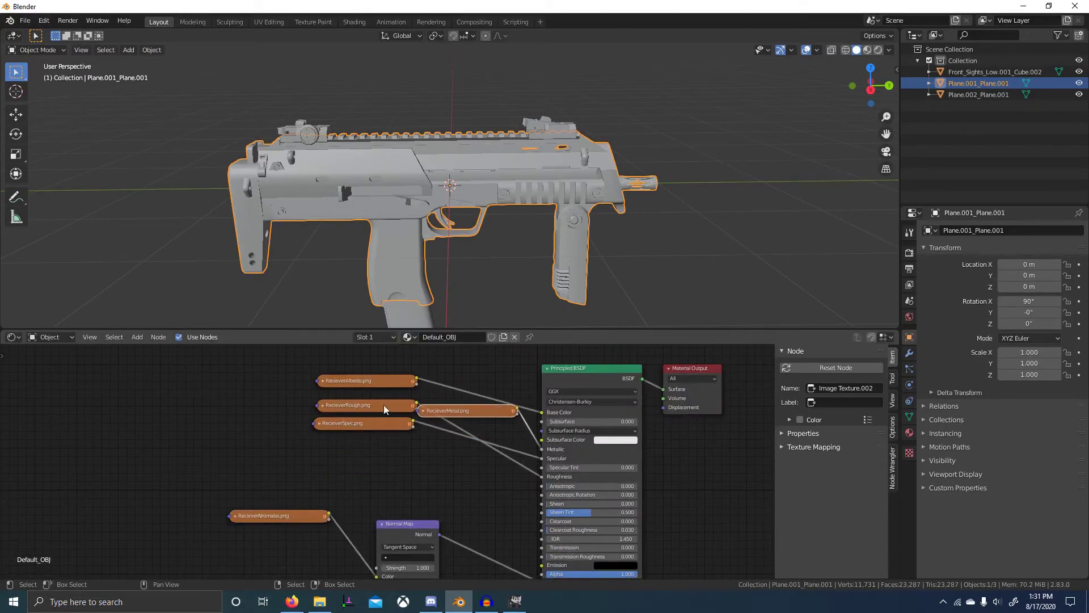
pyautogui.moveTo(383, 407); pyautogui.dragTo(372, 461)
pyautogui.click(382, 423)
pyautogui.moveTo(427, 409); pyautogui.dragTo(322, 401)
pyautogui.moveTo(292, 513); pyautogui.dragTo(335, 537)
pyautogui.scroll(-5, 470, 507)
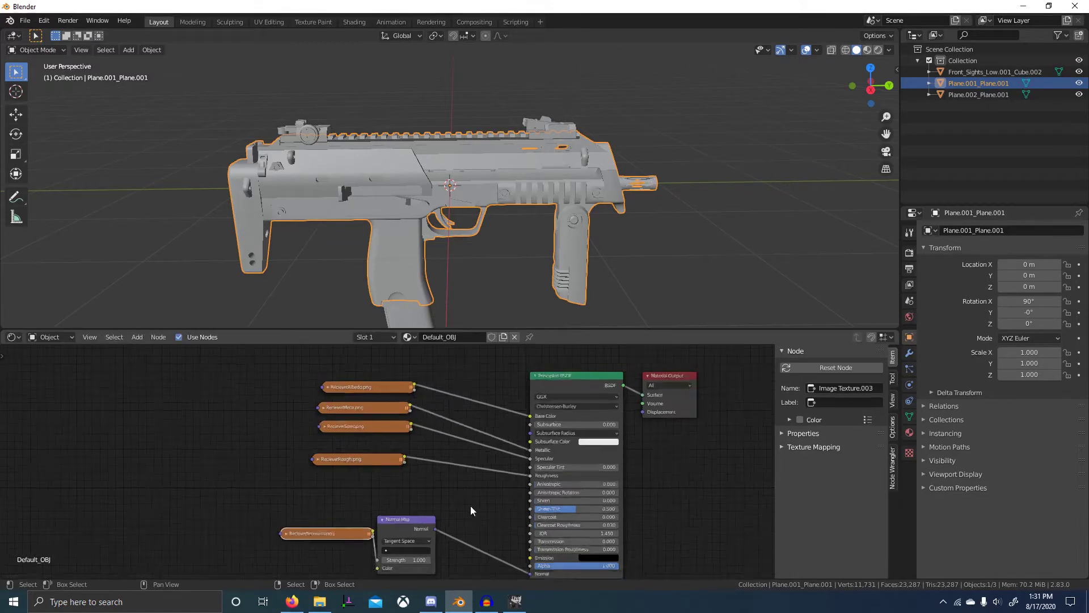
# Step: Select the gun's magazine mesh and bring its Material.001 nodes into the Shader Editor
pyautogui.keyDown('shift'); pyautogui.moveTo(463, 282); pyautogui.dragTo(492, 219, button='middle'); pyautogui.keyUp('shift')
pyautogui.click(454, 284)
pyautogui.scroll(1, 536, 400)
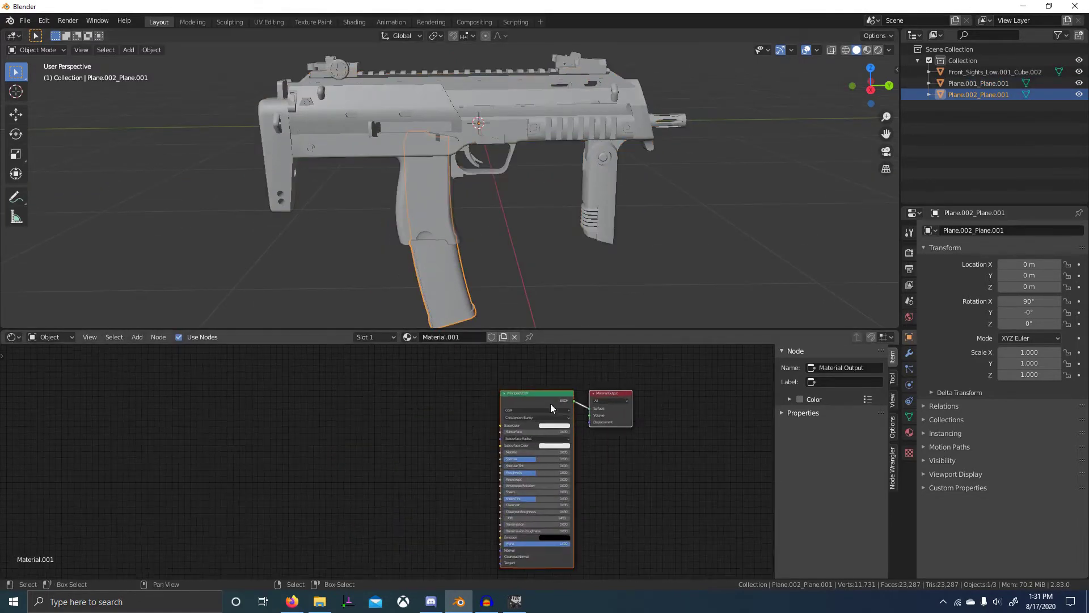
pyautogui.click(542, 402)
# Step: Add MagAlbedo.png, MagMetal.png, MagNormal.png, MagRough.png and MagSpec.png from the Final Bakes folder as image texture nodes in Material.001
pyautogui.hotkey('alt', 'Tab')
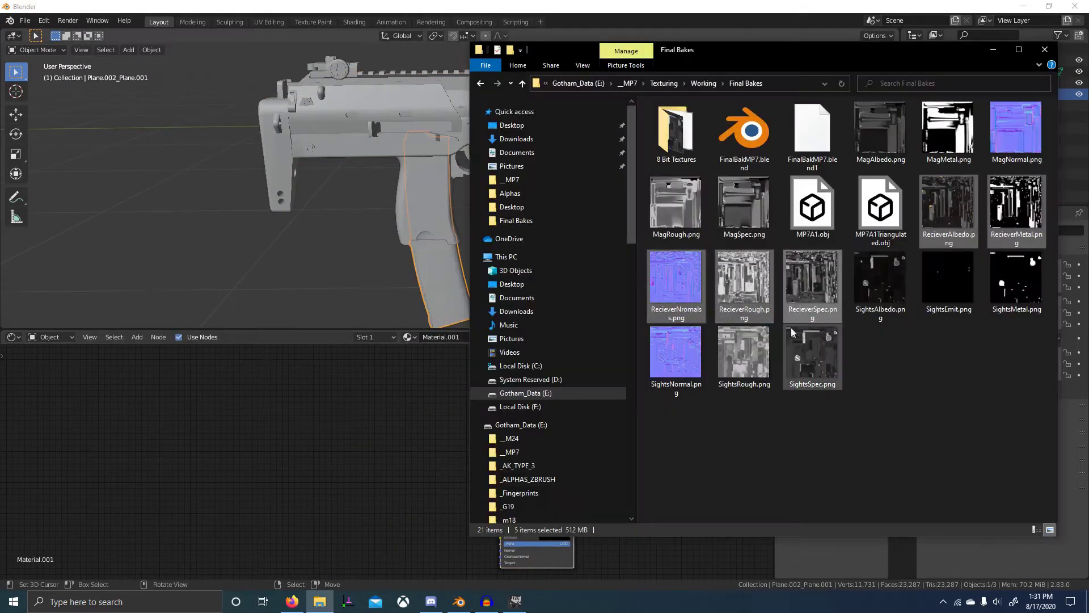
pyautogui.click(877, 141)
pyautogui.moveTo(876, 140); pyautogui.dragTo(266, 366)
pyautogui.moveTo(949, 129); pyautogui.dragTo(241, 473)
pyautogui.moveTo(1016, 128); pyautogui.dragTo(139, 400)
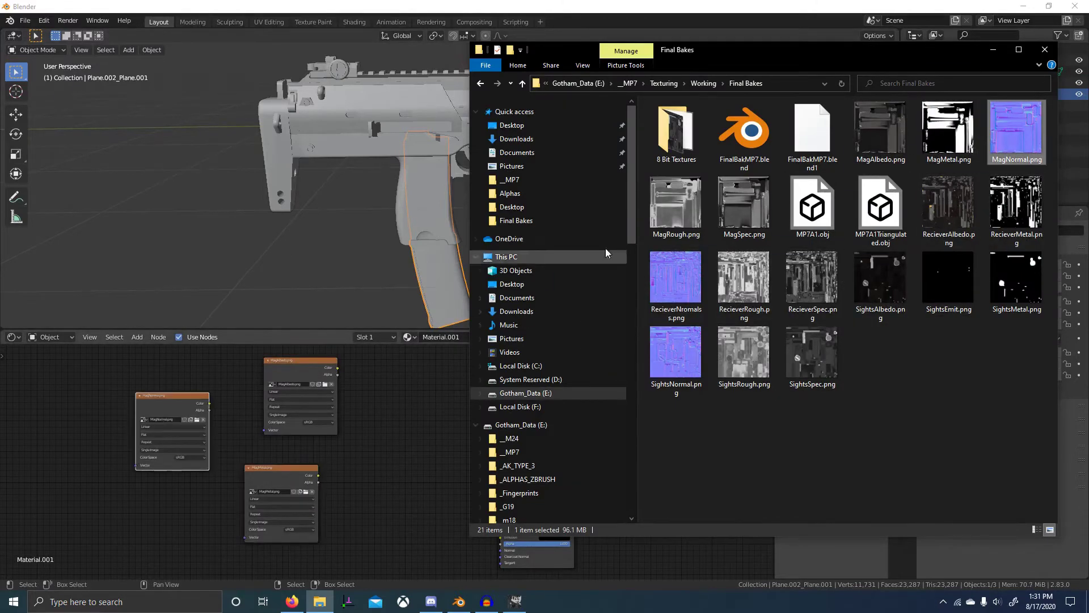
pyautogui.moveTo(676, 205); pyautogui.dragTo(66, 461)
pyautogui.moveTo(744, 205); pyautogui.dragTo(363, 437)
pyautogui.scroll(2, 340, 473)
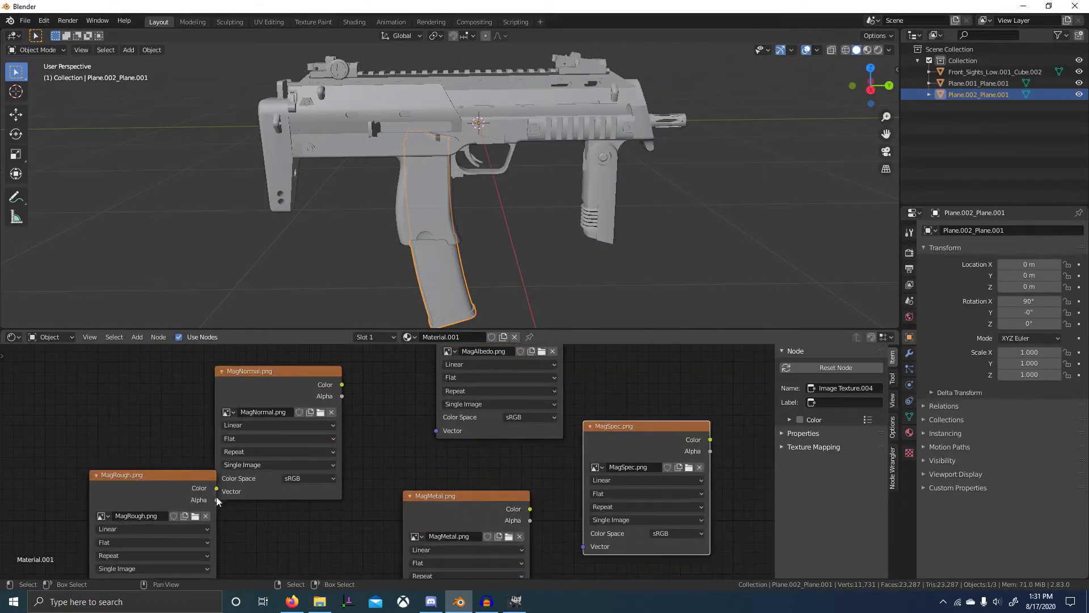
# Step: Set the color space of the MagRough.png, MagNormal.png, MagMetal.png and MagSpec.png nodes to Non-Color
pyautogui.moveTo(420, 420); pyautogui.dragTo(305, 475, button='middle')
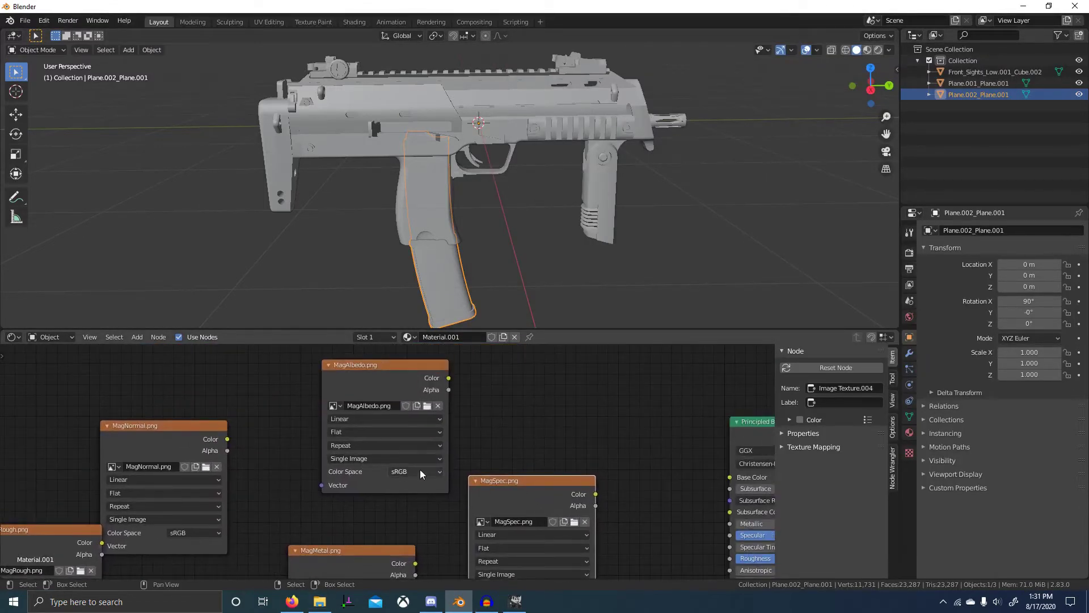
pyautogui.moveTo(259, 502); pyautogui.dragTo(410, 421, button='middle')
pyautogui.click(211, 557)
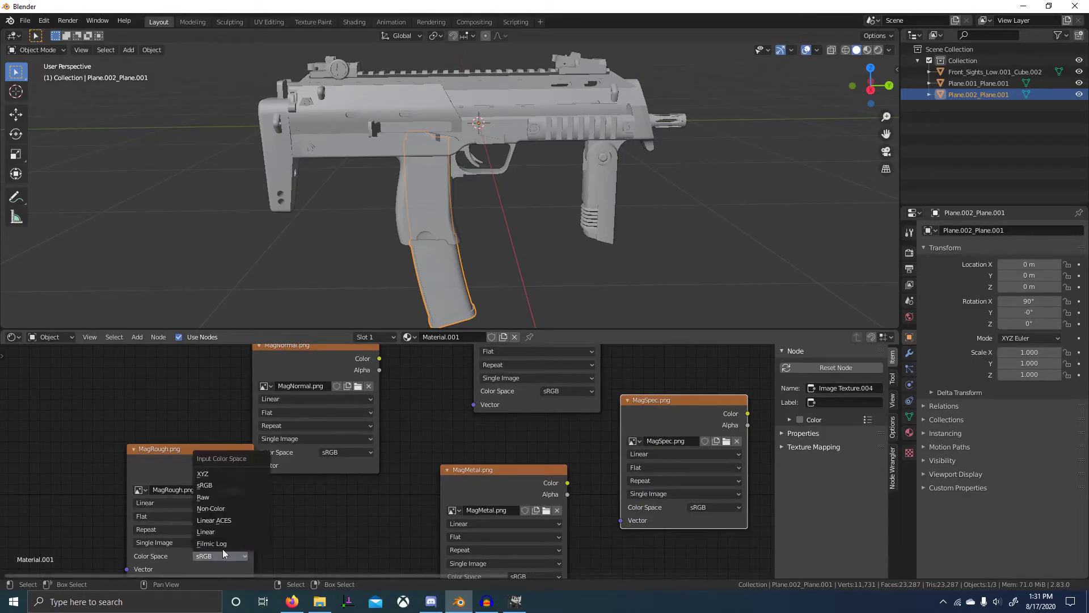
pyautogui.click(220, 510)
pyautogui.click(350, 454)
pyautogui.click(351, 514)
pyautogui.moveTo(520, 556); pyautogui.dragTo(417, 510, button='middle')
pyautogui.click(446, 532)
pyautogui.click(445, 484)
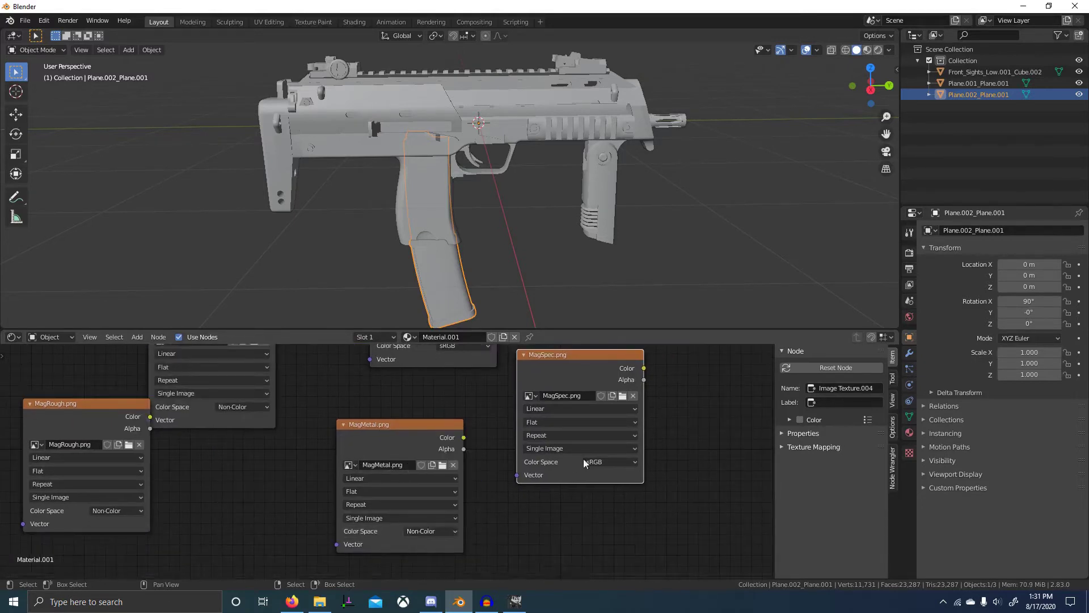
pyautogui.moveTo(604, 454); pyautogui.dragTo(557, 483, button='middle')
pyautogui.click(558, 481)
pyautogui.click(564, 492)
pyautogui.click(564, 443)
# Step: Connect MagSpec.png's color to the Principled BSDF's Specular input and MagMetal.png's color to its Metallic input
pyautogui.moveTo(618, 461); pyautogui.dragTo(496, 492, button='middle')
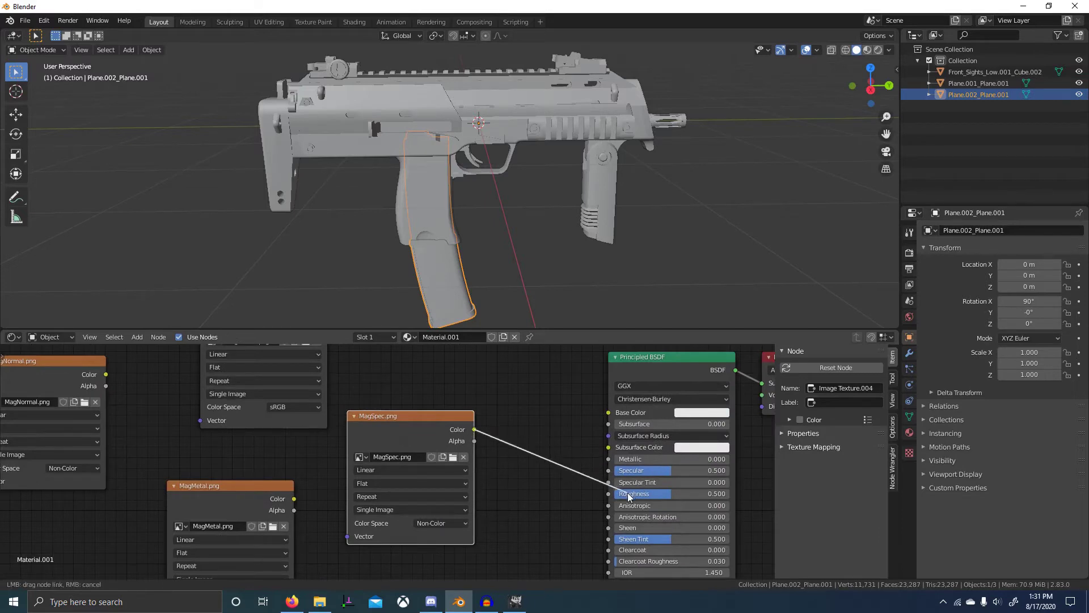
pyautogui.moveTo(295, 500); pyautogui.dragTo(609, 459)
pyautogui.scroll(-1, 165, 416)
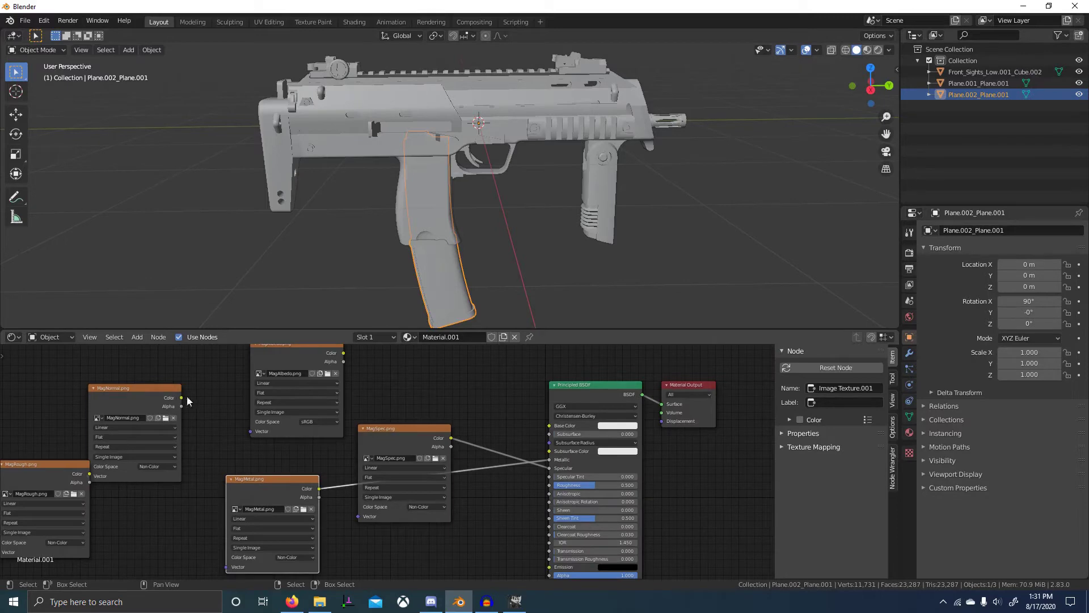
# Step: Add a Normal Map node to Material.001 and connect MagNormal.png through it to the Principled BSDF's Normal input
pyautogui.hotkey('shift', 'a')
pyautogui.click(339, 391)
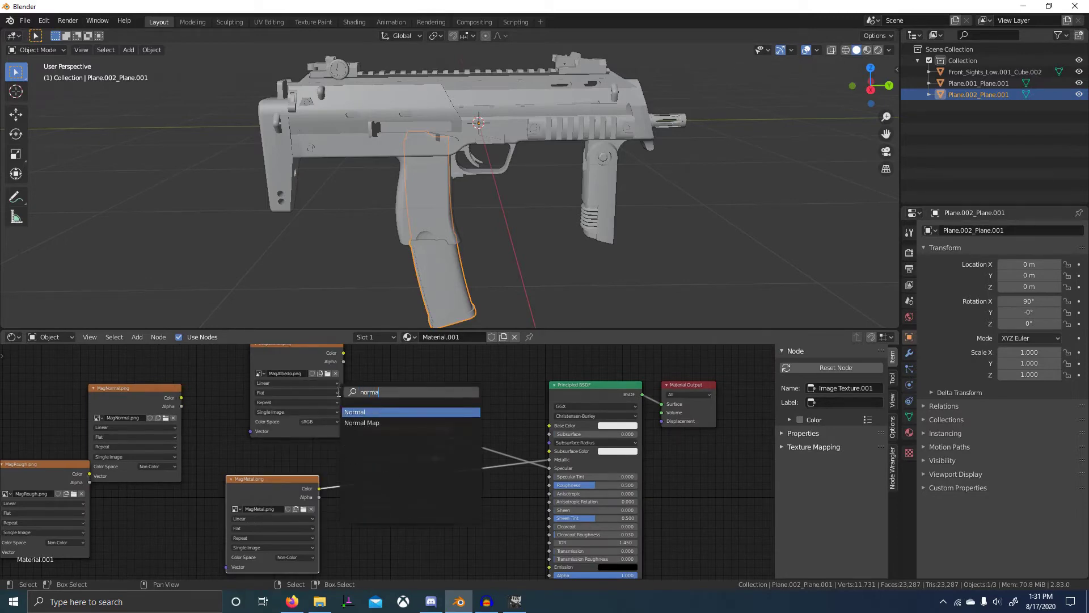
pyautogui.click(361, 423)
pyautogui.click(435, 553)
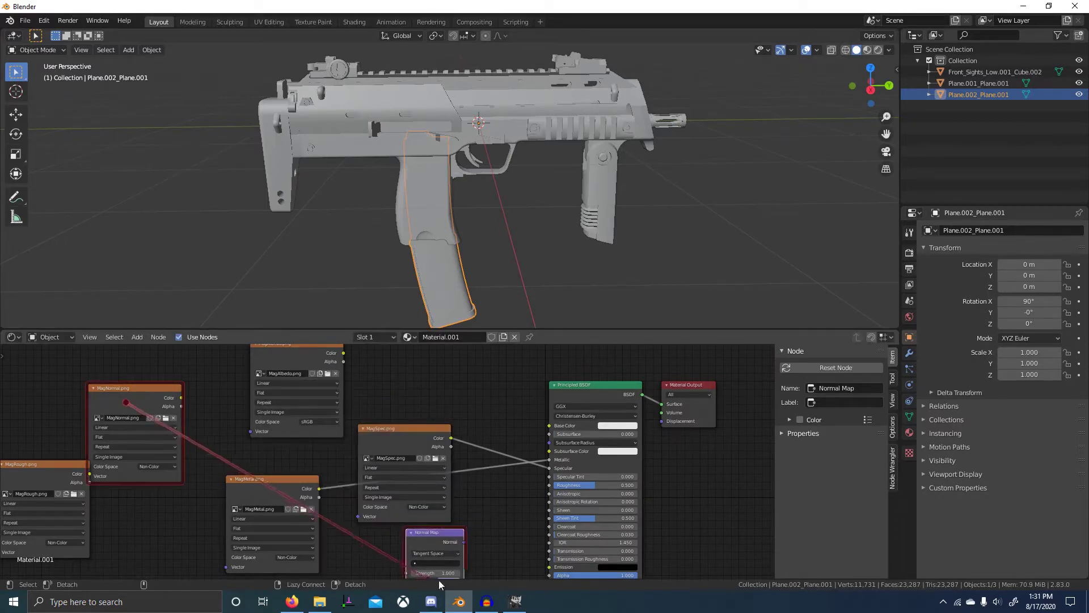
pyautogui.keyDown('alt'); pyautogui.moveTo(439, 585); pyautogui.dragTo(437, 570, button='right'); pyautogui.keyUp('alt')
# Step: Connect MagRough.png's color to the Principled BSDF's Roughness input and MagAlbedo.png's color to its Base Color input
pyautogui.moveTo(66, 481); pyautogui.dragTo(570, 483)
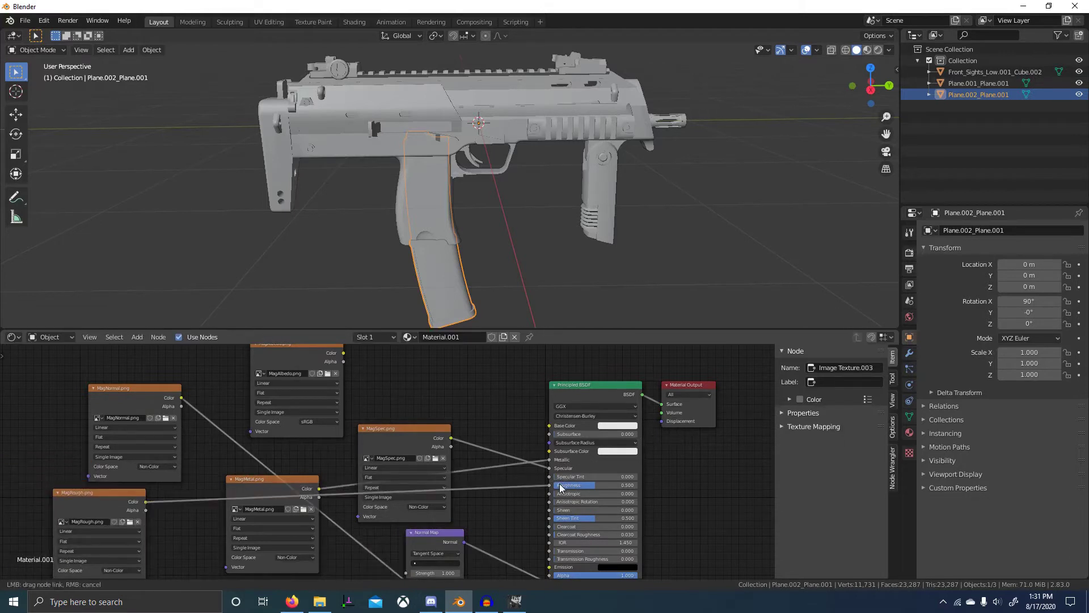
pyautogui.moveTo(343, 353); pyautogui.dragTo(566, 450)
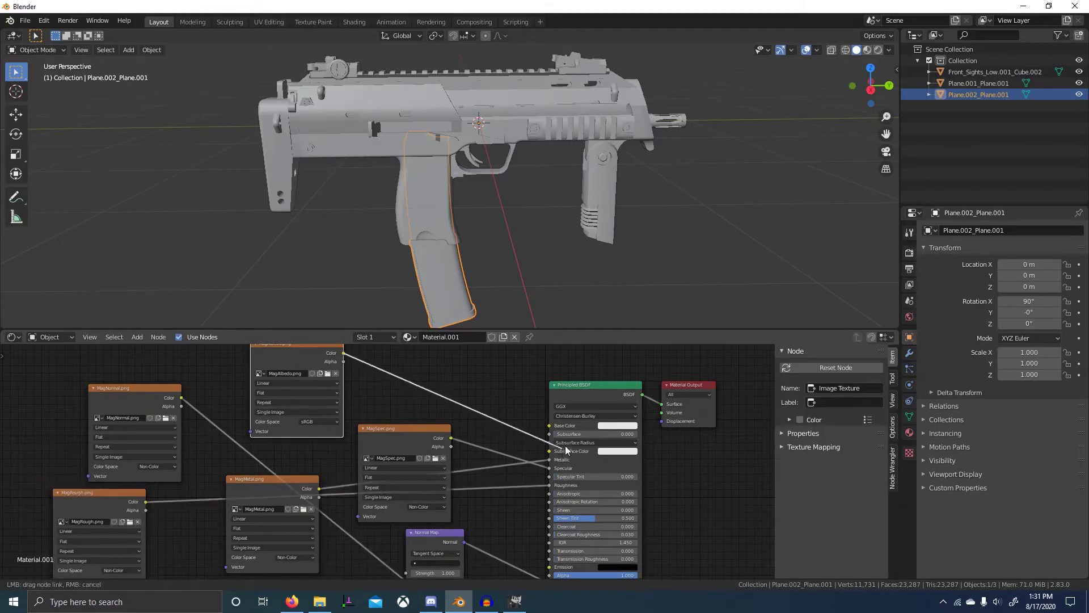
pyautogui.scroll(-2, 368, 428)
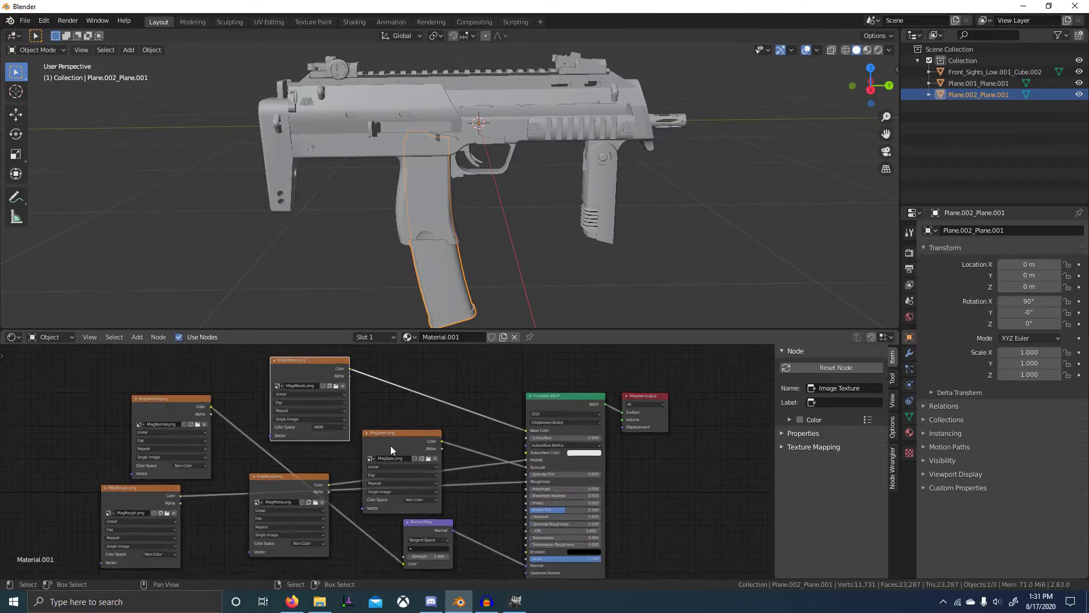
# Step: Collapse the five magazine image texture nodes in Material.001
pyautogui.press('h')
pyautogui.click(406, 450)
pyautogui.press('h')
pyautogui.click(214, 417)
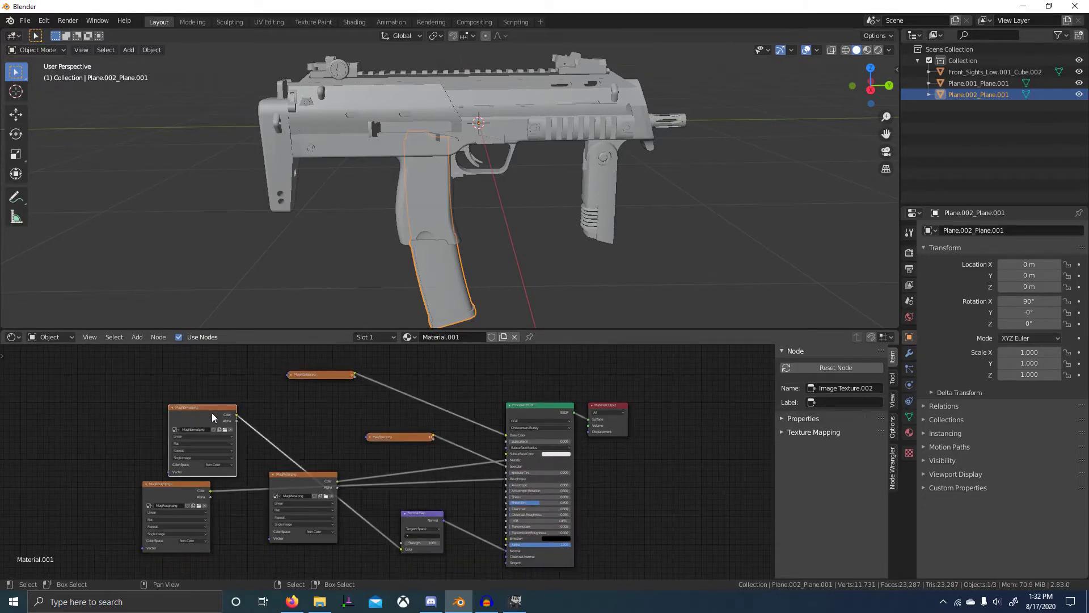
pyautogui.press('h')
pyautogui.click(295, 480)
pyautogui.press('h')
pyautogui.click(192, 493)
pyautogui.press('h')
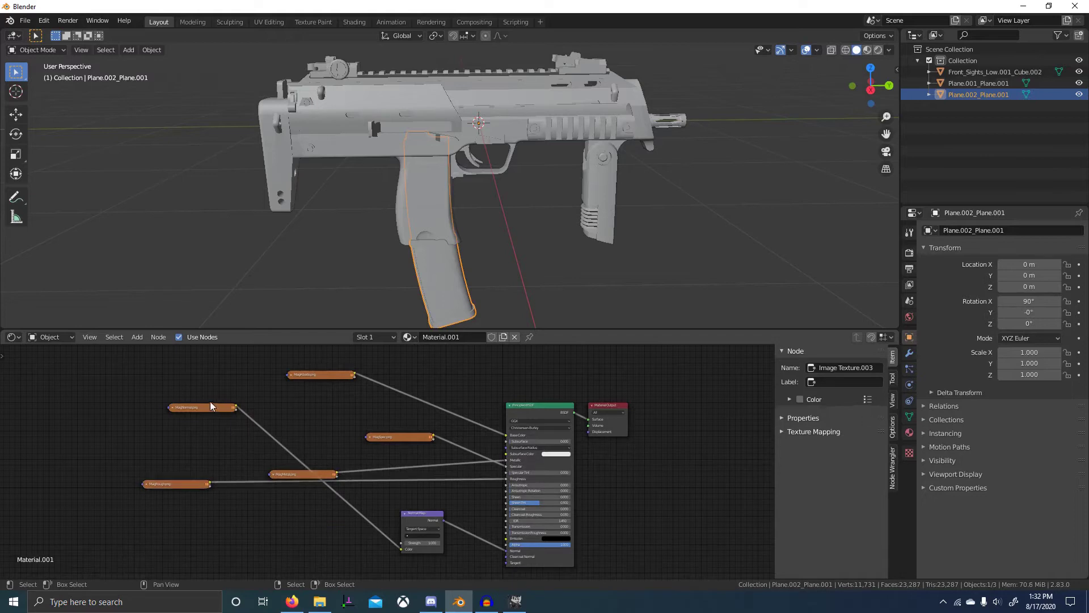
# Step: Arrange the collapsed magazine textures beside the Principled BSDF in order of albedo, metal, specular, roughness and normal
pyautogui.moveTo(225, 406); pyautogui.dragTo(335, 539)
pyautogui.moveTo(390, 437); pyautogui.dragTo(393, 486)
pyautogui.moveTo(300, 476); pyautogui.dragTo(421, 433)
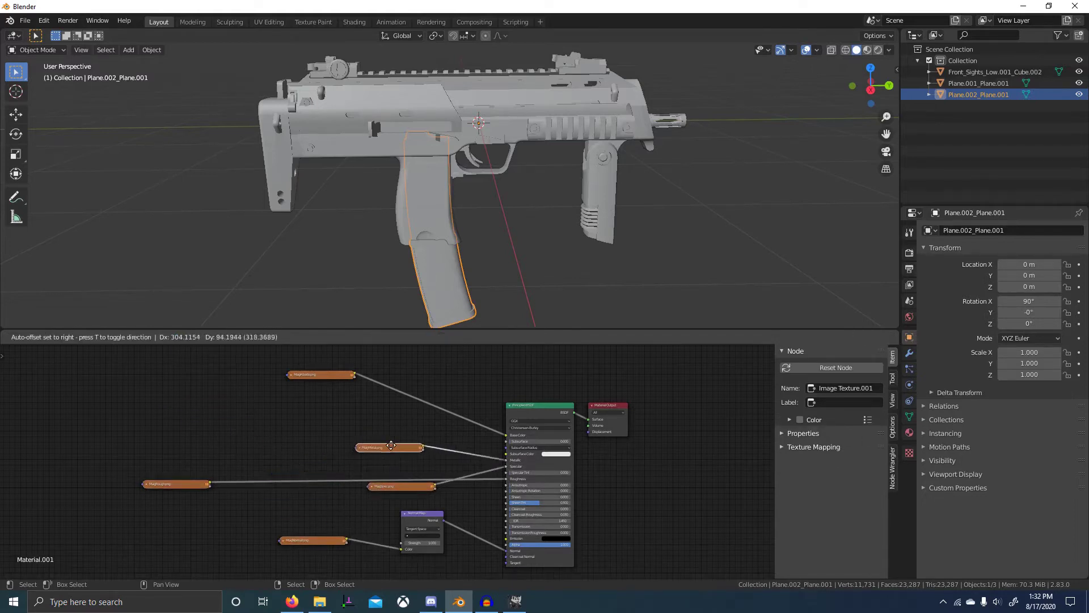
pyautogui.moveTo(411, 483); pyautogui.dragTo(422, 459)
pyautogui.moveTo(181, 482); pyautogui.dragTo(401, 478)
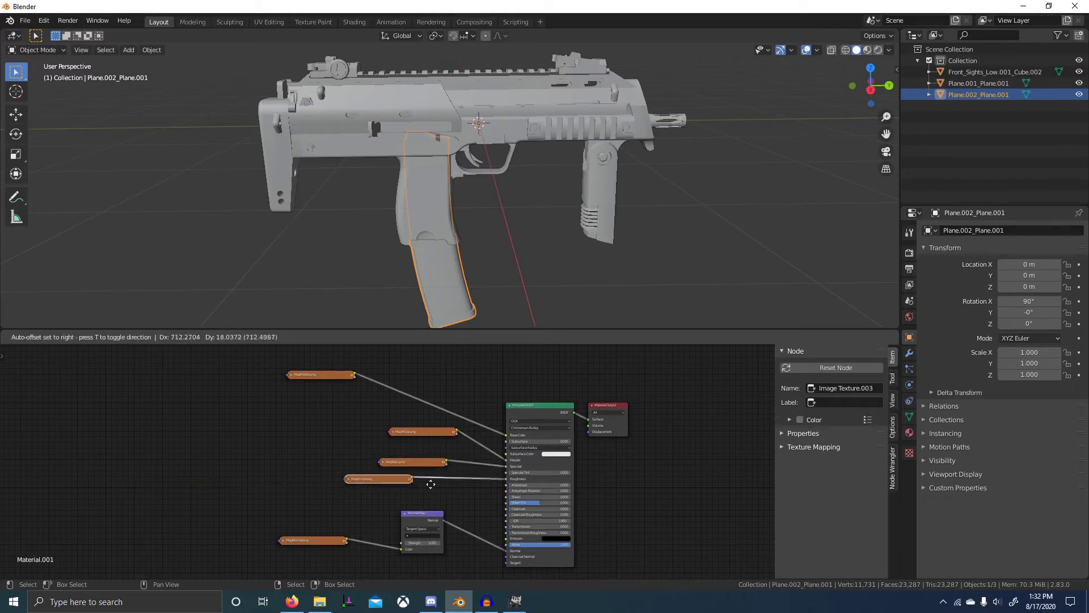
pyautogui.moveTo(322, 373); pyautogui.dragTo(448, 409)
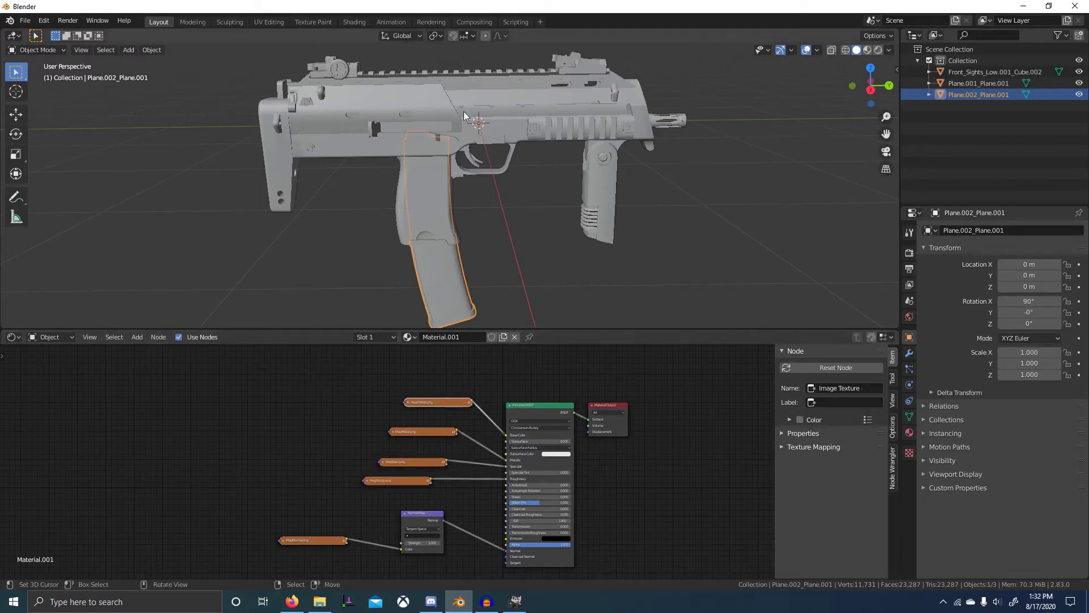
# Step: Select the sights mesh and add SightsAlbedo.png, SightsEmit.png, SightsMetal.png, SightsNormal.png, SightsRough.png and SightsSpec.png from Final Bakes to its material
pyautogui.click(486, 75)
pyautogui.click(347, 67)
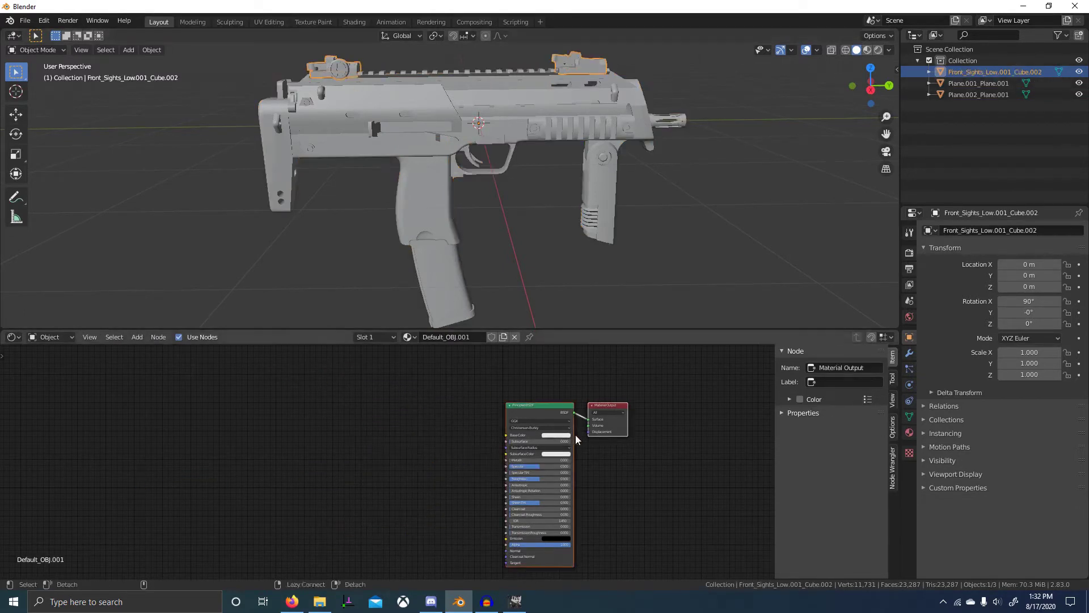
pyautogui.hotkey('alt', 'Tab')
pyautogui.click(882, 141)
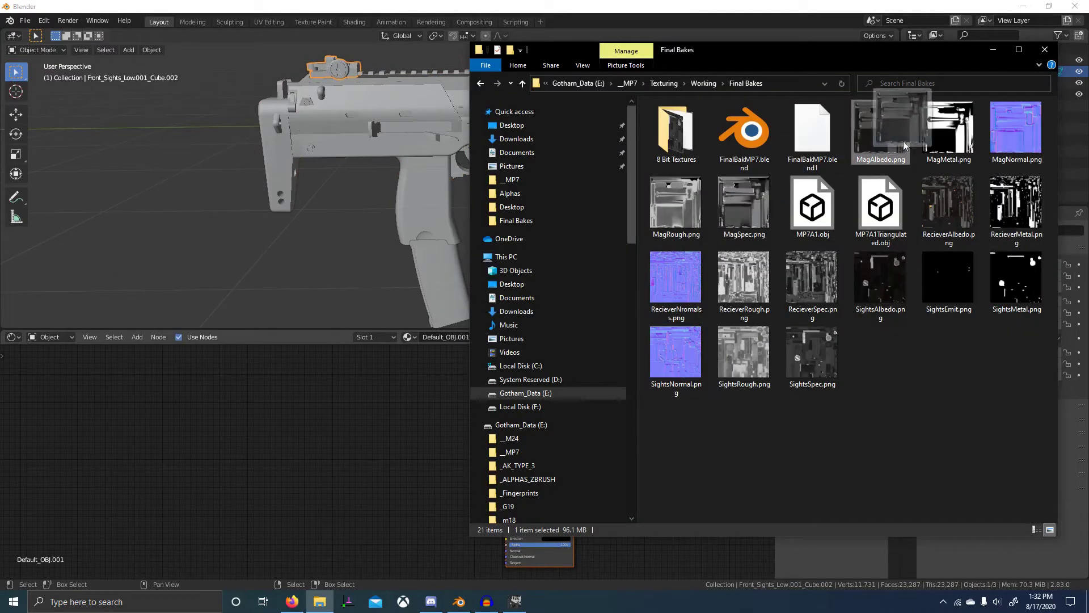
pyautogui.moveTo(888, 280); pyautogui.dragTo(400, 409)
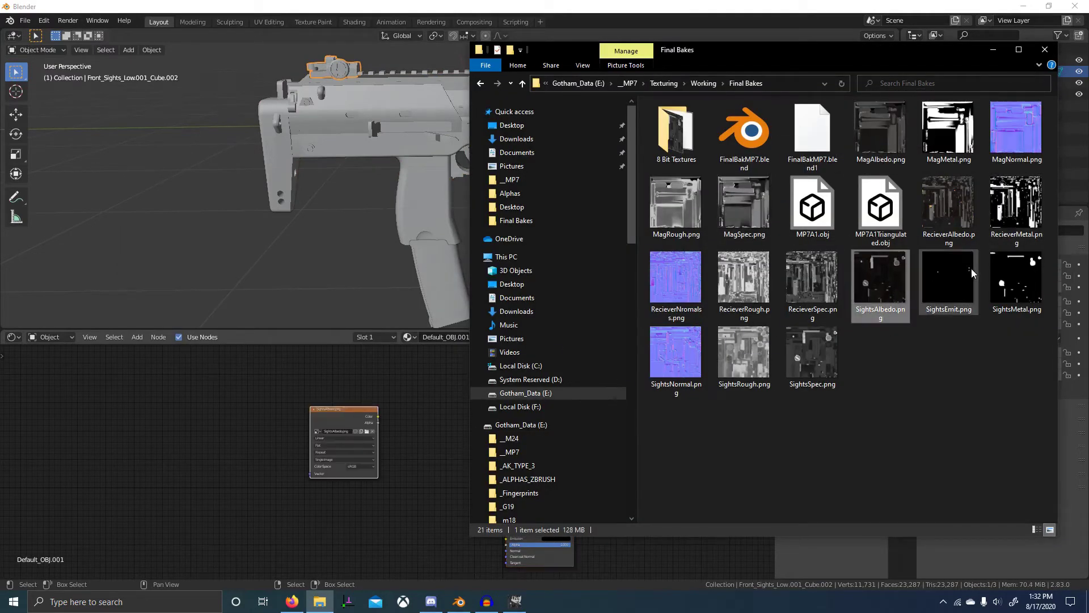
pyautogui.moveTo(948, 281); pyautogui.dragTo(241, 419)
pyautogui.moveTo(997, 291); pyautogui.dragTo(263, 512)
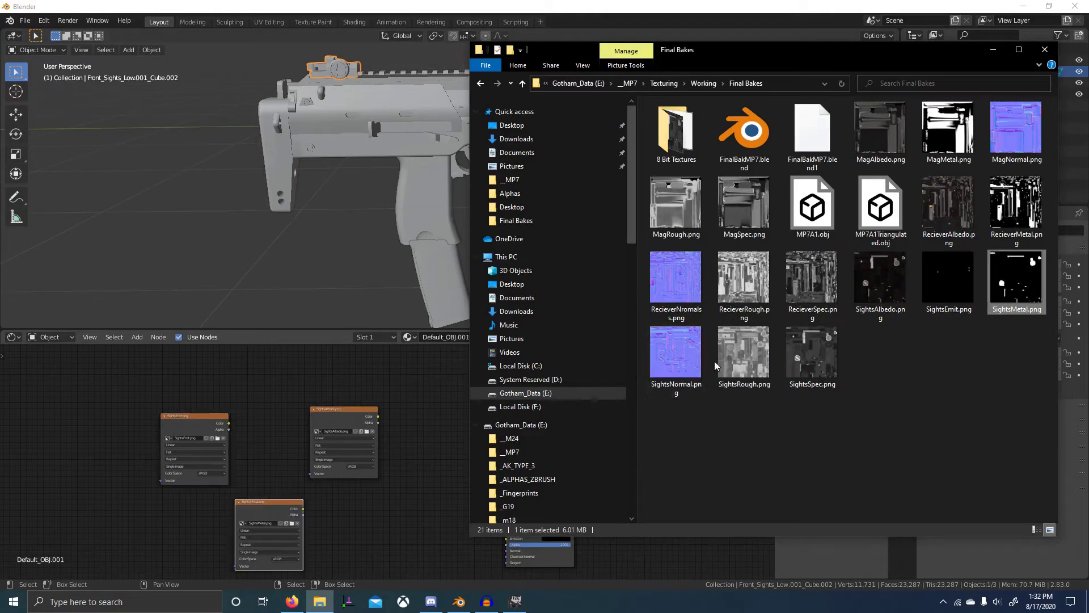
pyautogui.moveTo(675, 352); pyautogui.dragTo(147, 499)
pyautogui.moveTo(743, 351); pyautogui.dragTo(372, 535)
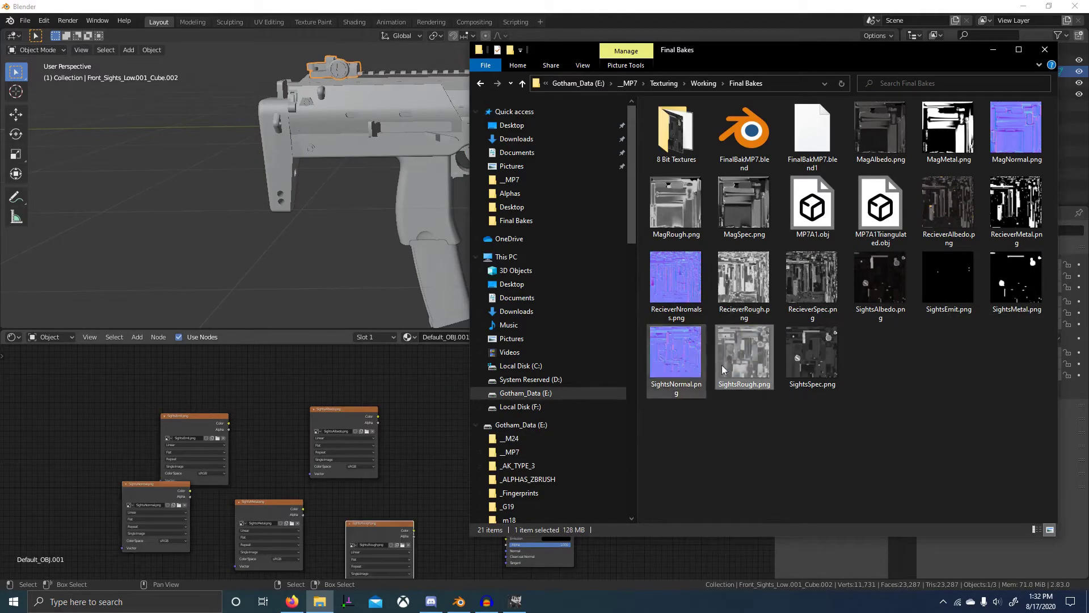
pyautogui.moveTo(826, 349); pyautogui.dragTo(401, 491)
# Step: Set the color space of the SightsNormal.png, SightsMetal.png, SightsRough.png and SightsSpec.png nodes to Non-Color
pyautogui.middleClick(172, 558)
pyautogui.scroll(6, 173, 558)
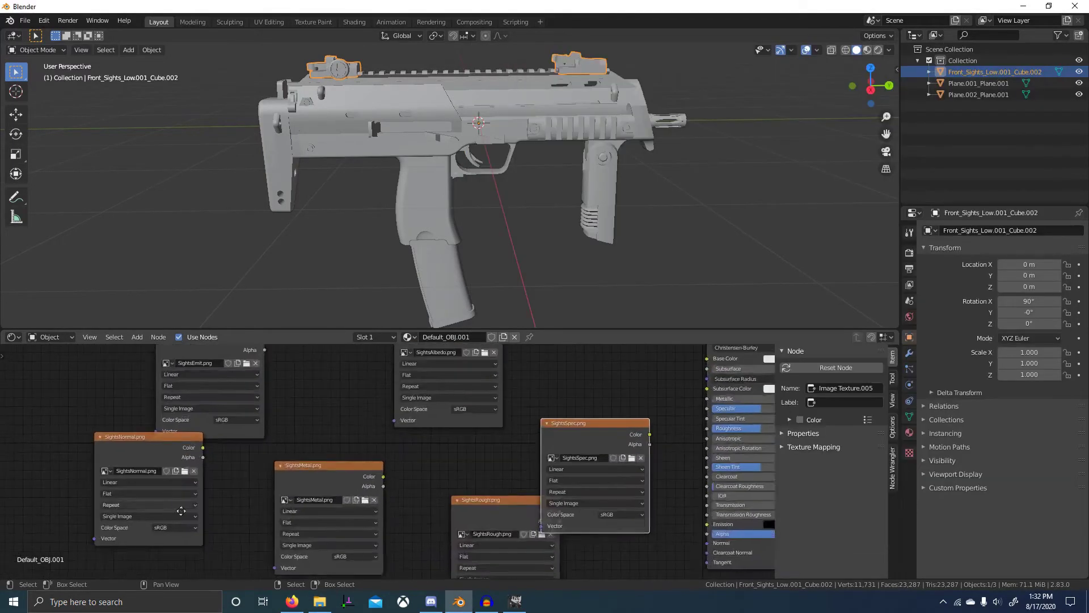
pyautogui.moveTo(185, 503); pyautogui.dragTo(282, 512, button='middle')
pyautogui.moveTo(332, 394); pyautogui.dragTo(335, 428, button='middle')
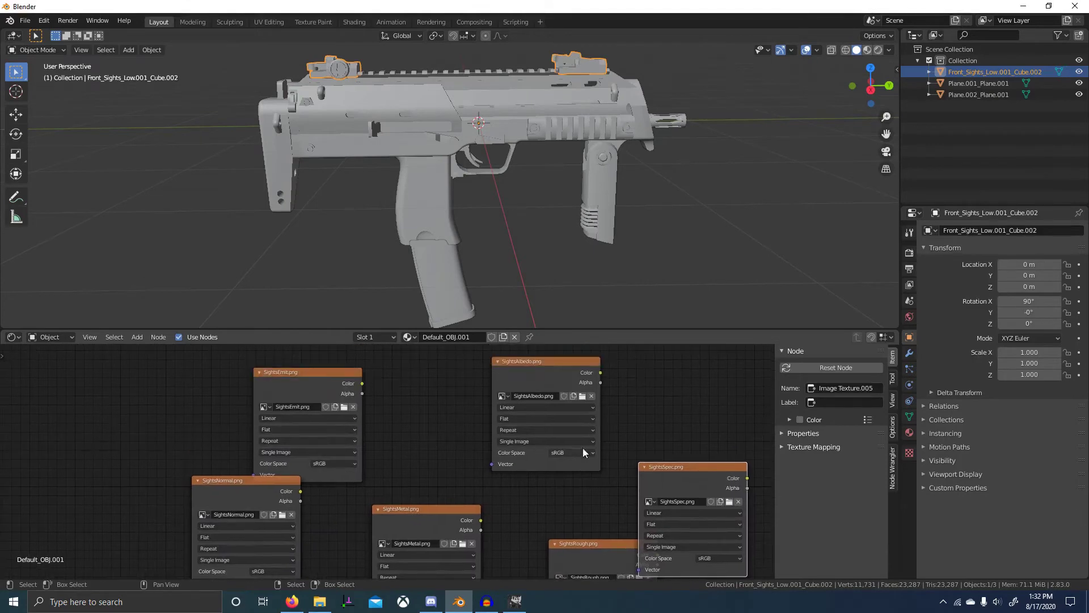
pyautogui.moveTo(330, 505); pyautogui.dragTo(371, 414, button='middle')
pyautogui.click(311, 482)
pyautogui.click(312, 520)
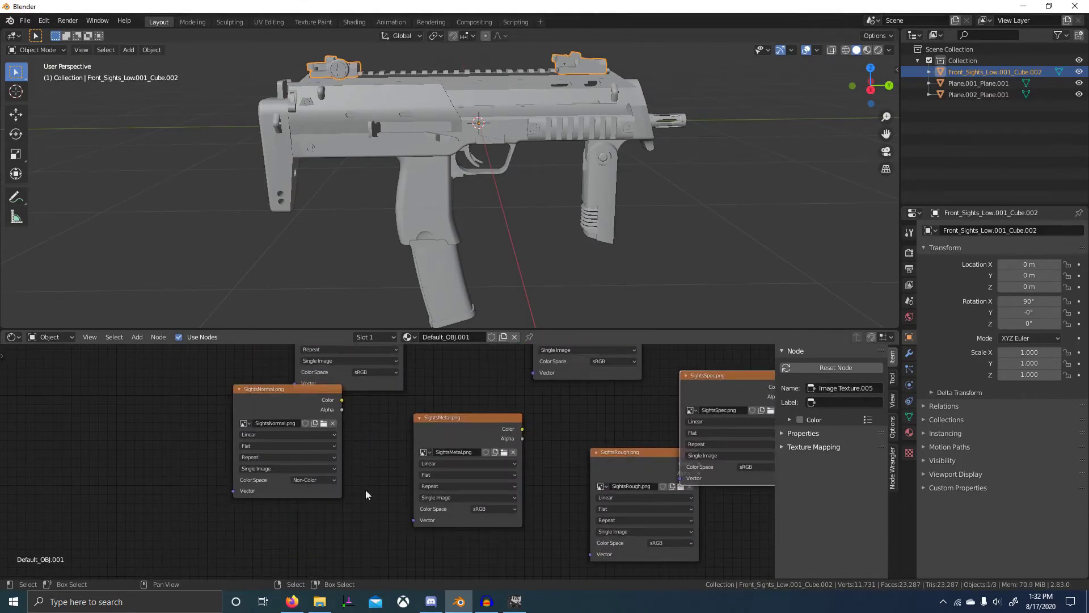
pyautogui.click(483, 511)
pyautogui.click(483, 469)
pyautogui.click(681, 544)
pyautogui.click(683, 504)
pyautogui.moveTo(710, 520); pyautogui.dragTo(504, 540, button='middle')
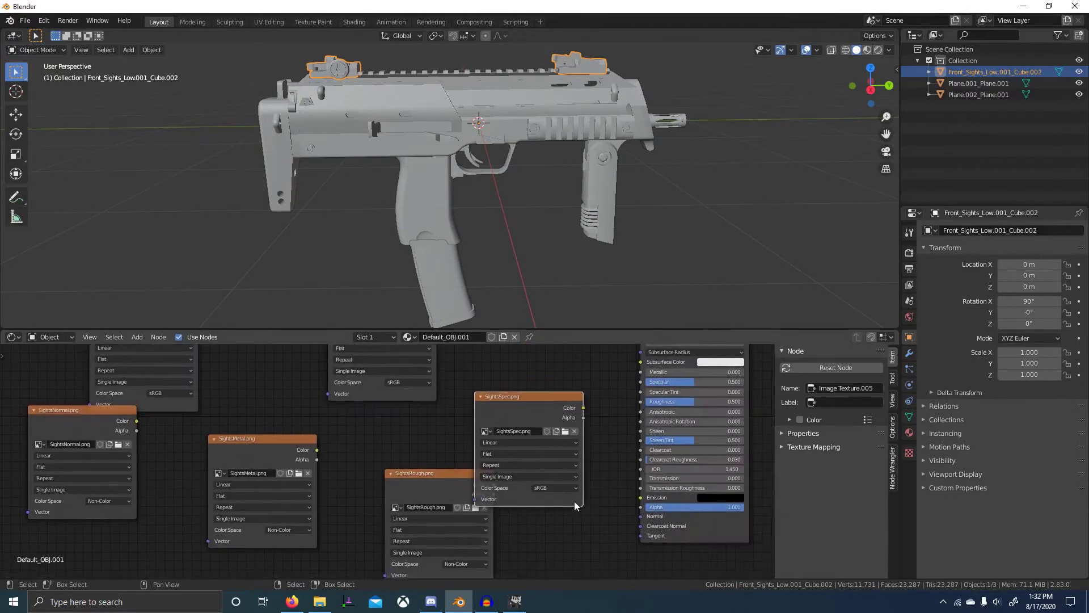
pyautogui.click(557, 489)
pyautogui.click(546, 527)
# Step: Connect SightsAlbedo.png to the Principled BSDF's Base Color input, then collapse and reposition the texture node
pyautogui.moveTo(544, 414); pyautogui.dragTo(474, 489, button='middle')
pyautogui.moveTo(367, 378); pyautogui.dragTo(571, 407)
pyautogui.press('h')
pyautogui.press('g')
pyautogui.click(584, 446)
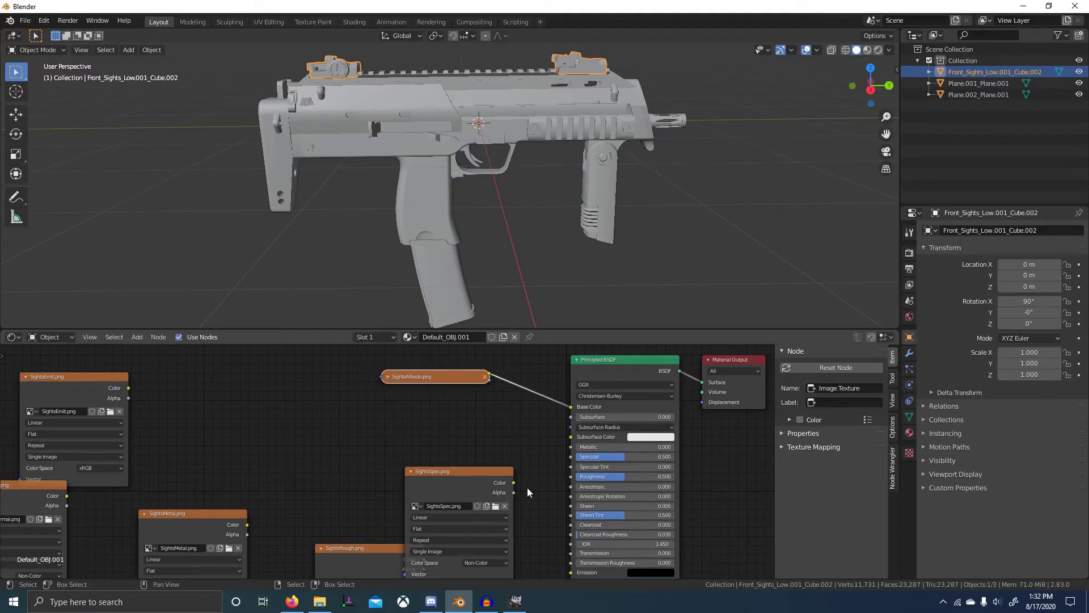
# Step: Connect SightsSpec.png to the Principled BSDF's Specular input and collapse it, and move the SightsEmit.png node closer to the shader
pyautogui.moveTo(514, 482); pyautogui.dragTo(573, 457)
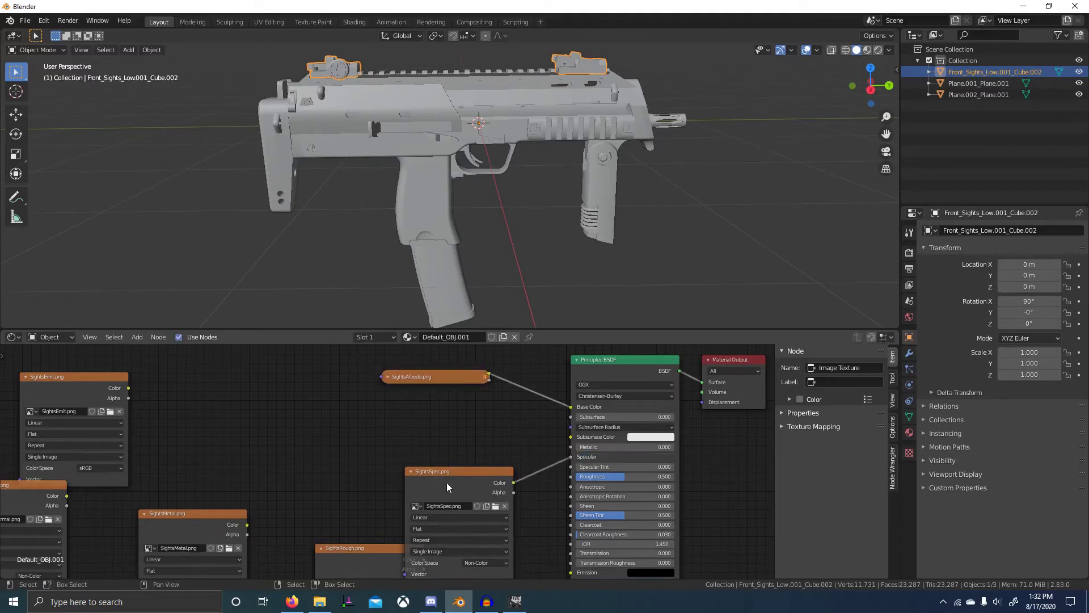
pyautogui.click(449, 472)
pyautogui.moveTo(448, 472); pyautogui.dragTo(411, 467)
pyautogui.press('h')
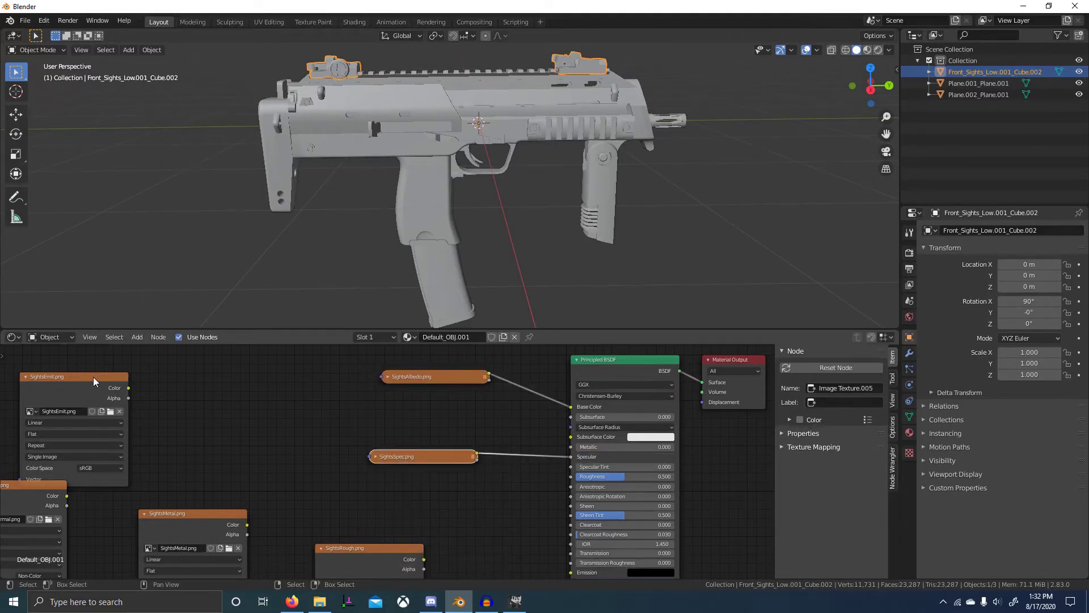
pyautogui.moveTo(94, 377); pyautogui.dragTo(308, 408)
# Step: Open the 8 Bit Textures folder inside Final Bakes in File Explorer and return to Blender's node editor
pyautogui.hotkey('alt', 'Tab')
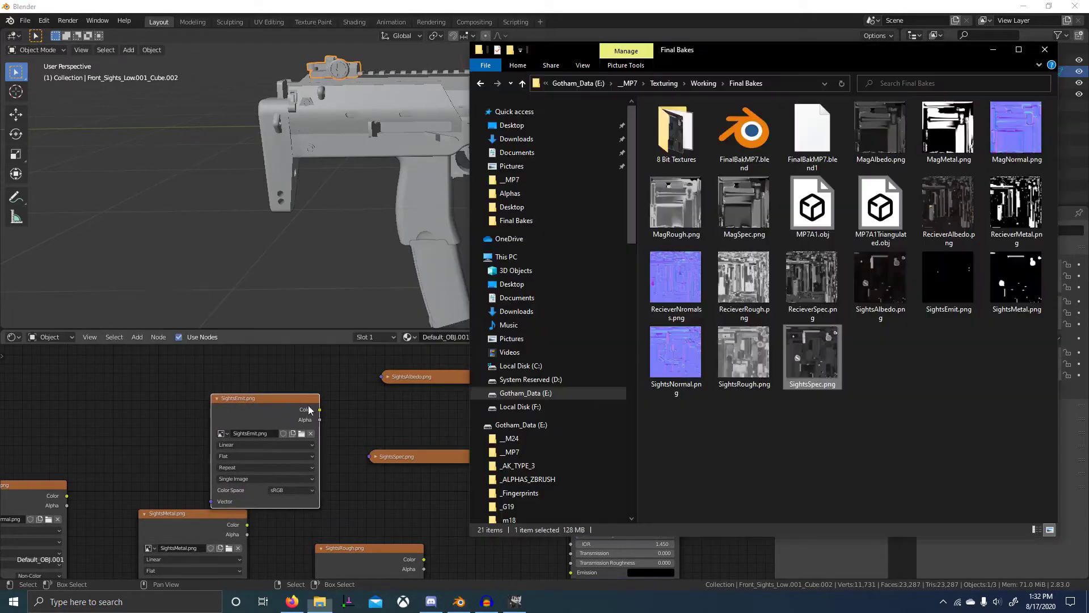
pyautogui.click(679, 143)
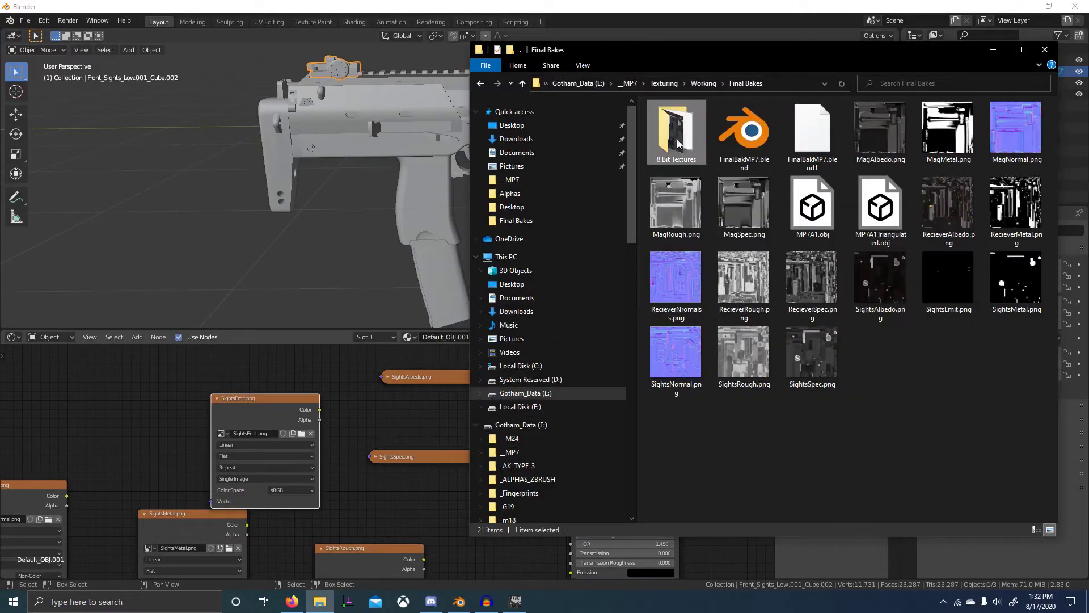
pyautogui.doubleClick(678, 143)
pyautogui.scroll(-3, 353, 440)
pyautogui.click(352, 440)
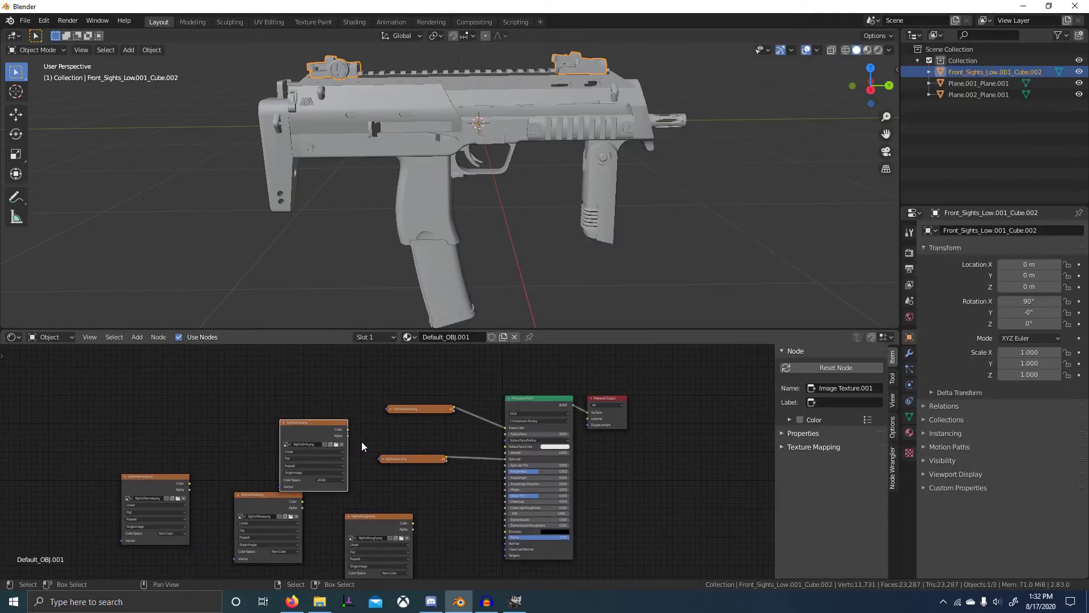
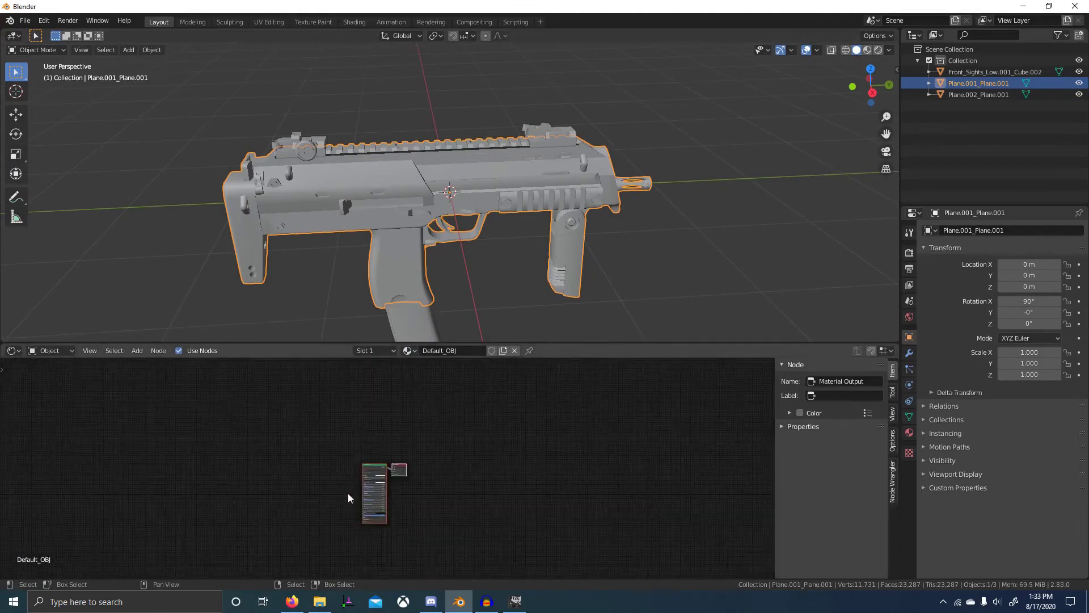
# Step: Switch to File Explorer and filter the 8 Bit Textures folder to *.tga files
pyautogui.scroll(5, 451, 433)
pyautogui.hotkey('alt', 'Tab')
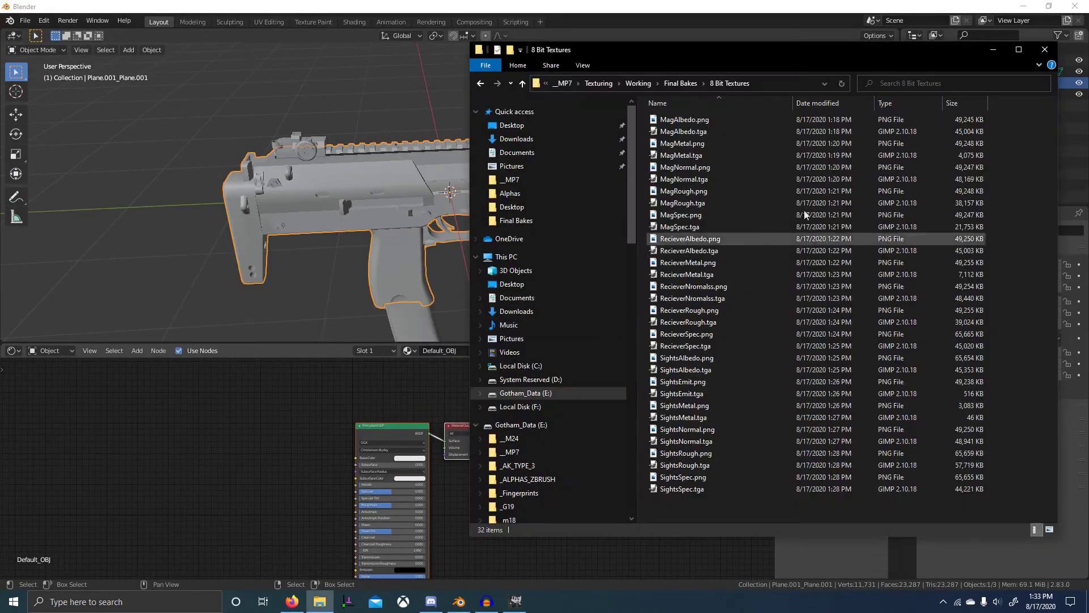
pyautogui.click(941, 83)
pyautogui.write('*.tga')
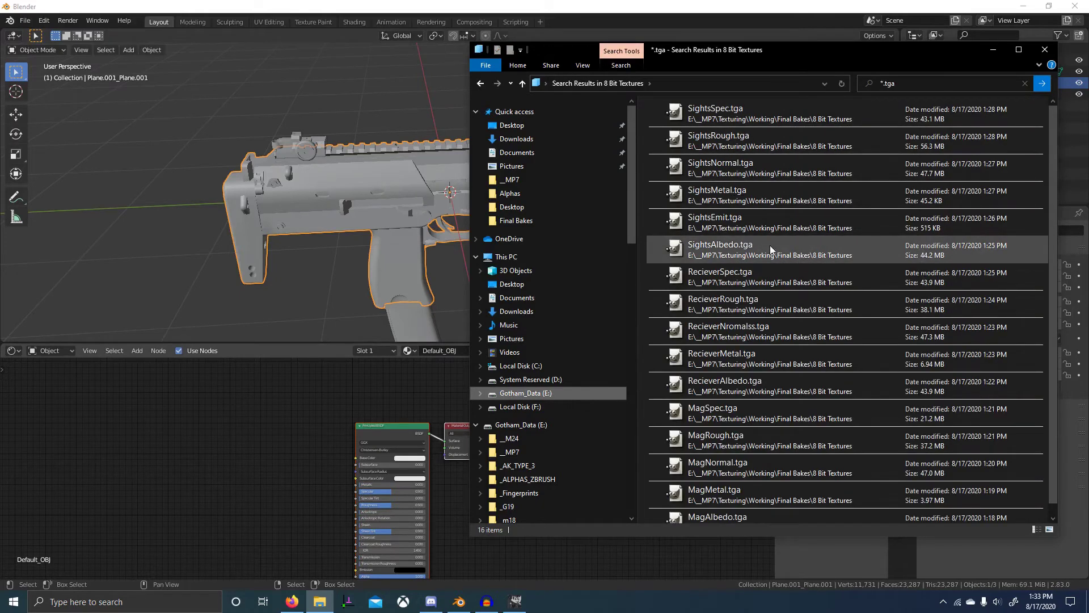
# Step: Add RecieverSpec.tga, RecieverRough.tga, RecieverNromalss.tga, RecieverMetal.tga and RecieverAlbedo.tga as image texture nodes in the receiver's Default_OBJ material
pyautogui.moveTo(770, 245); pyautogui.dragTo(729, 278)
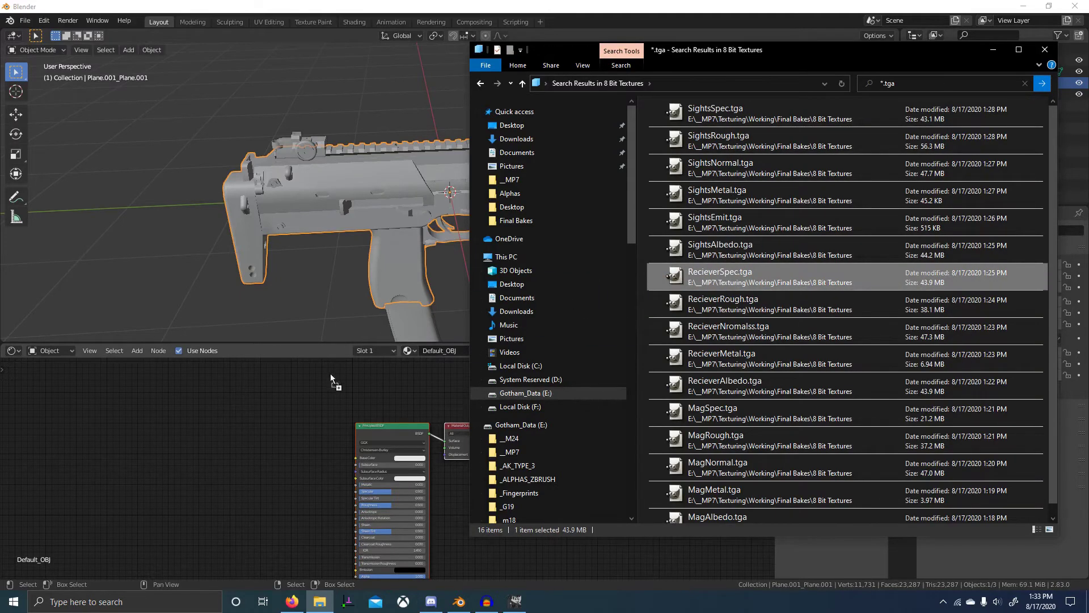
pyautogui.moveTo(330, 373); pyautogui.dragTo(330, 374)
pyautogui.moveTo(708, 314); pyautogui.dragTo(254, 447)
pyautogui.moveTo(731, 335); pyautogui.dragTo(129, 404)
pyautogui.moveTo(765, 359); pyautogui.dragTo(262, 525)
pyautogui.moveTo(732, 386); pyautogui.dragTo(133, 511)
pyautogui.click(381, 392)
pyautogui.scroll(4, 386, 389)
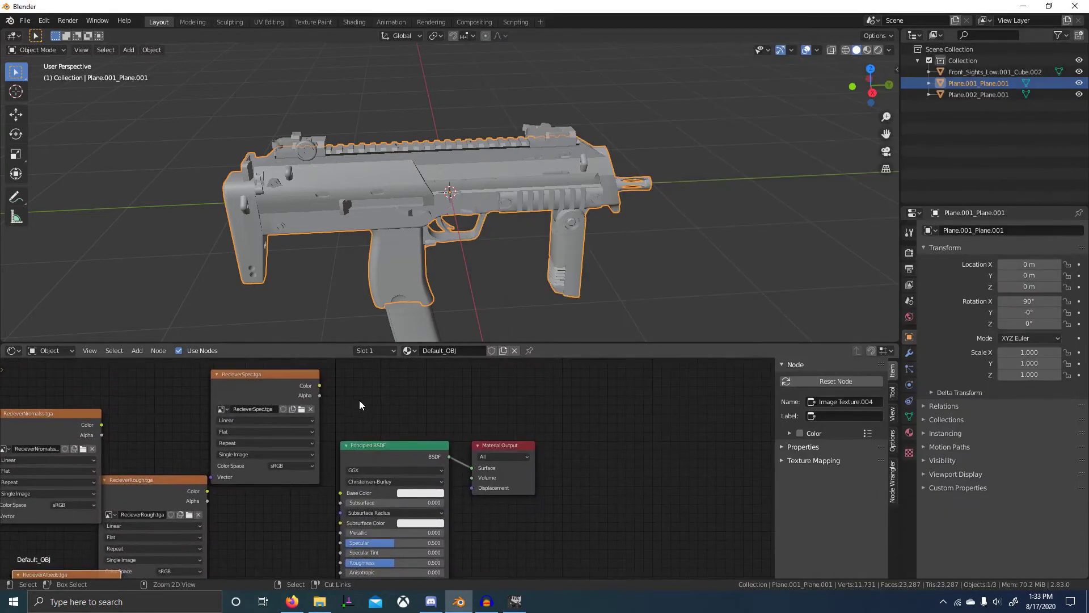
# Step: Maximize the node editor and set the color space of RecieverSpec, RecieverRough, RecieverNromalss and RecieverMetal to Non-Color
pyautogui.hotkey('ctrl', 'space')
pyautogui.click(396, 209)
pyautogui.click(366, 307)
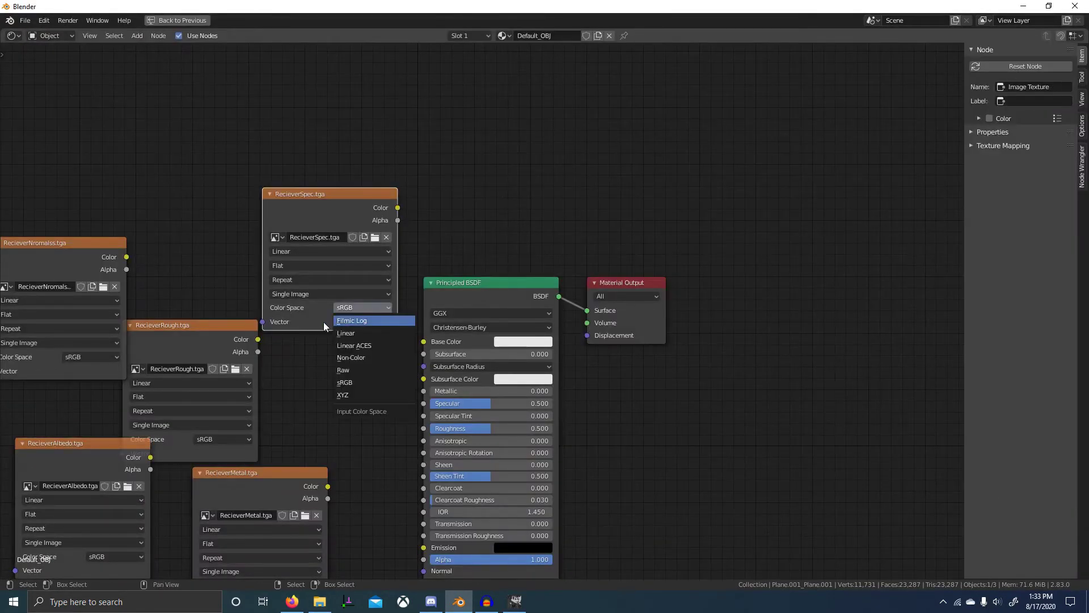
pyautogui.press('n')
pyautogui.click(407, 307)
pyautogui.click(411, 360)
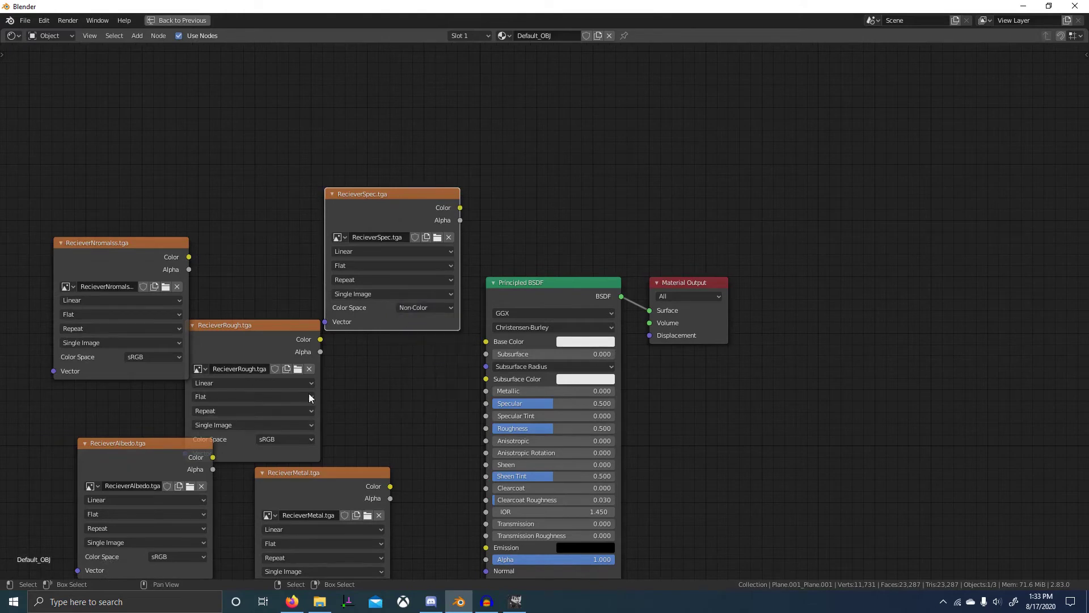
pyautogui.click(290, 437)
pyautogui.click(288, 438)
pyautogui.click(283, 491)
pyautogui.moveTo(258, 387); pyautogui.dragTo(315, 323, button='middle')
pyautogui.click(418, 522)
pyautogui.click(417, 448)
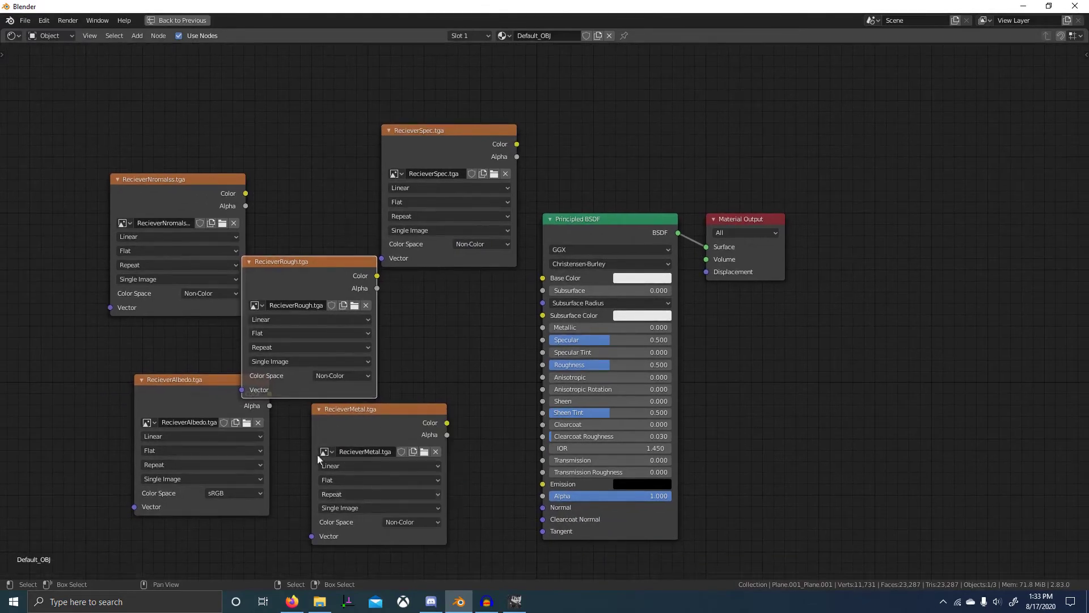
# Step: Connect RecieverAlbedo.tga's Alpha output to the Principled BSDF's Alpha input, then collapse the albedo node and move it closer to the shader
pyautogui.click(266, 401)
pyautogui.moveTo(271, 397); pyautogui.dragTo(438, 359)
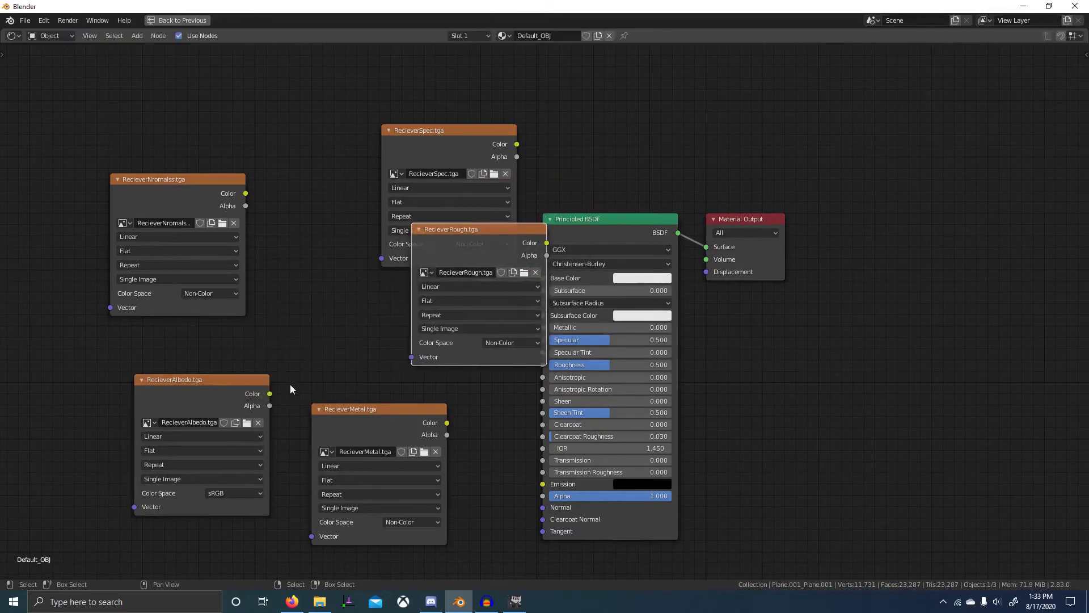
pyautogui.moveTo(269, 405); pyautogui.dragTo(543, 495)
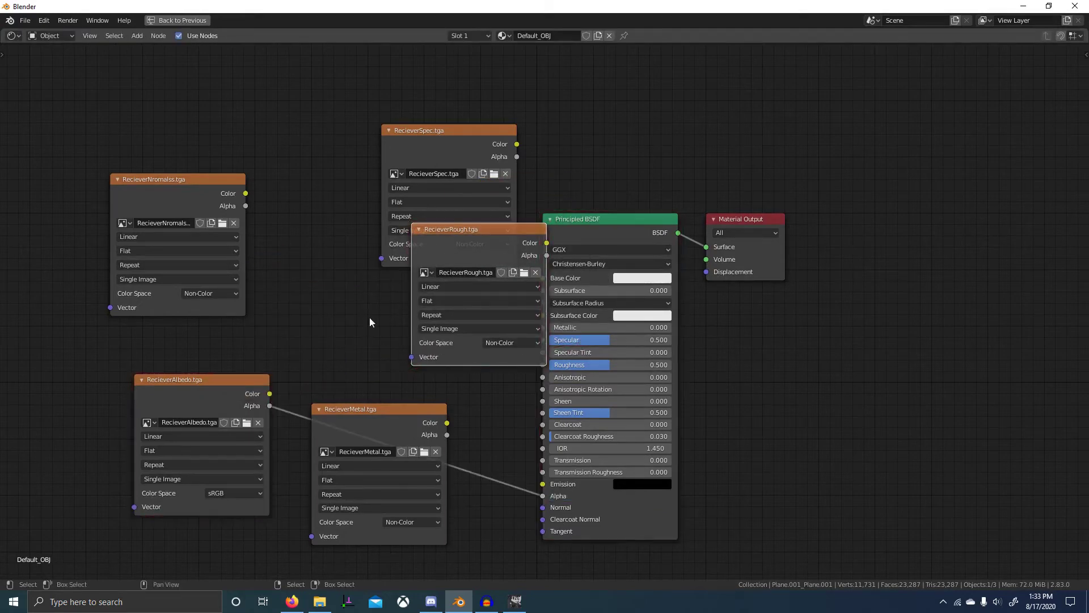
pyautogui.click(218, 406)
pyautogui.press('h')
pyautogui.moveTo(255, 381); pyautogui.dragTo(360, 367)
# Step: Connect RecieverMetal.tga to the Metallic input and collapse it, and connect RecieverSpec.tga to the Specular input
pyautogui.click(448, 428)
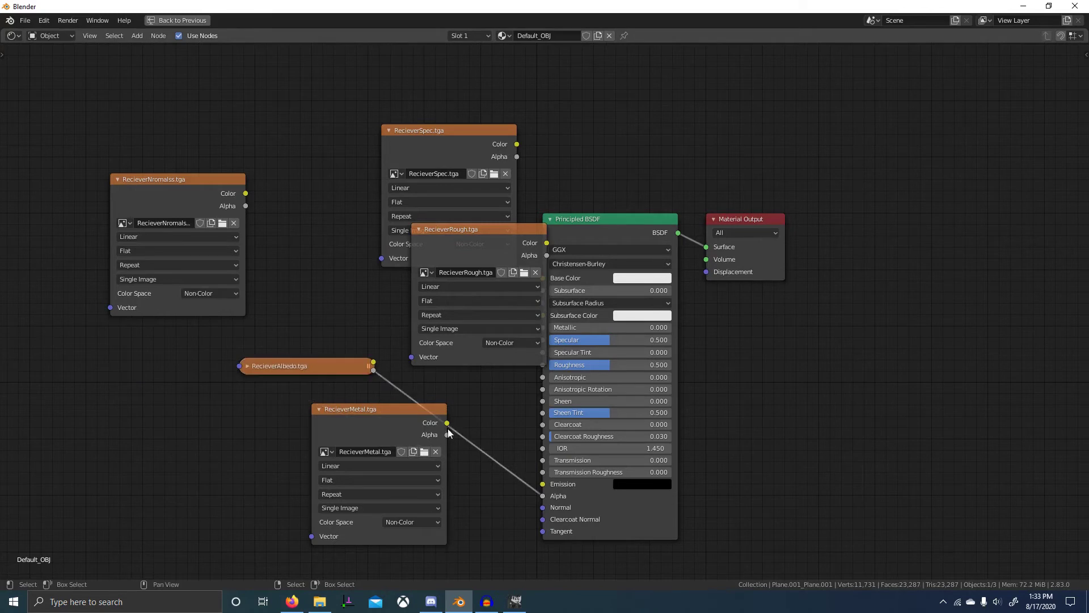
pyautogui.moveTo(448, 429); pyautogui.dragTo(565, 340)
pyautogui.rightClick(481, 302)
pyautogui.moveTo(458, 232); pyautogui.dragTo(321, 226)
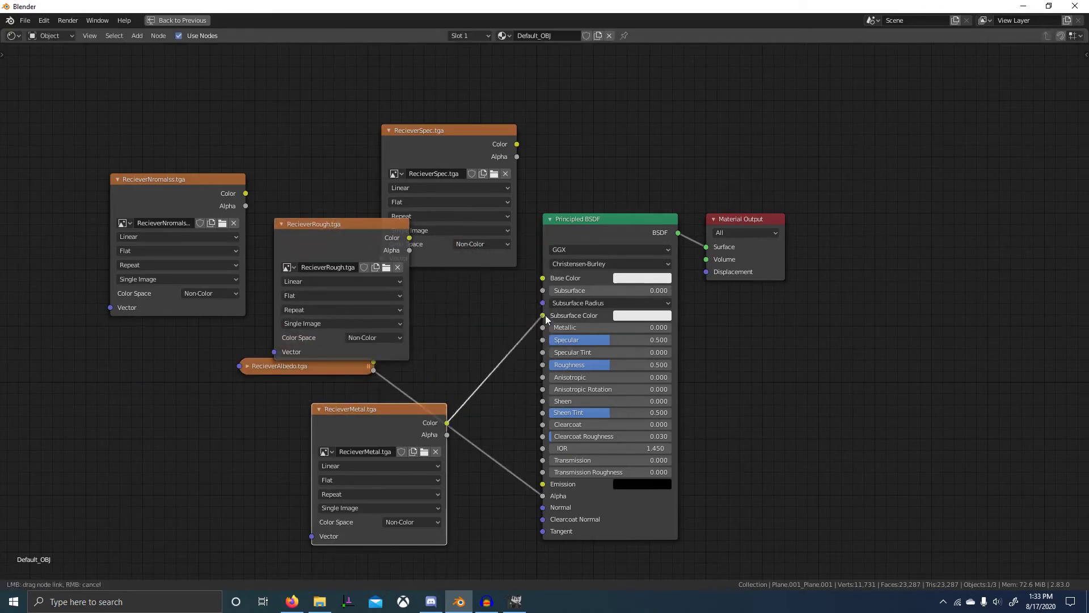
pyautogui.moveTo(546, 315); pyautogui.dragTo(547, 329)
pyautogui.press('h')
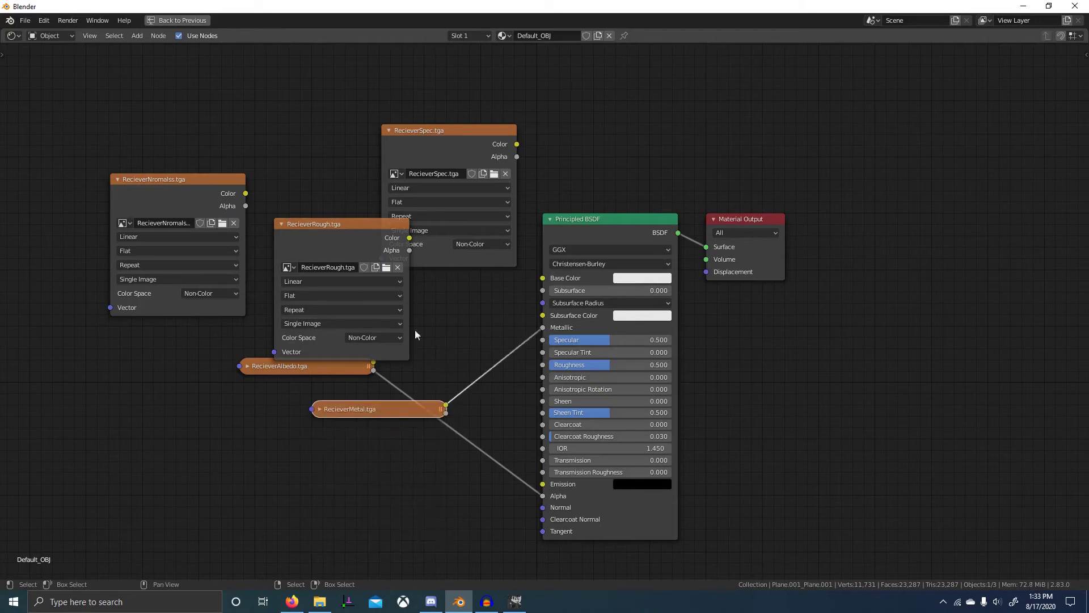
pyautogui.moveTo(510, 147); pyautogui.dragTo(546, 202)
pyautogui.moveTo(552, 347); pyautogui.dragTo(549, 341)
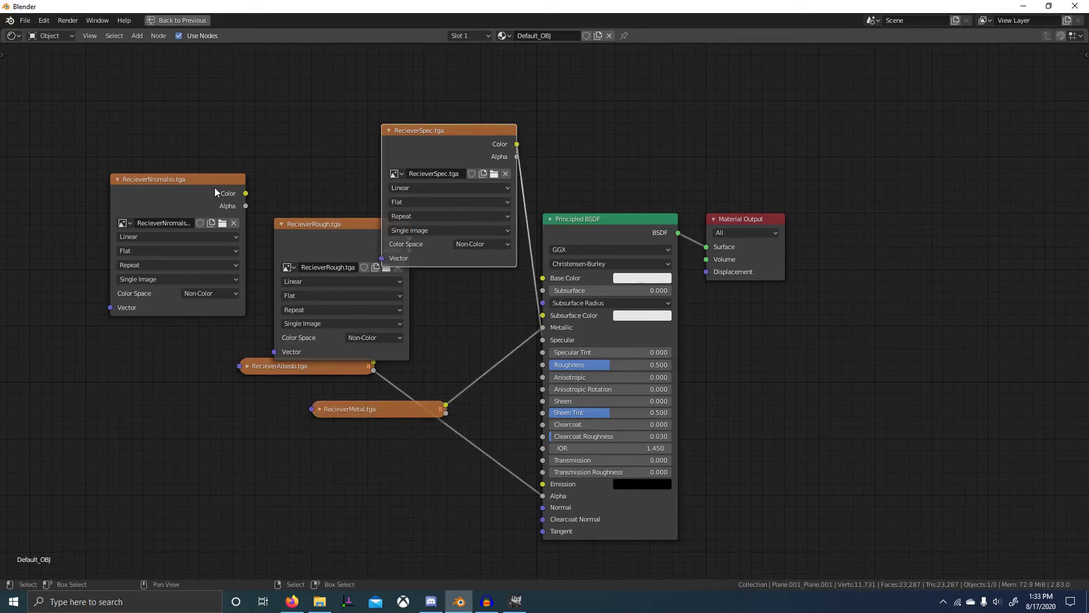
# Step: Add a Normal Map node linking RecieverNromalss.tga's Color to the shader's Normal input, and collapse the normal texture node
pyautogui.hotkey('shift', 'a')
pyautogui.click(342, 170)
pyautogui.write('norm')
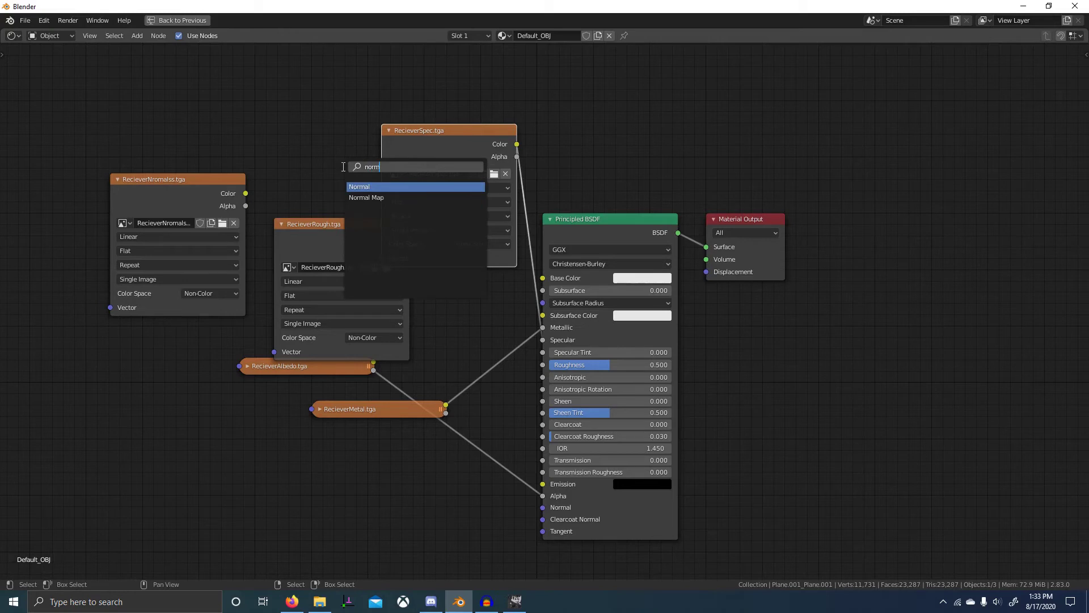
pyautogui.press('Down')
pyautogui.press('Return')
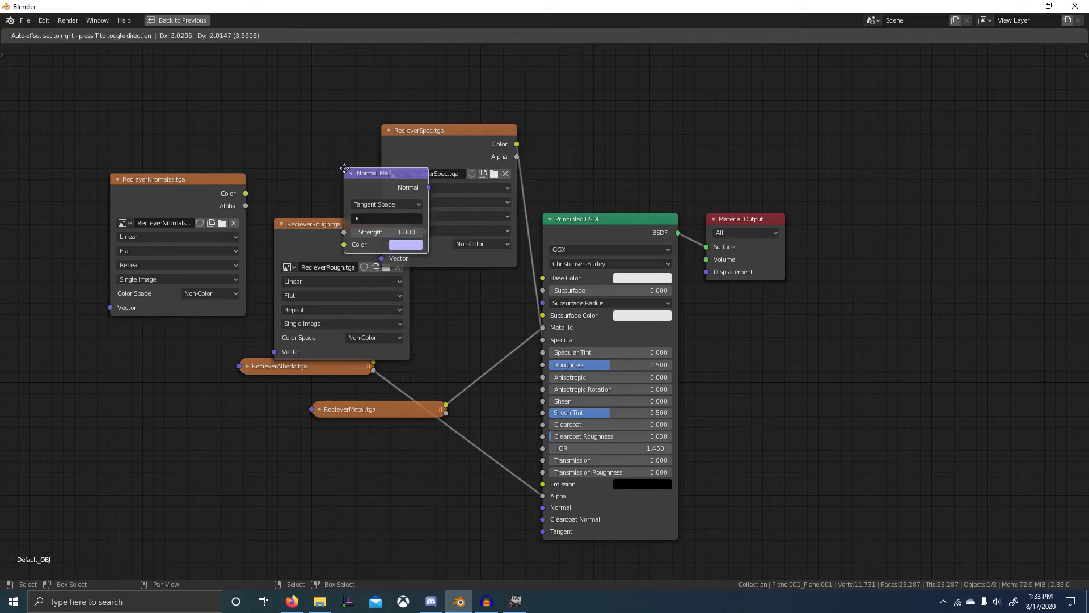
pyautogui.click(318, 424)
pyautogui.moveTo(245, 194); pyautogui.dragTo(313, 494)
pyautogui.moveTo(400, 439); pyautogui.dragTo(432, 485)
pyautogui.moveTo(209, 194); pyautogui.dragTo(255, 461)
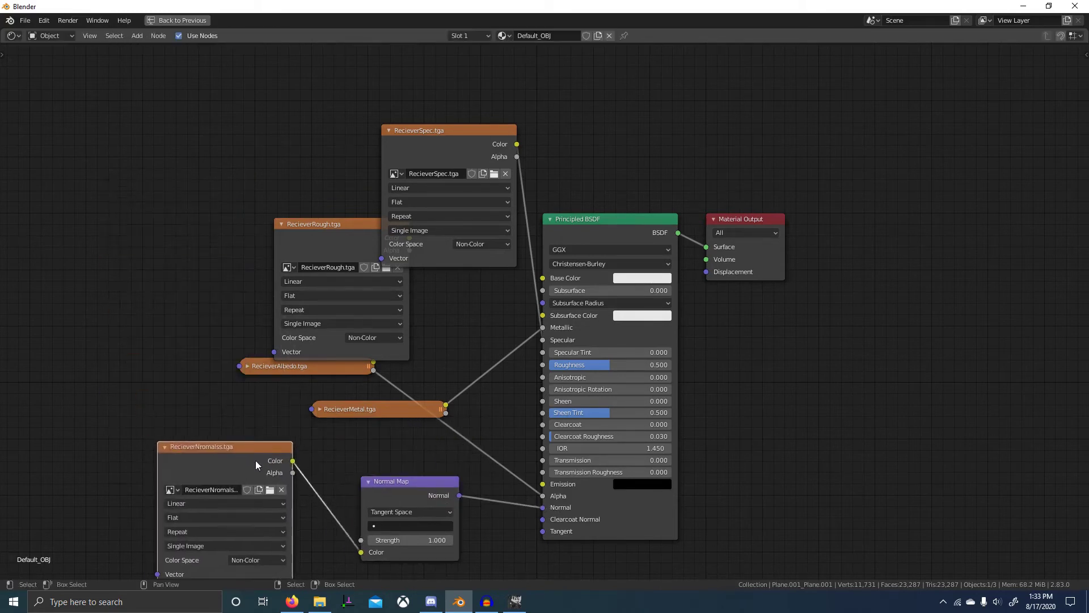
pyautogui.press('h')
# Step: Collapse the RecieverRough.tga and RecieverSpec.tga nodes and connect RecieverRough.tga to the Roughness input
pyautogui.click(326, 250)
pyautogui.press('h')
pyautogui.click(451, 149)
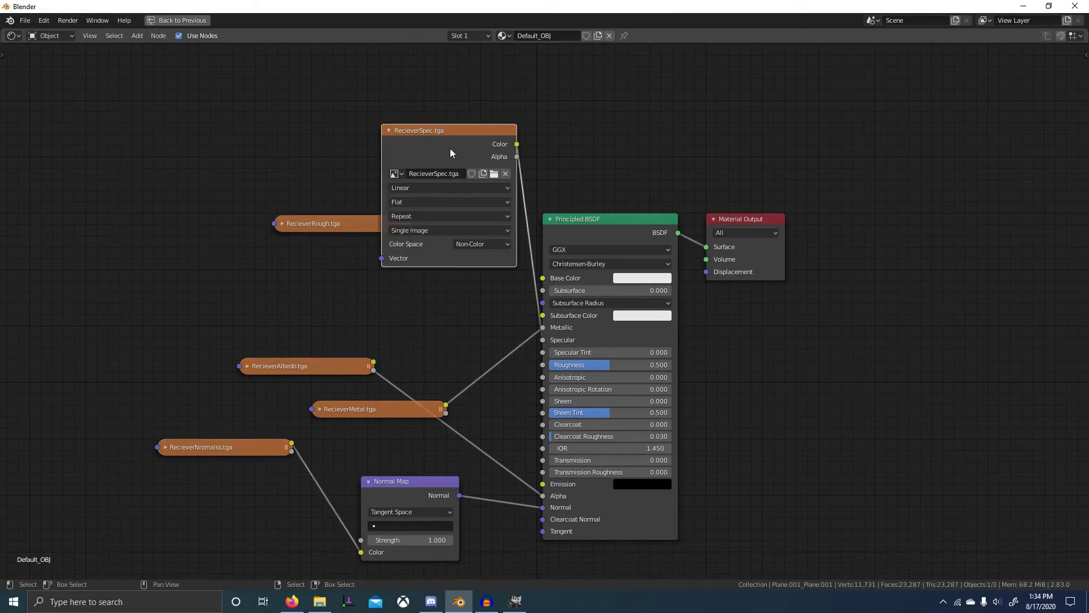
pyautogui.press('h')
pyautogui.moveTo(409, 220); pyautogui.dragTo(500, 295)
pyautogui.moveTo(545, 367); pyautogui.dragTo(543, 365)
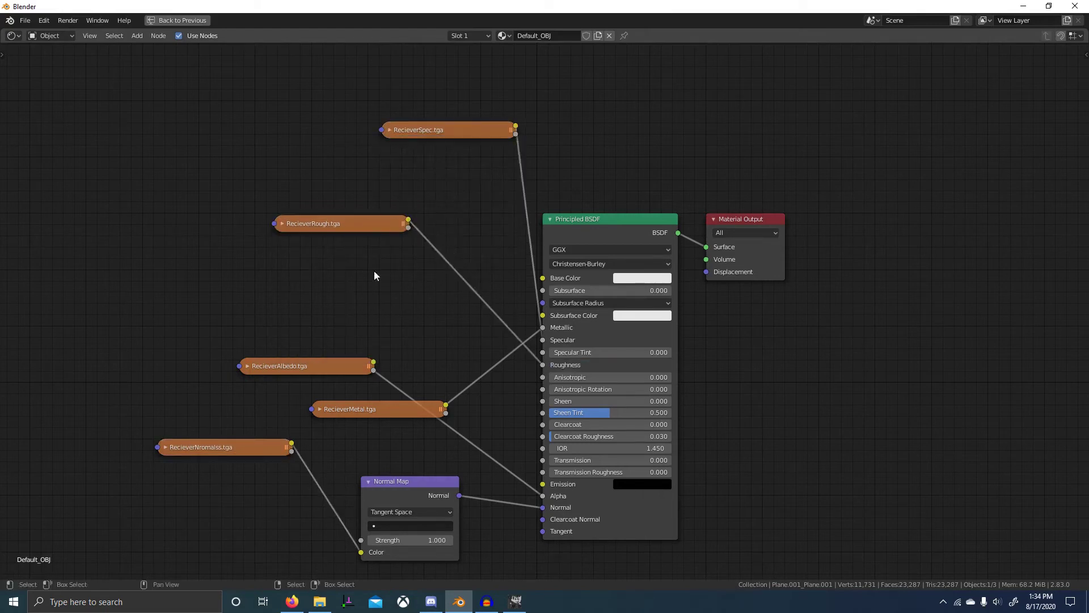
# Step: Rearrange the collapsed receiver nodes so RecieverMetal sits above RecieverSpec, with RecieverRough beneath them
pyautogui.moveTo(348, 403); pyautogui.dragTo(328, 188)
pyautogui.keyDown('shift'); pyautogui.click(345, 229); pyautogui.keyUp('shift')
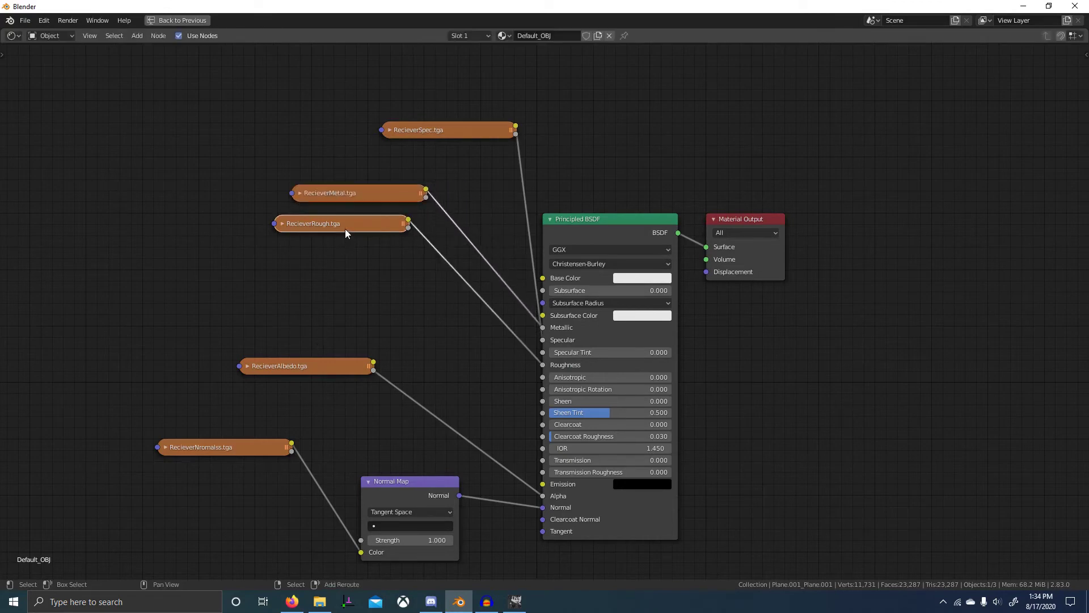
pyautogui.moveTo(345, 229); pyautogui.dragTo(332, 323)
pyautogui.moveTo(373, 294); pyautogui.dragTo(411, 201)
pyautogui.moveTo(457, 129); pyautogui.dragTo(353, 268)
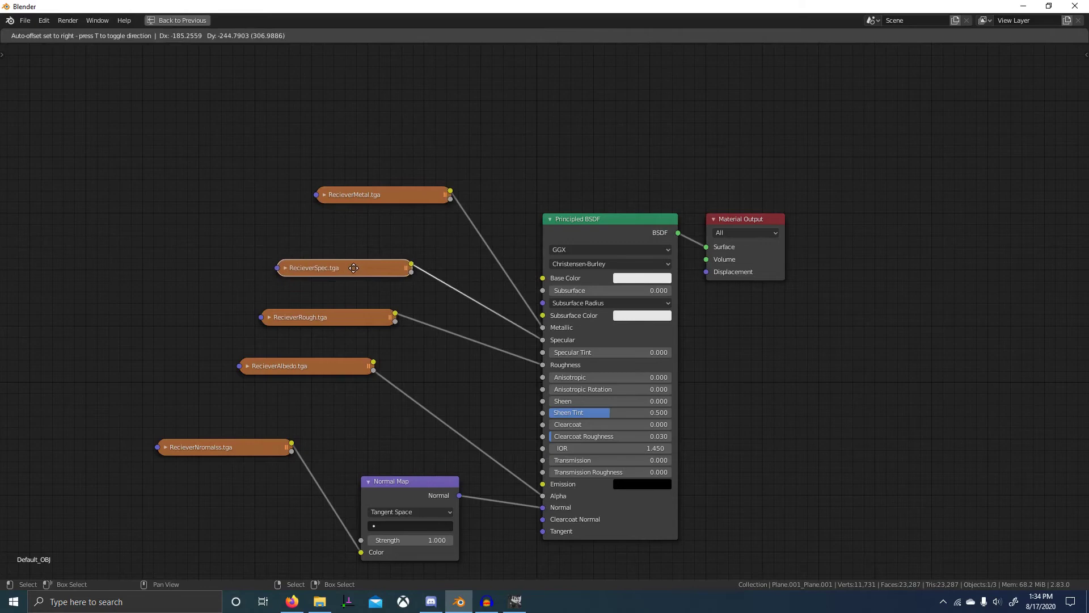
pyautogui.click(347, 319)
pyautogui.click(286, 393)
pyautogui.click(259, 450)
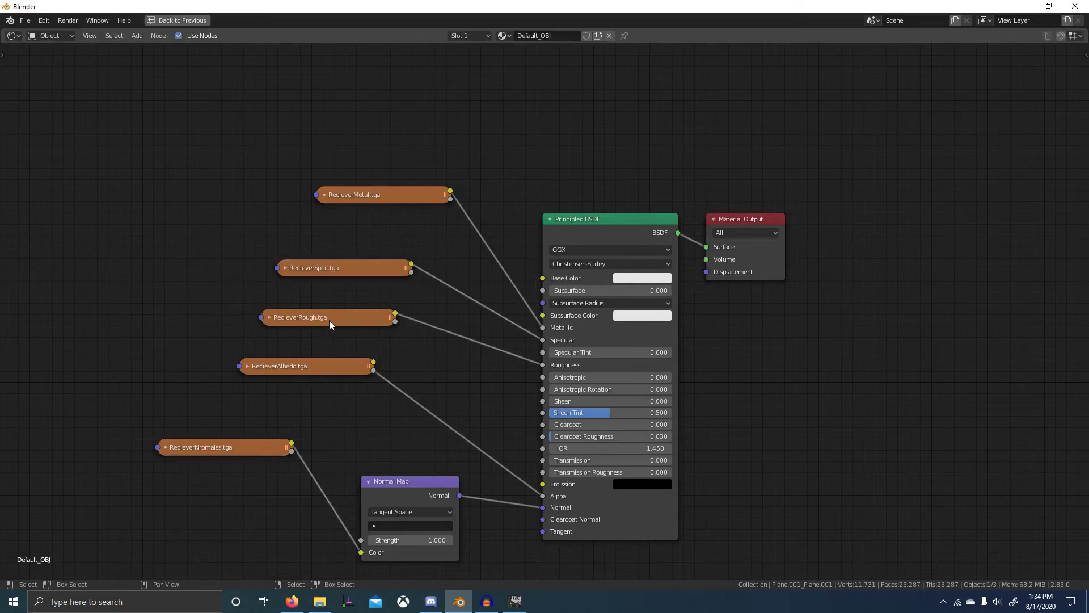
pyautogui.click(385, 272)
# Step: Connect RecieverAlbedo.tga's Color to Base Color, cut its link to Alpha, and move the node above RecieverMetal.tga
pyautogui.moveTo(376, 364); pyautogui.dragTo(467, 354)
pyautogui.moveTo(563, 291); pyautogui.dragTo(546, 279)
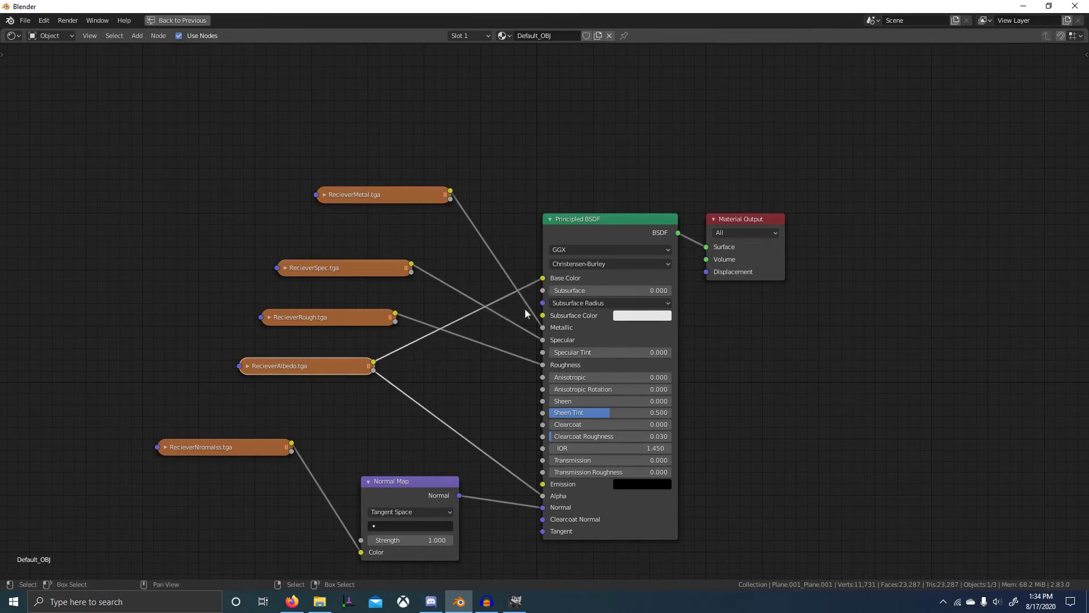
pyautogui.keyDown('ctrl'); pyautogui.moveTo(463, 386); pyautogui.dragTo(390, 466, button='right'); pyautogui.keyUp('ctrl')
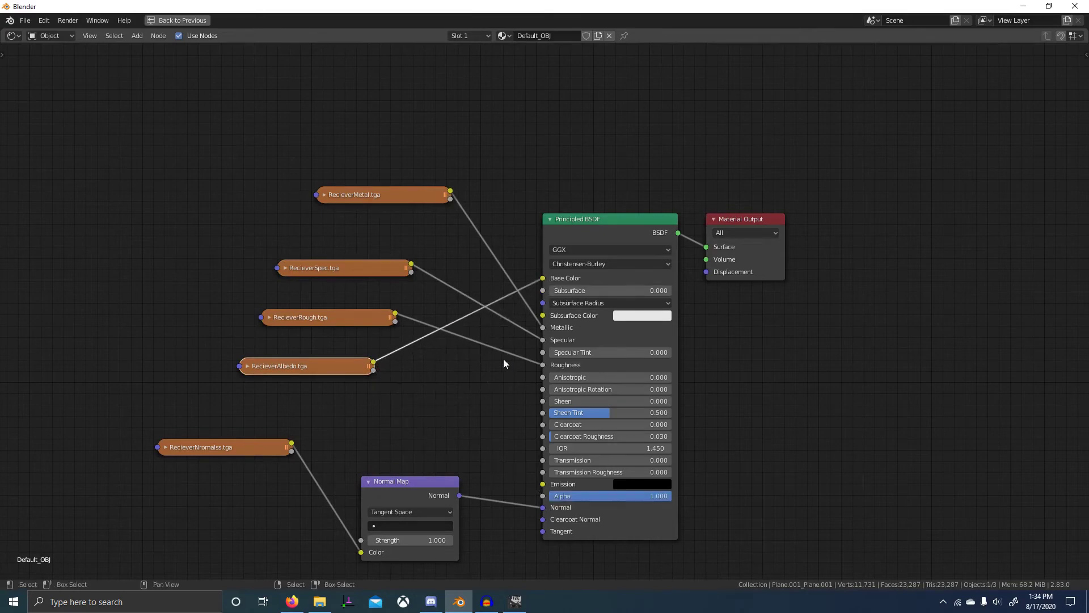
pyautogui.moveTo(342, 366); pyautogui.dragTo(421, 143)
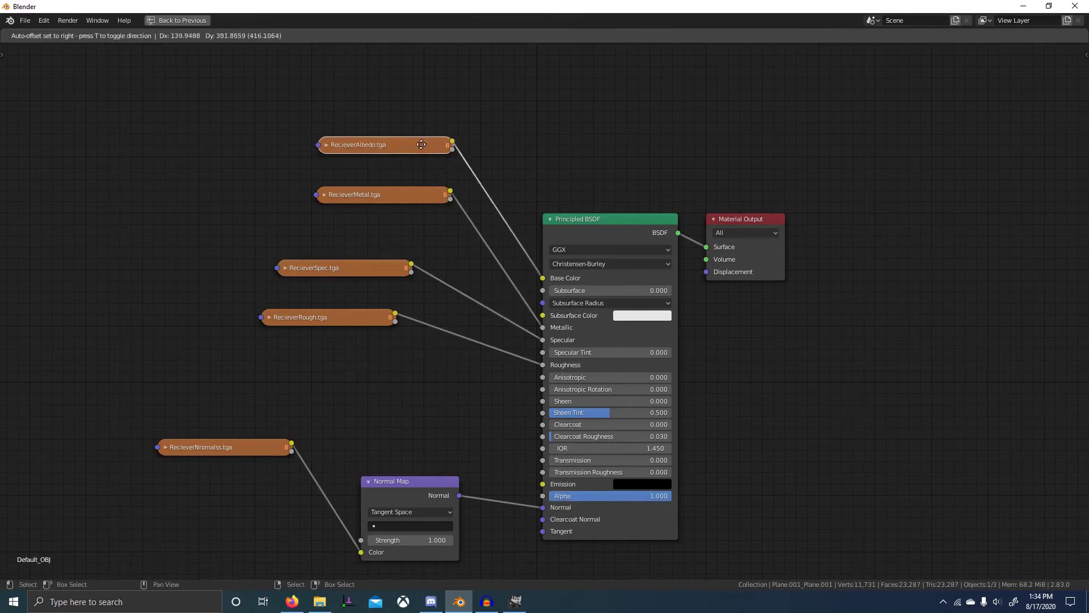
# Step: Move the albedo, metal, spec and rough nodes together beside the shader and restore the split editor layout
pyautogui.press('b')
pyautogui.moveTo(352, 151); pyautogui.dragTo(384, 386)
pyautogui.press('g')
pyautogui.click(386, 471)
pyautogui.hotkey('ctrl', 'space')
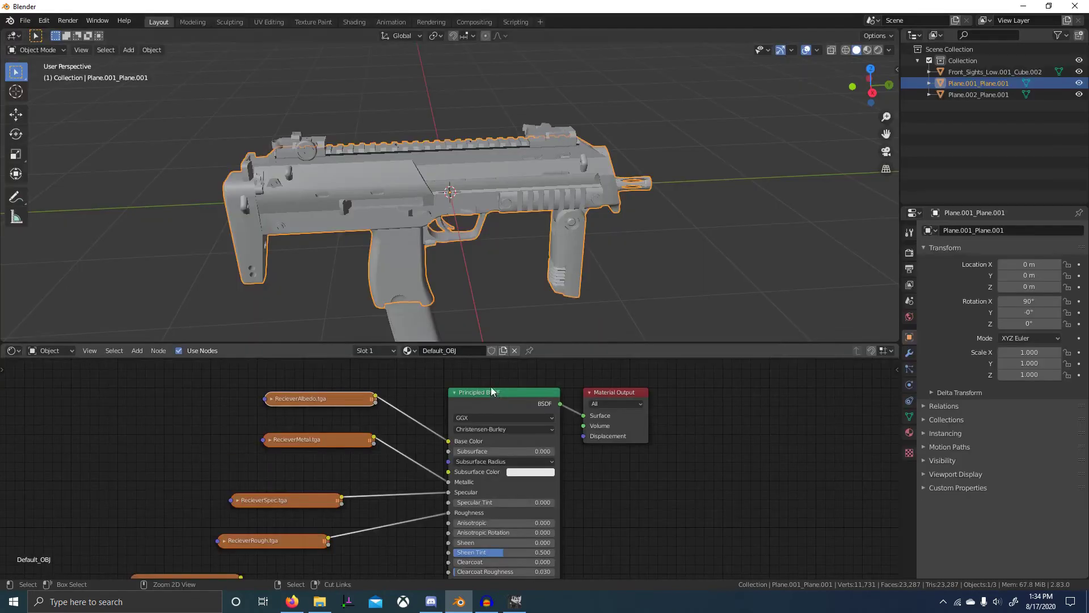
# Step: Select the sights and add SightsSpec, SightsRough, SightsNormal, SightsMetal, SightsEmit and SightsAlbedo TGA files as image texture nodes in Default_OBJ.001
pyautogui.click(314, 150)
pyautogui.scroll(-2, 428, 431)
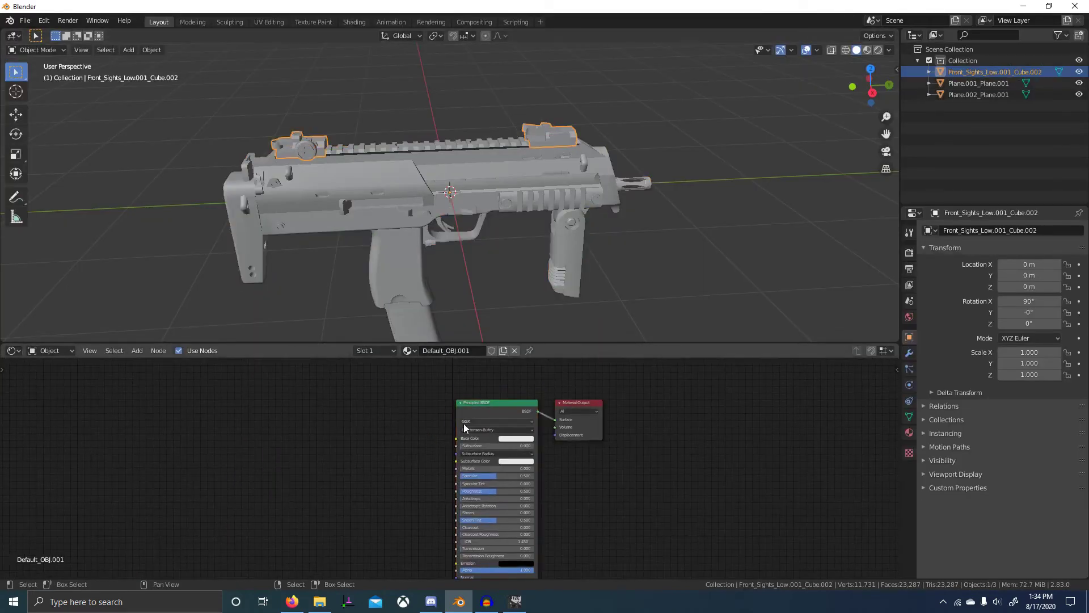
pyautogui.hotkey('alt', 'Tab')
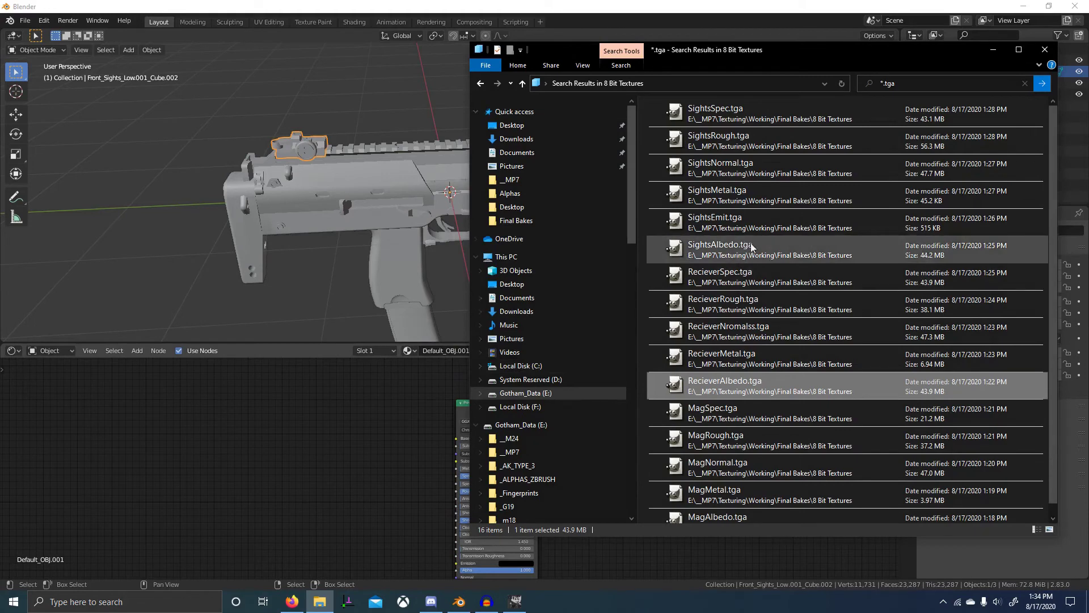
pyautogui.moveTo(726, 117); pyautogui.dragTo(265, 425)
pyautogui.moveTo(719, 137); pyautogui.dragTo(167, 385)
pyautogui.click(733, 166)
pyautogui.moveTo(733, 166); pyautogui.dragTo(8, 436)
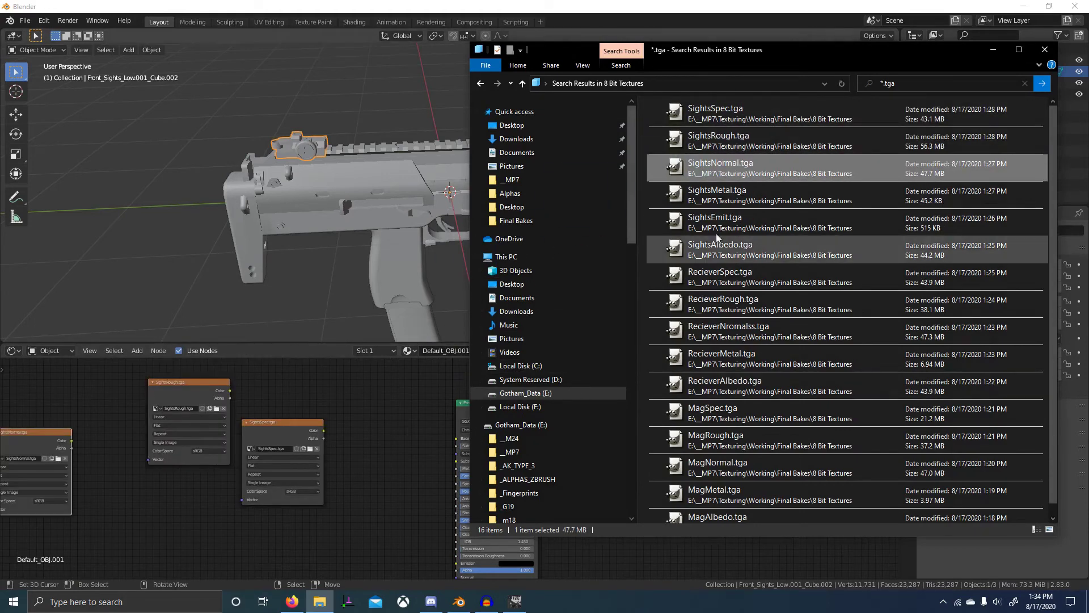
pyautogui.moveTo(718, 193); pyautogui.dragTo(187, 503)
pyautogui.moveTo(716, 219); pyautogui.dragTo(309, 388)
pyautogui.click(729, 253)
pyautogui.moveTo(382, 473); pyautogui.dragTo(380, 473)
pyautogui.click(380, 473)
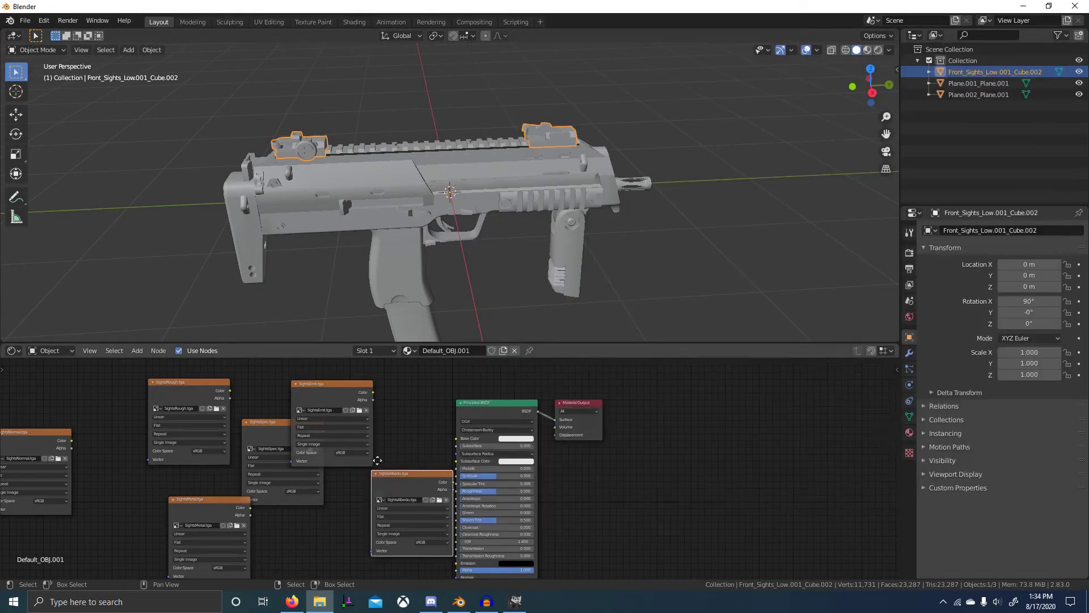
# Step: In the maximized node editor, connect SightsAlbedo.tga to Base Color, collapse it and move it above the other nodes
pyautogui.moveTo(473, 481); pyautogui.dragTo(480, 459, button='middle')
pyautogui.scroll(2, 482, 458)
pyautogui.hotkey('ctrl', 'space')
pyautogui.scroll(1, 498, 343)
pyautogui.scroll(1, 497, 347)
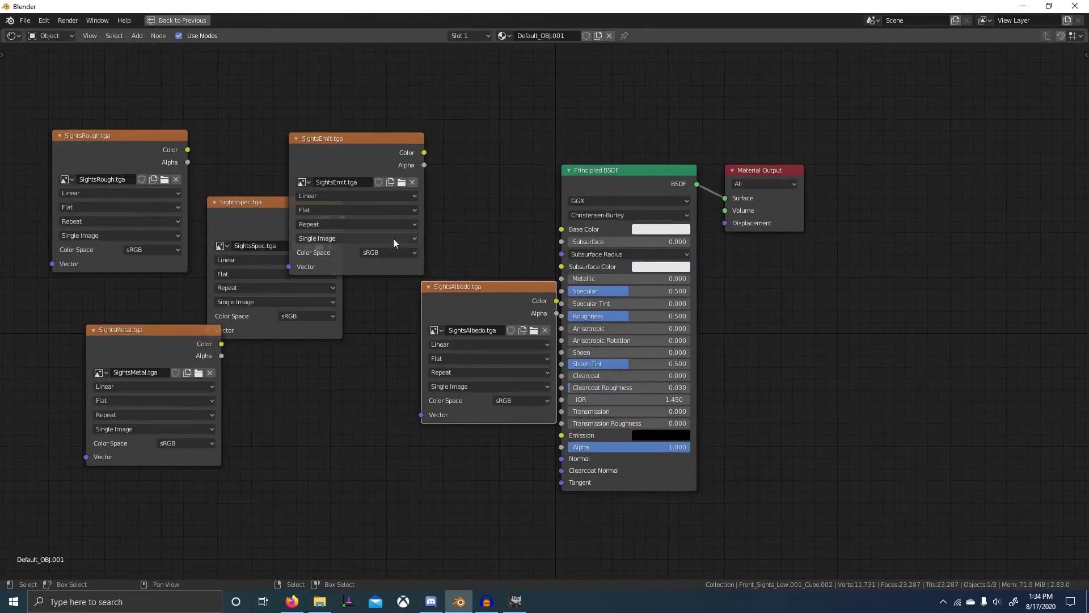
pyautogui.moveTo(372, 153); pyautogui.dragTo(443, 152)
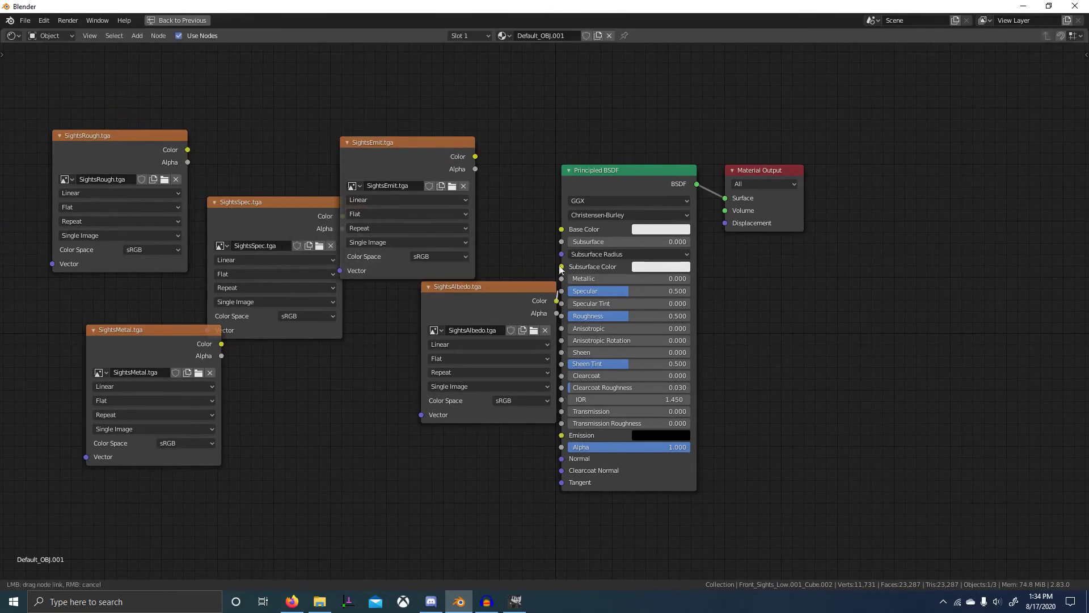
pyautogui.moveTo(557, 300); pyautogui.dragTo(557, 247)
pyautogui.press('h')
pyautogui.moveTo(518, 285); pyautogui.dragTo(448, 80)
# Step: Connect SightsEmit.tga to the shader's Emission input, collapse it and move it beside that input
pyautogui.moveTo(476, 157); pyautogui.dragTo(529, 196)
pyautogui.moveTo(552, 399); pyautogui.dragTo(562, 435)
pyautogui.press('h')
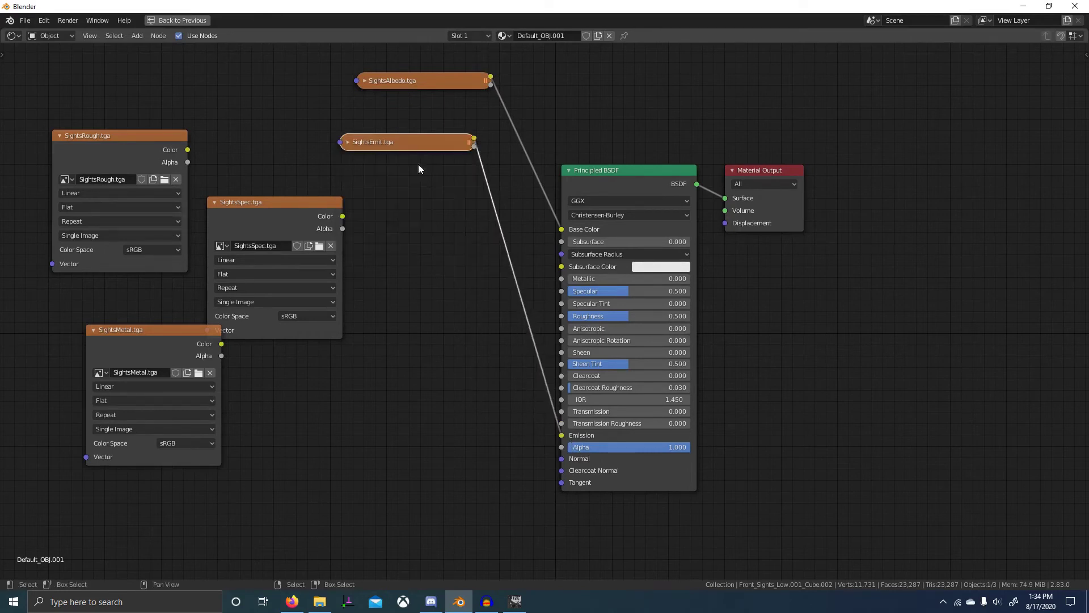
pyautogui.moveTo(418, 143); pyautogui.dragTo(467, 448)
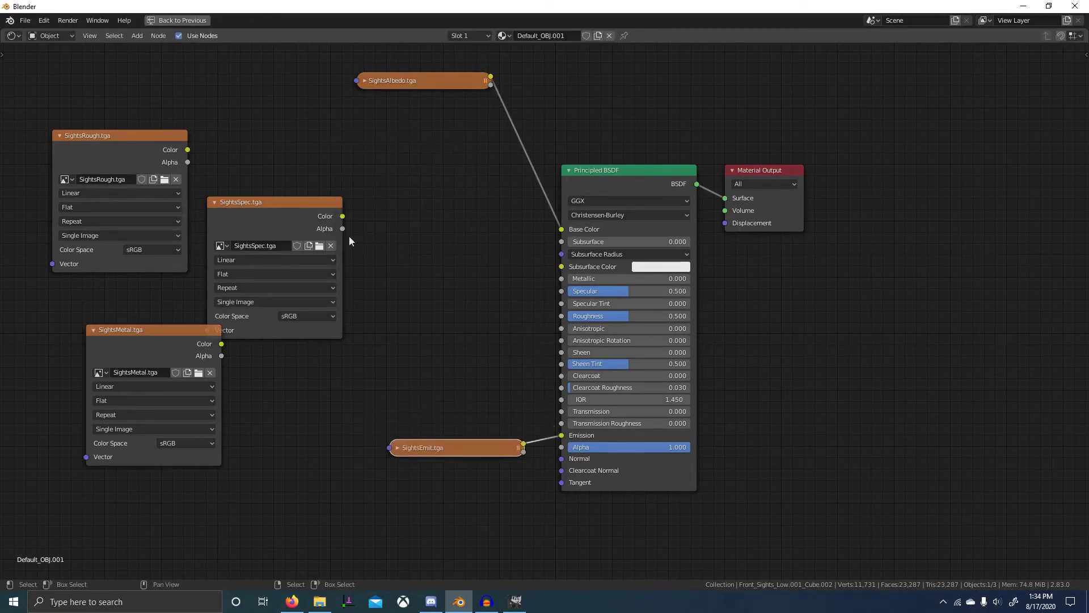
# Step: Set the color space of SightsSpec, SightsMetal, SightsRough and SightsNormal to Non-Color
pyautogui.click(315, 309)
pyautogui.click(314, 313)
pyautogui.click(307, 367)
pyautogui.click(195, 440)
pyautogui.click(191, 493)
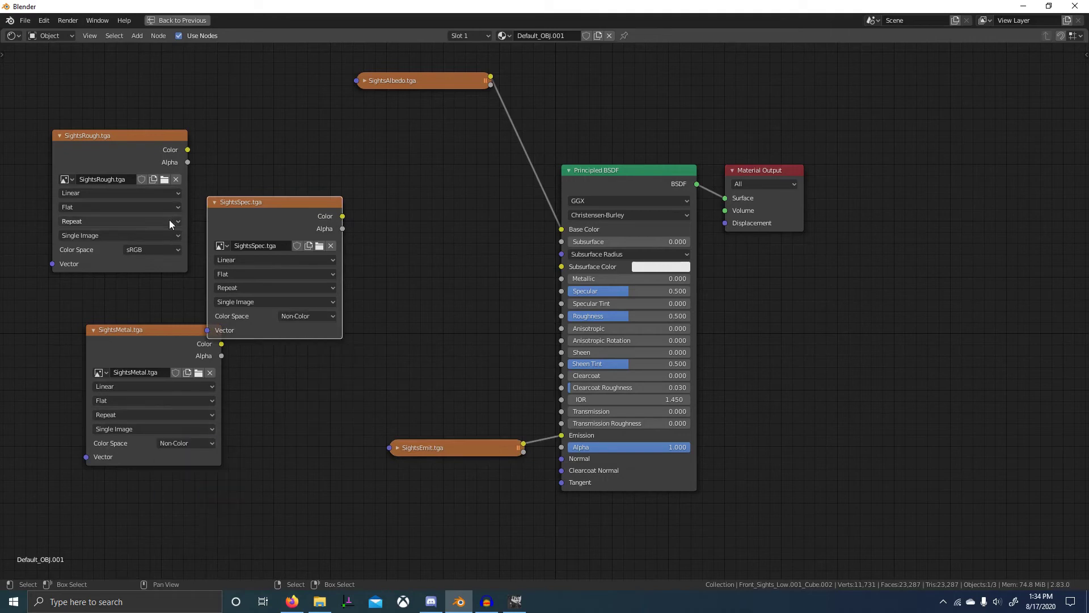
pyautogui.moveTo(144, 252); pyautogui.dragTo(307, 239, button='middle')
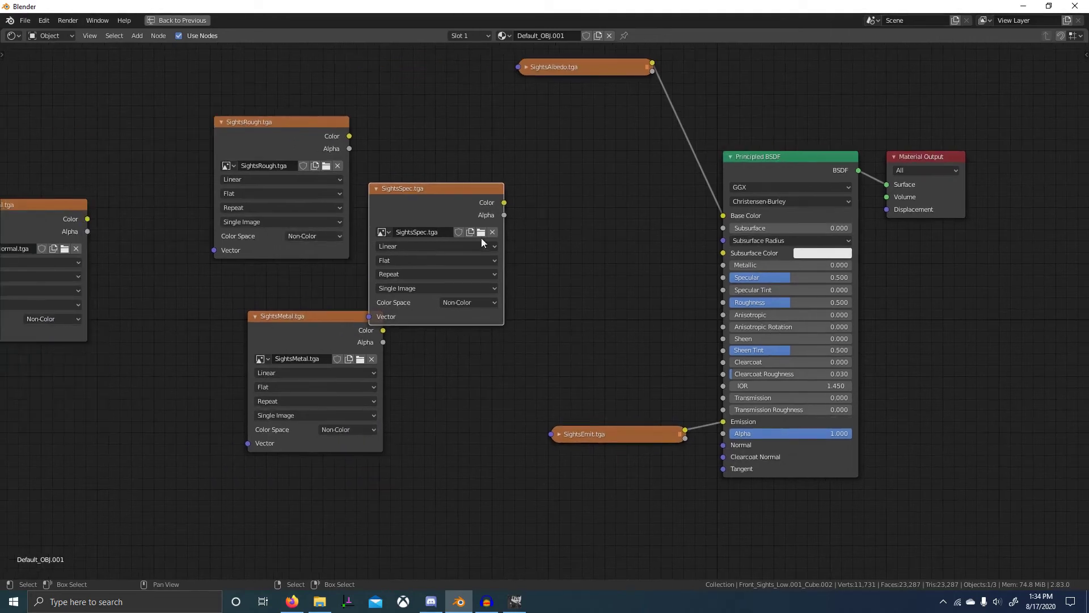
# Step: Connect SightsSpec.tga to Specular, SightsRough.tga to Roughness and SightsMetal.tga to Metallic on the Principled BSDF
pyautogui.moveTo(503, 204); pyautogui.dragTo(720, 277)
pyautogui.moveTo(350, 136); pyautogui.dragTo(723, 302)
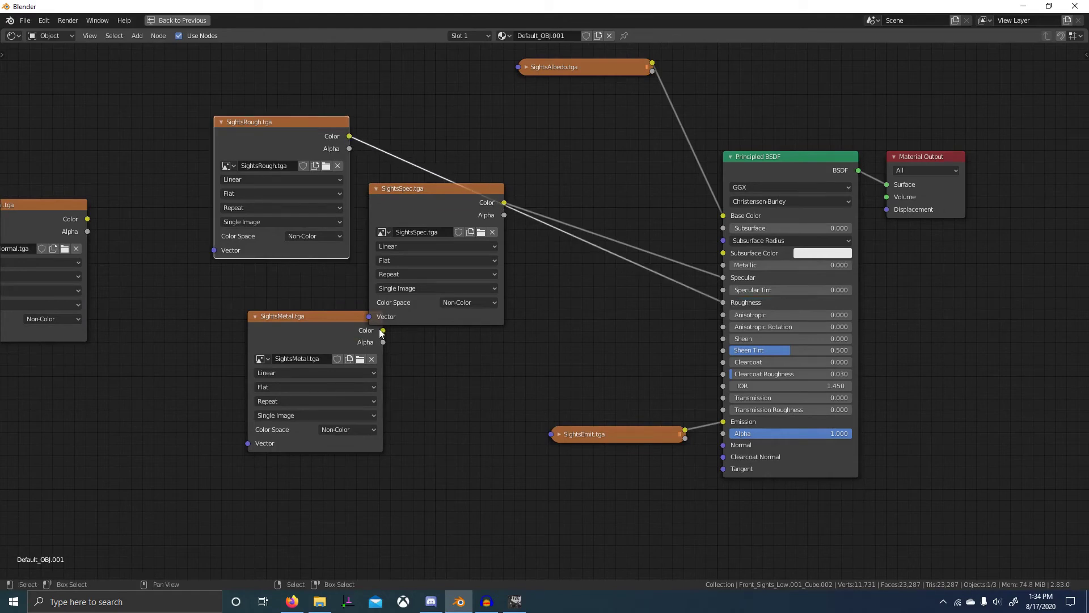
pyautogui.moveTo(383, 331); pyautogui.dragTo(723, 265)
# Step: Move SightsNormal.tga below the SightsMetal.tga node and add a Normal Map node near it
pyautogui.press('g')
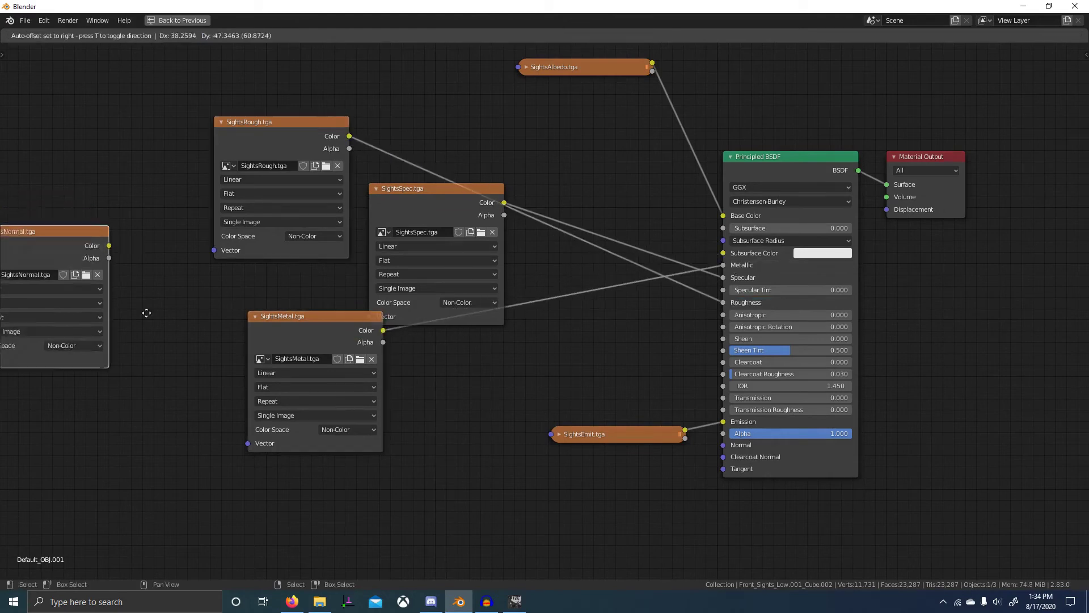
pyautogui.click(423, 503)
pyautogui.hotkey('shift', 'a')
pyautogui.click(506, 380)
pyautogui.write('normal')
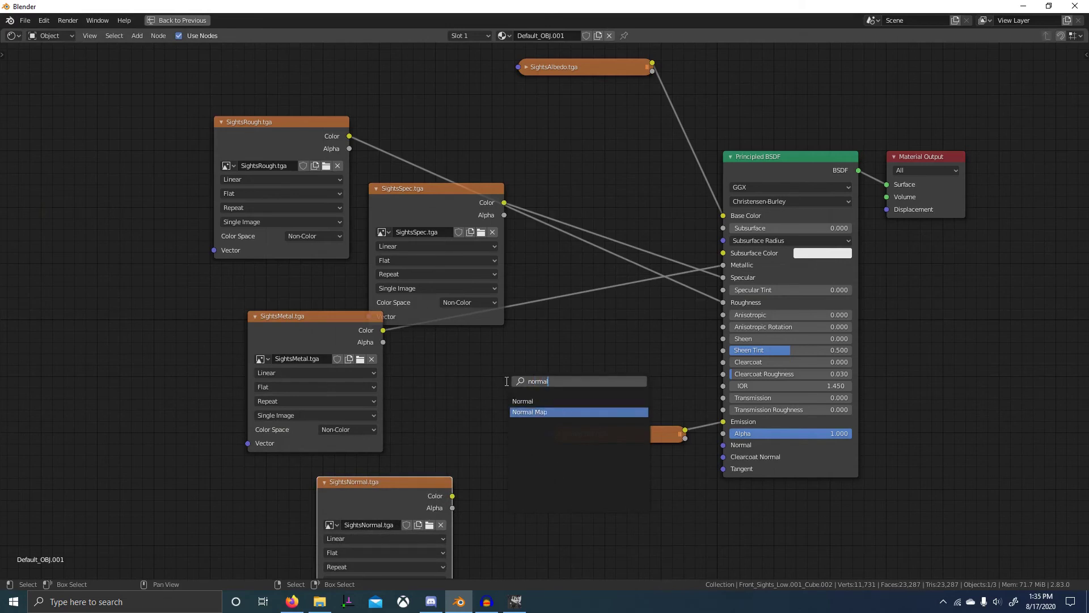
pyautogui.click(528, 412)
pyautogui.click(533, 404)
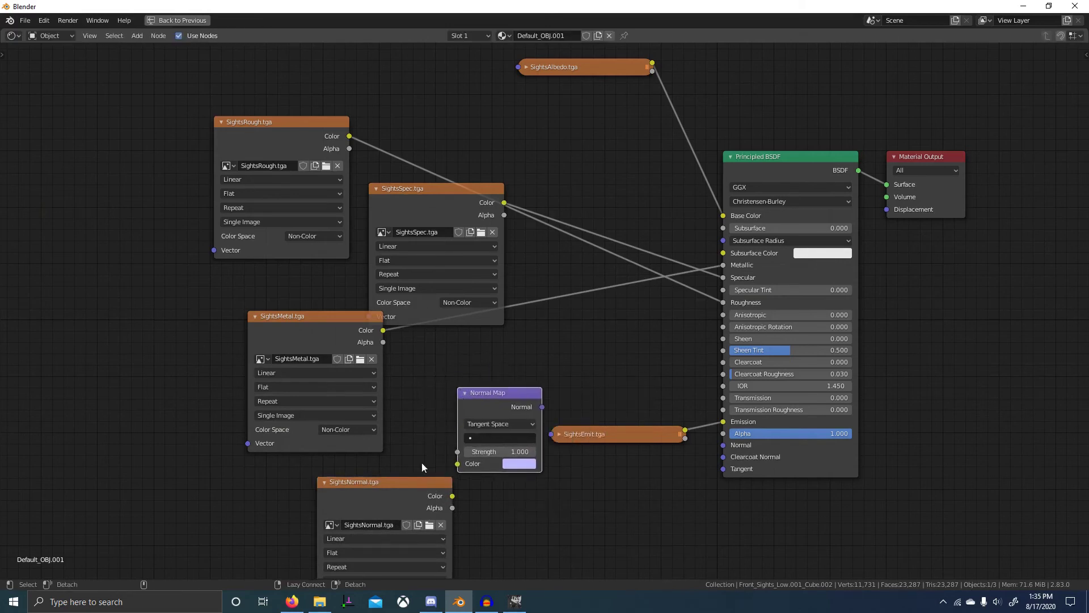
# Step: Connect the Normal Map node to the shader's Normal input and collapse the SightsNormal, SightsMetal, SightsSpec and SightsRough nodes
pyautogui.moveTo(540, 407); pyautogui.dragTo(723, 445)
pyautogui.moveTo(509, 410); pyautogui.dragTo(579, 484)
pyautogui.click(372, 485)
pyautogui.press('h')
pyautogui.click(306, 333)
pyautogui.press('h')
pyautogui.click(411, 196)
pyautogui.press('h')
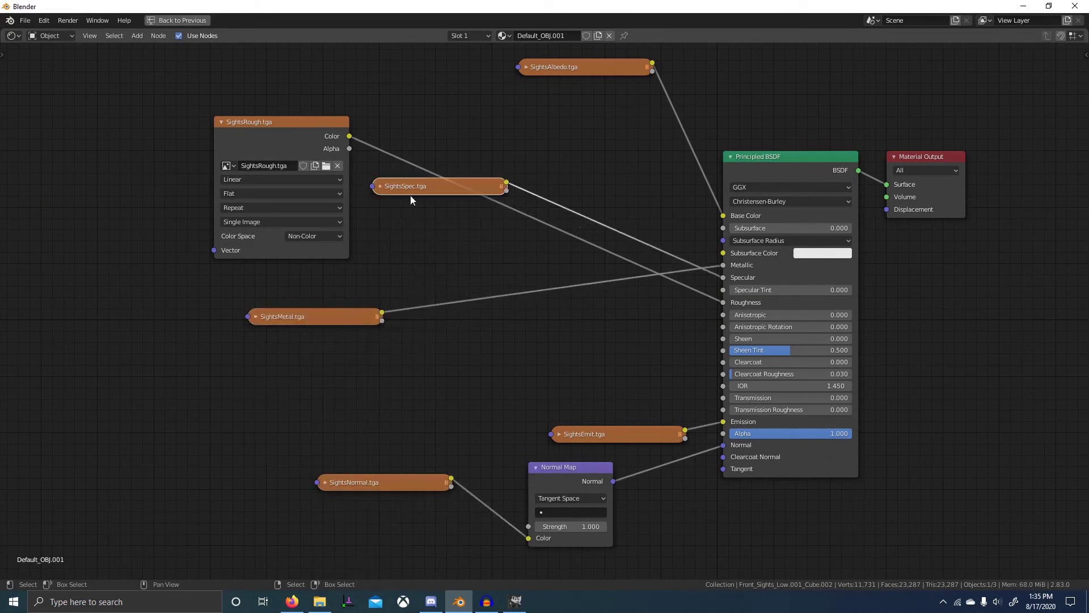
pyautogui.click(265, 148)
pyautogui.press('h')
pyautogui.click(352, 270)
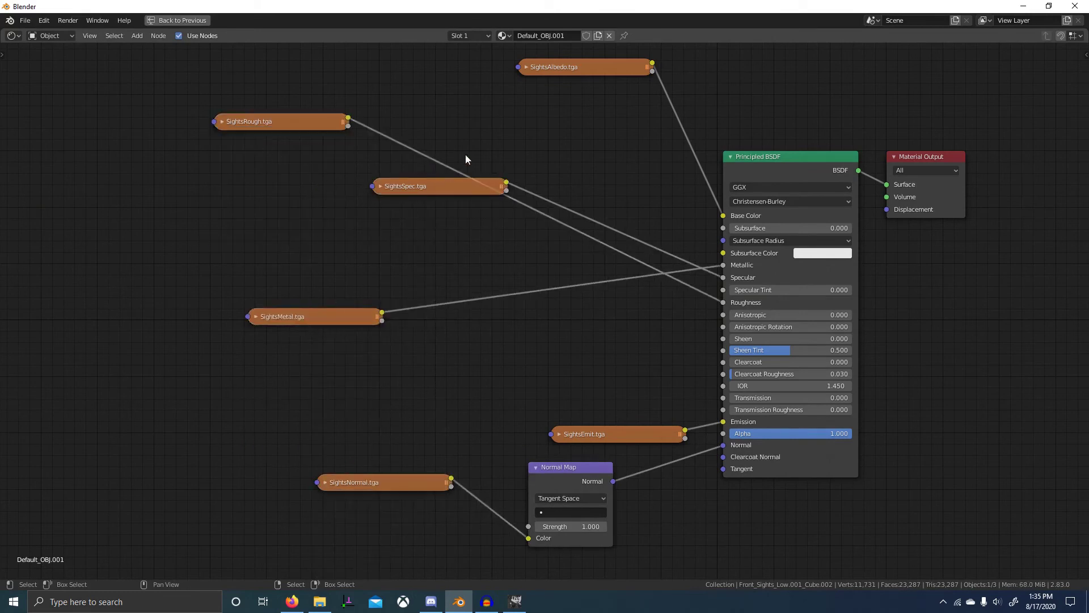
# Step: Line up the collapsed SightsAlbedo, SightsMetal, SightsSpec and SightsRough nodes beside their matching Principled BSDF inputs
pyautogui.moveTo(324, 325); pyautogui.dragTo(447, 156)
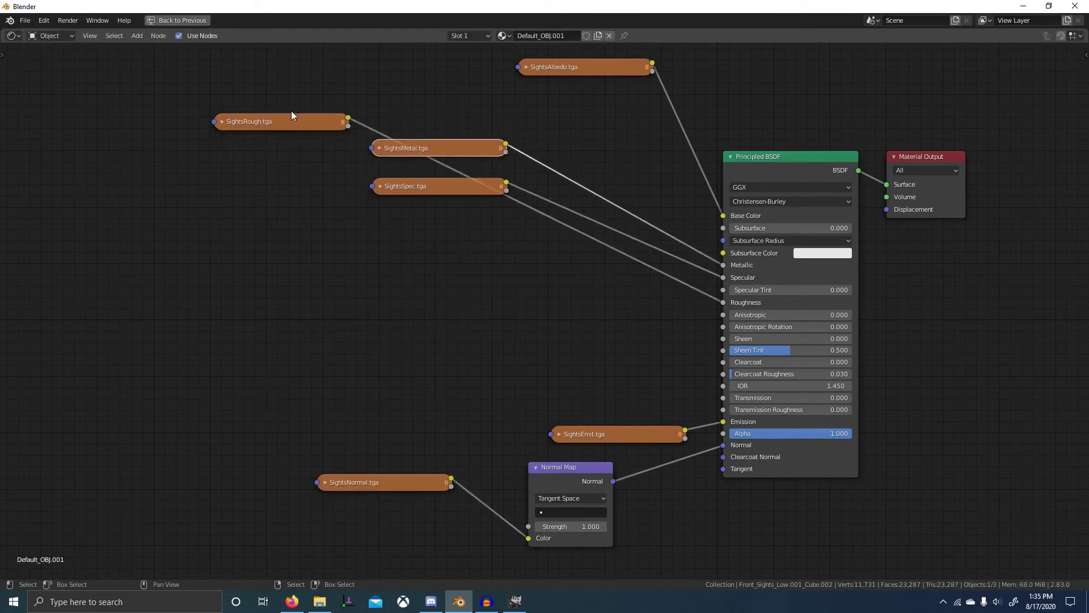
pyautogui.click(291, 124)
pyautogui.moveTo(291, 124); pyautogui.dragTo(457, 239)
pyautogui.press('b')
pyautogui.moveTo(377, 155); pyautogui.dragTo(519, 307)
pyautogui.moveTo(497, 241); pyautogui.dragTo(656, 338)
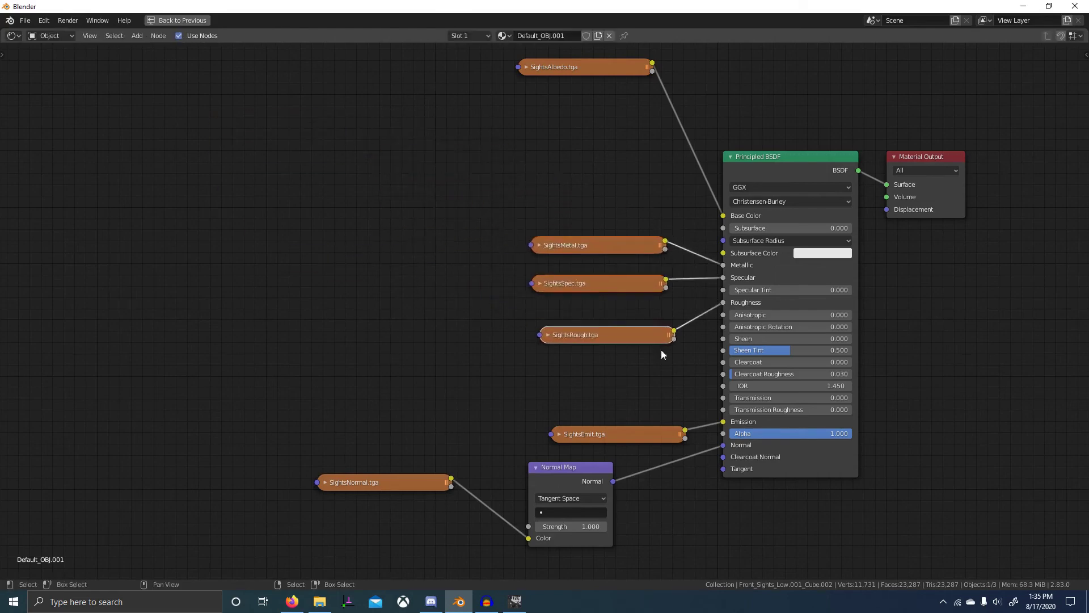
pyautogui.moveTo(558, 67); pyautogui.dragTo(577, 200)
# Step: Add the MagSpec, MagRough, MagNormal, MagMetal and MagAlbedo TGA files as image textures in the magazine's material, Material.001
pyautogui.hotkey('ctrl', 'space')
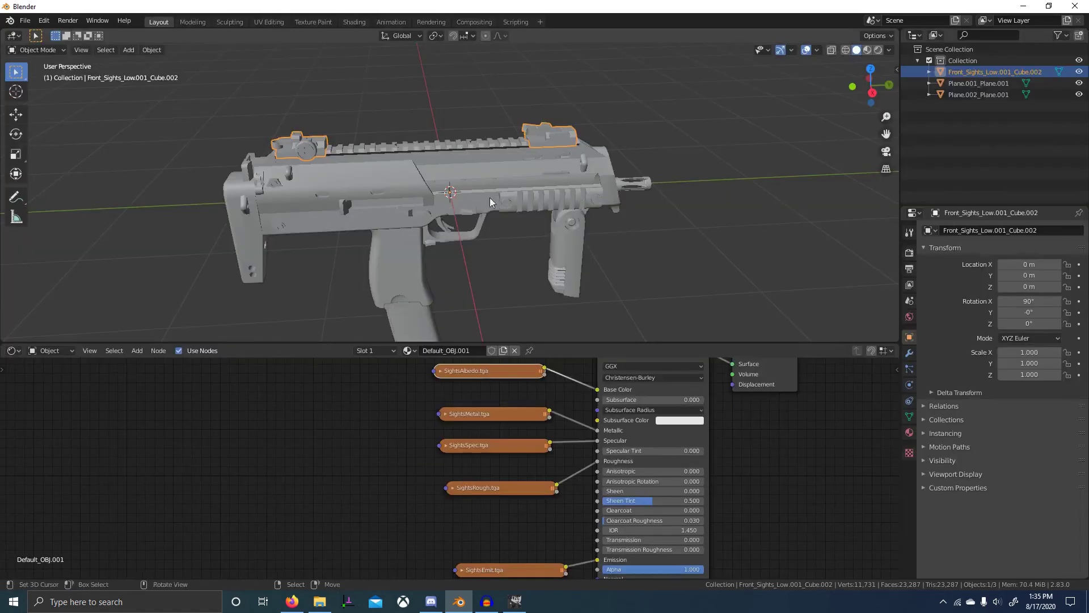
pyautogui.click(413, 336)
pyautogui.hotkey('alt', 'Tab')
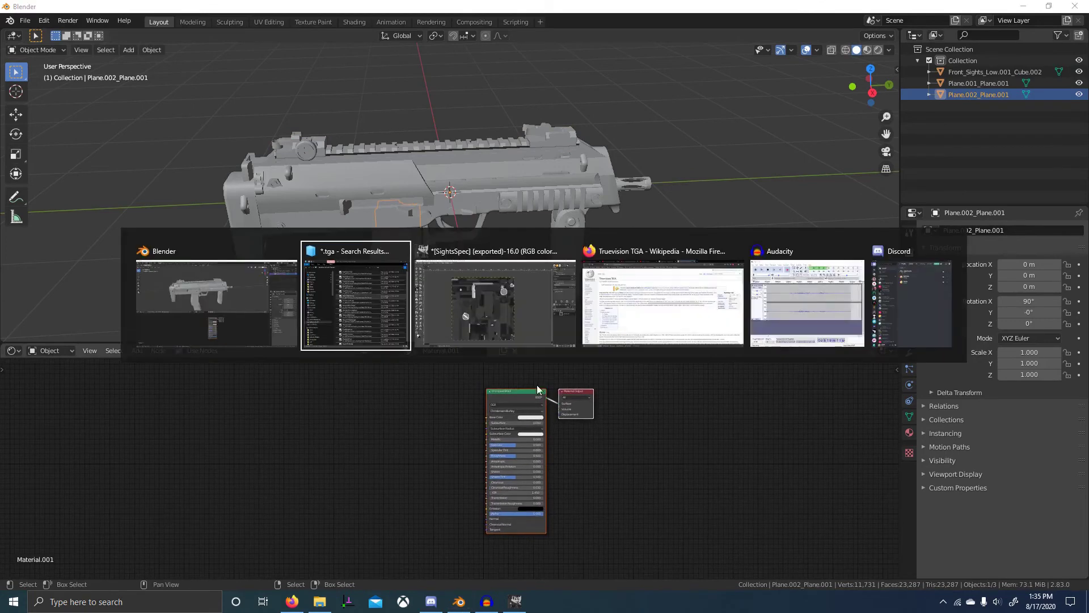
pyautogui.scroll(-1, 763, 353)
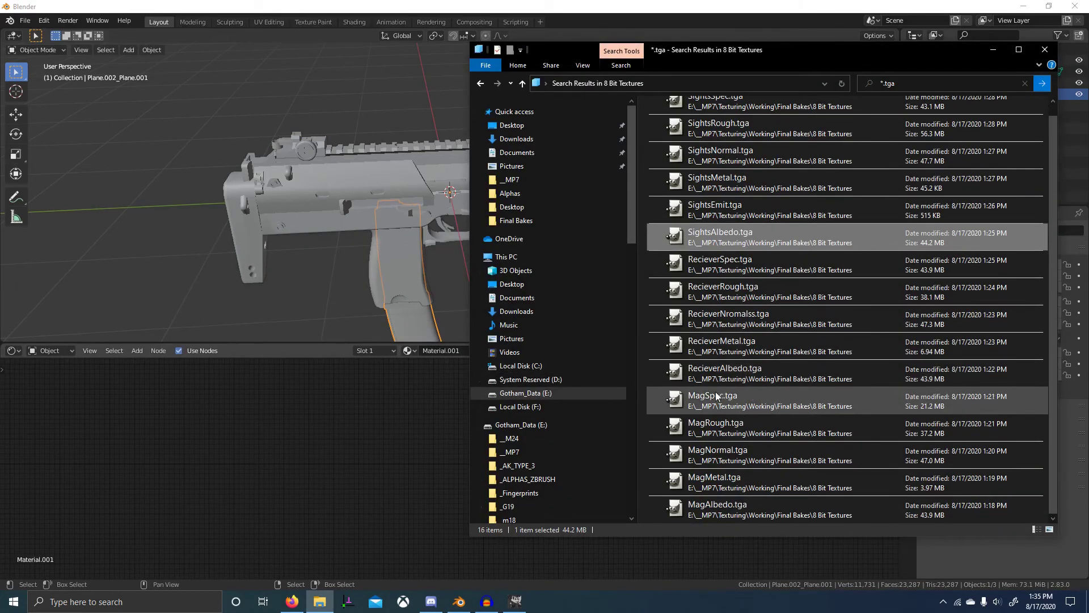
pyautogui.click(672, 403)
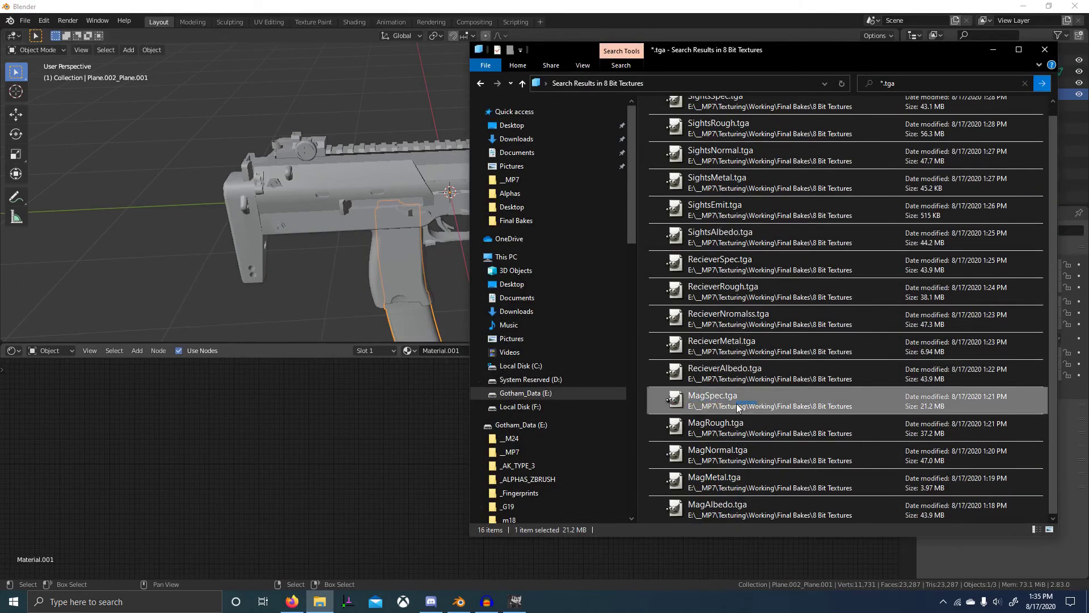
pyautogui.moveTo(747, 397); pyautogui.dragTo(349, 459)
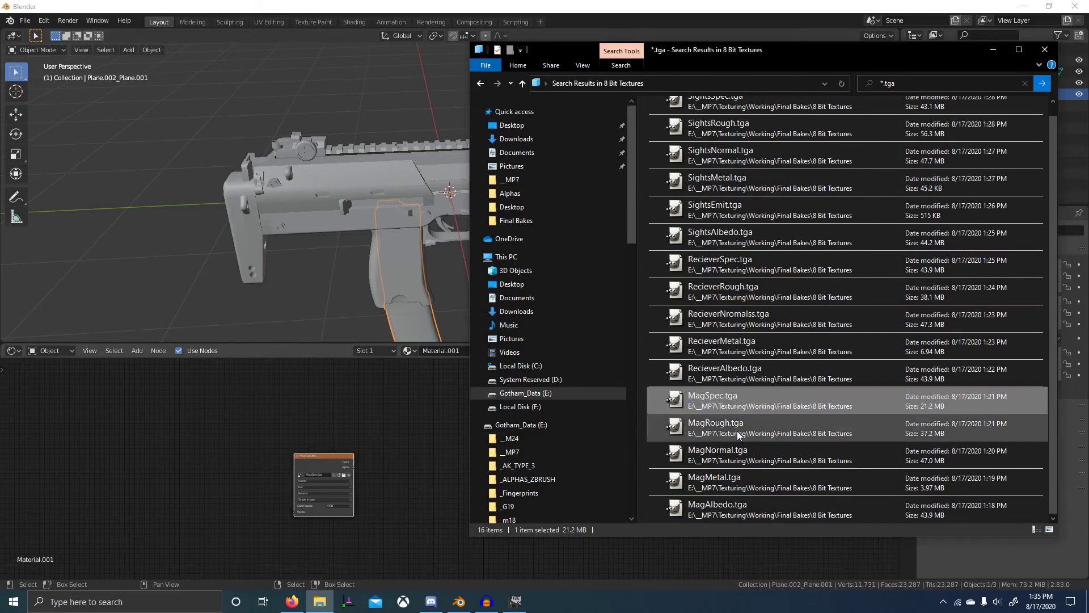
pyautogui.moveTo(716, 426); pyautogui.dragTo(149, 426)
pyautogui.moveTo(708, 467); pyautogui.dragTo(390, 451)
pyautogui.moveTo(747, 509); pyautogui.dragTo(295, 545)
# Step: Set the color space of MagMetal.tga and MagSpec.tga to Non-Color
pyautogui.moveTo(396, 532); pyautogui.dragTo(348, 523, button='middle')
pyautogui.scroll(2, 361, 471)
pyautogui.scroll(6, 359, 473)
pyautogui.moveTo(348, 480); pyautogui.dragTo(437, 424, button='middle')
pyautogui.scroll(-1, 432, 488)
pyautogui.moveTo(431, 492); pyautogui.dragTo(446, 453, button='middle')
pyautogui.moveTo(548, 397); pyautogui.dragTo(488, 502, button='middle')
pyautogui.click(499, 471)
pyautogui.click(487, 510)
pyautogui.click(319, 484)
pyautogui.click(322, 520)
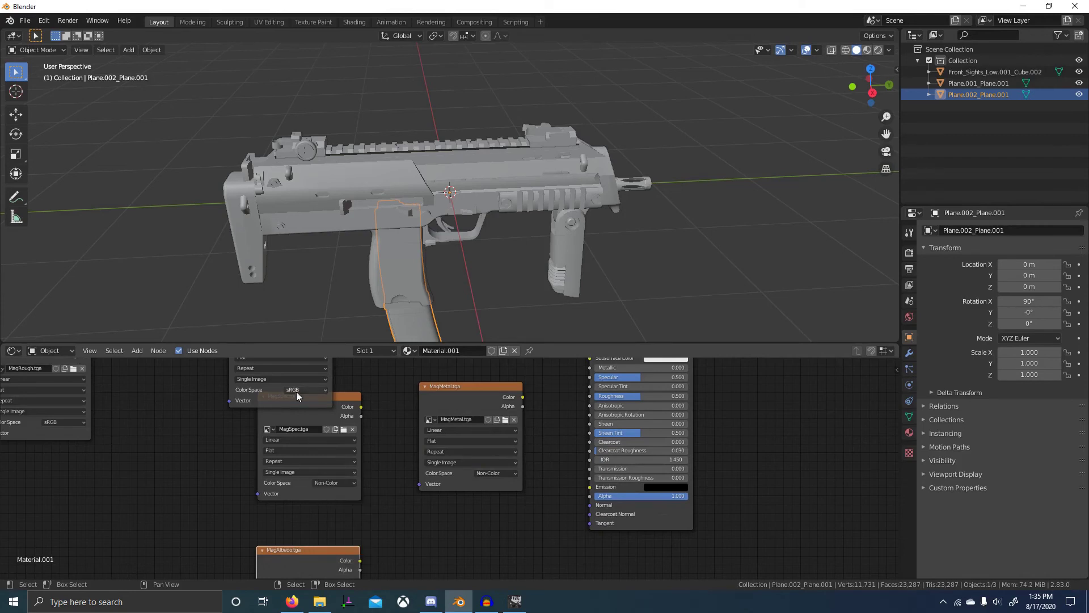
# Step: Set the color space of MagNormal.tga and MagRough.tga to Non-Color
pyautogui.click(299, 390)
pyautogui.click(299, 428)
pyautogui.moveTo(288, 415); pyautogui.dragTo(477, 466, button='middle')
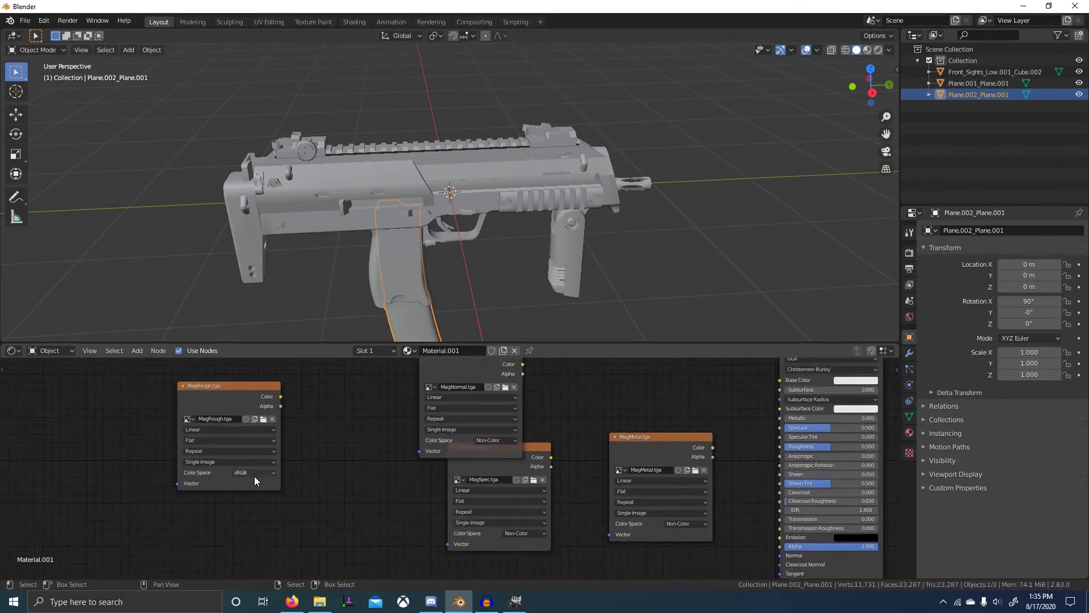
pyautogui.click(254, 474)
pyautogui.click(255, 512)
# Step: Add a Normal Map node and connect MagNormal.tga through it to the Principled BSDF's Normal input
pyautogui.scroll(-1, 510, 417)
pyautogui.moveTo(541, 403); pyautogui.dragTo(473, 449, button='middle')
pyautogui.scroll(2, 451, 452)
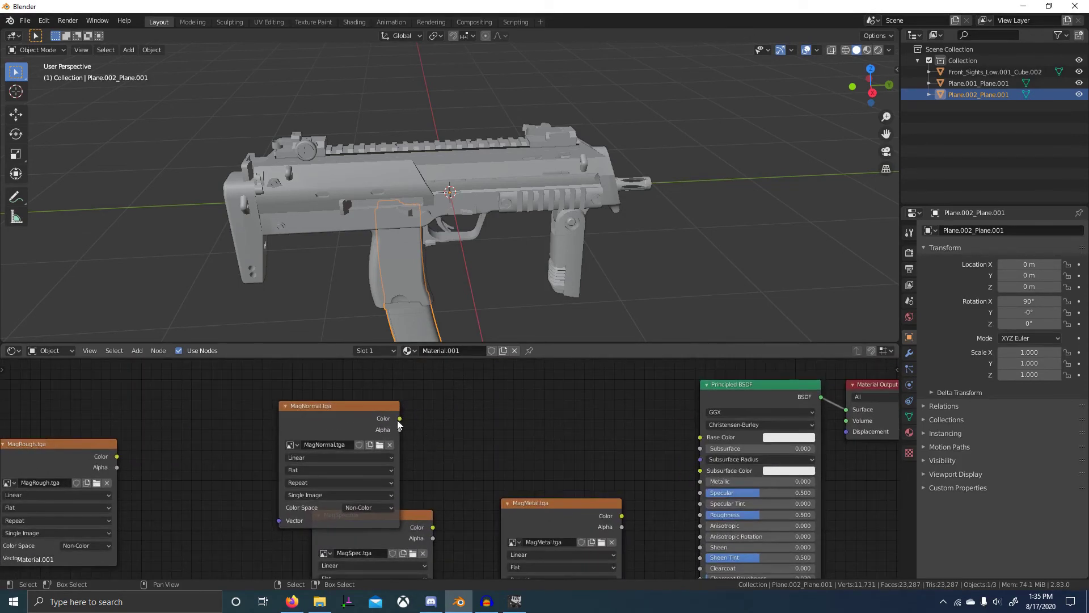
pyautogui.hotkey('shift', 'a')
pyautogui.click(532, 411)
pyautogui.write('norma')
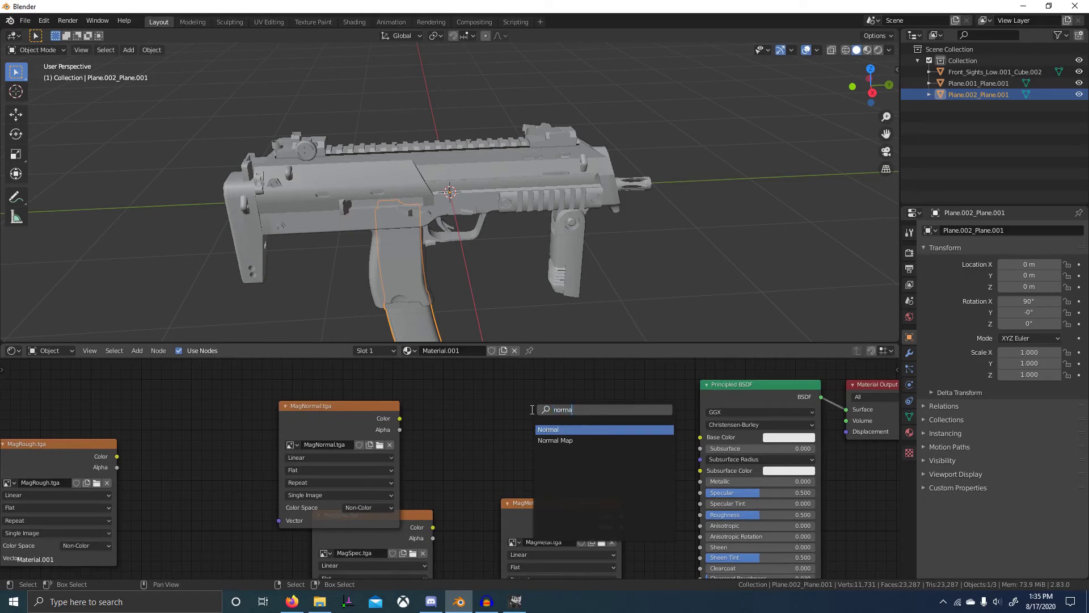
pyautogui.write('l')
pyautogui.press('Down')
pyautogui.press('Return')
pyautogui.click(503, 411)
pyautogui.keyDown('alt'); pyautogui.moveTo(369, 422); pyautogui.dragTo(664, 447, button='right'); pyautogui.keyUp('alt')
# Step: Connect MagMetal.tga to Metallic, MagSpec.tga to Specular and MagRough.tga to Roughness on the Principled BSDF
pyautogui.moveTo(592, 522); pyautogui.dragTo(527, 506, button='middle')
pyautogui.scroll(-1, 528, 506)
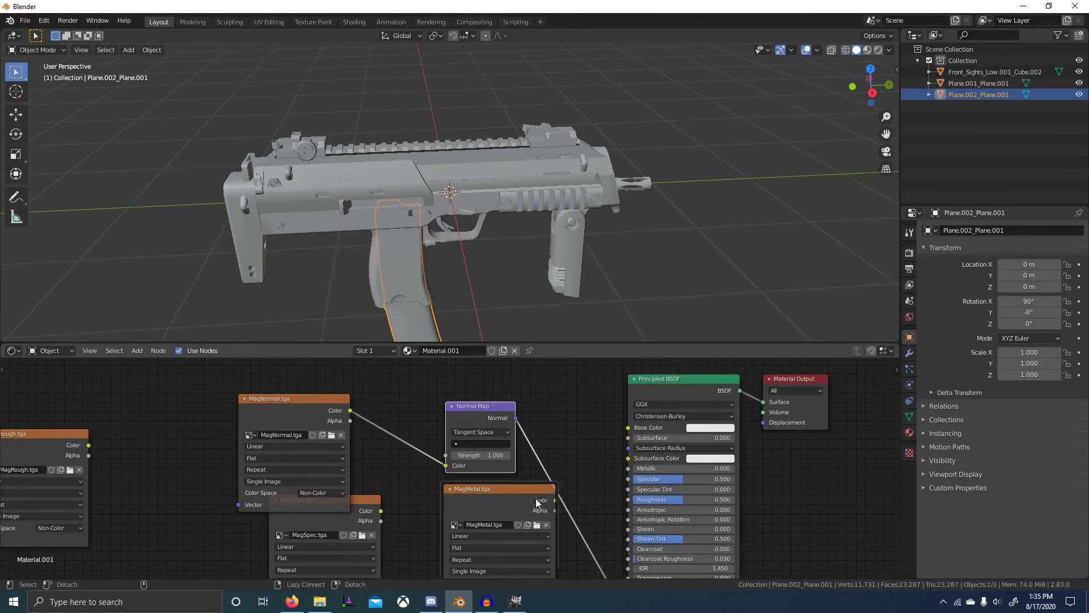
pyautogui.keyDown('alt'); pyautogui.moveTo(536, 499); pyautogui.dragTo(662, 442, button='right'); pyautogui.keyUp('alt')
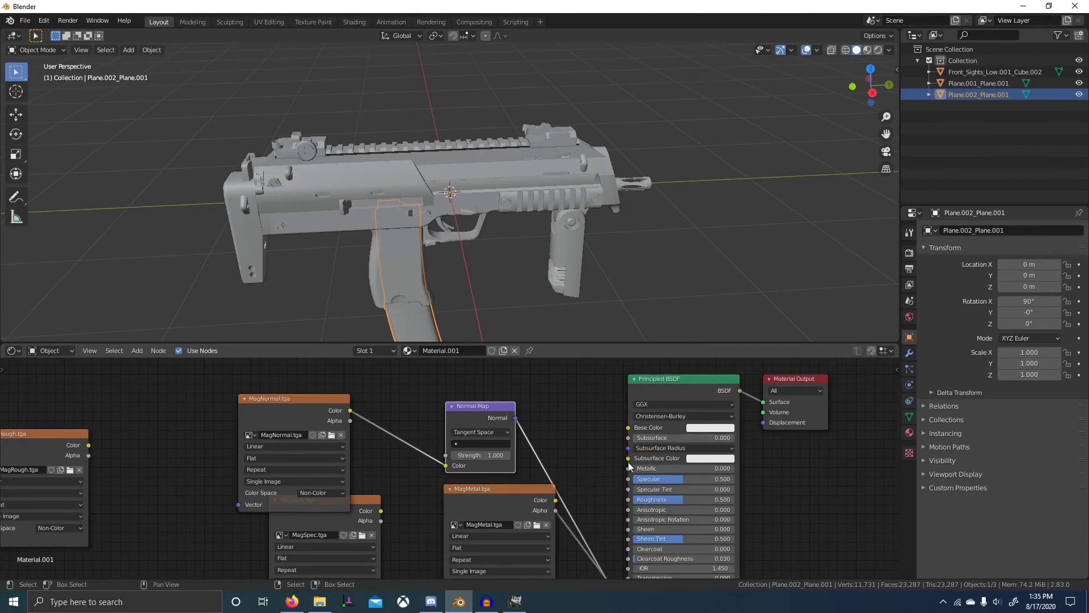
pyautogui.moveTo(575, 504); pyautogui.dragTo(521, 473, button='middle')
pyautogui.moveTo(502, 471); pyautogui.dragTo(575, 438)
pyautogui.click(312, 485)
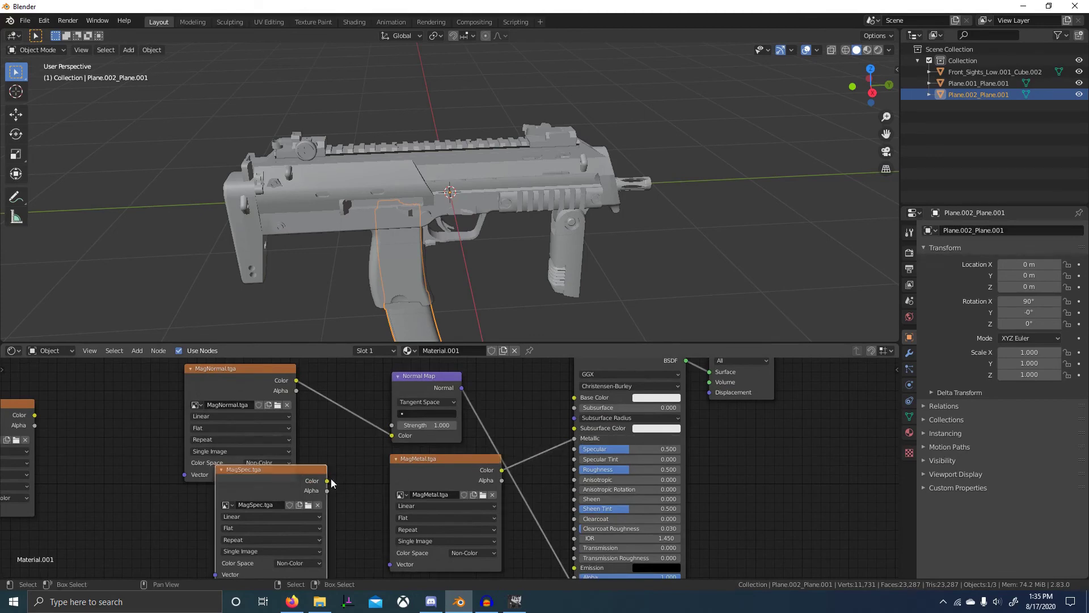
pyautogui.moveTo(328, 481); pyautogui.dragTo(574, 449)
pyautogui.press('Home')
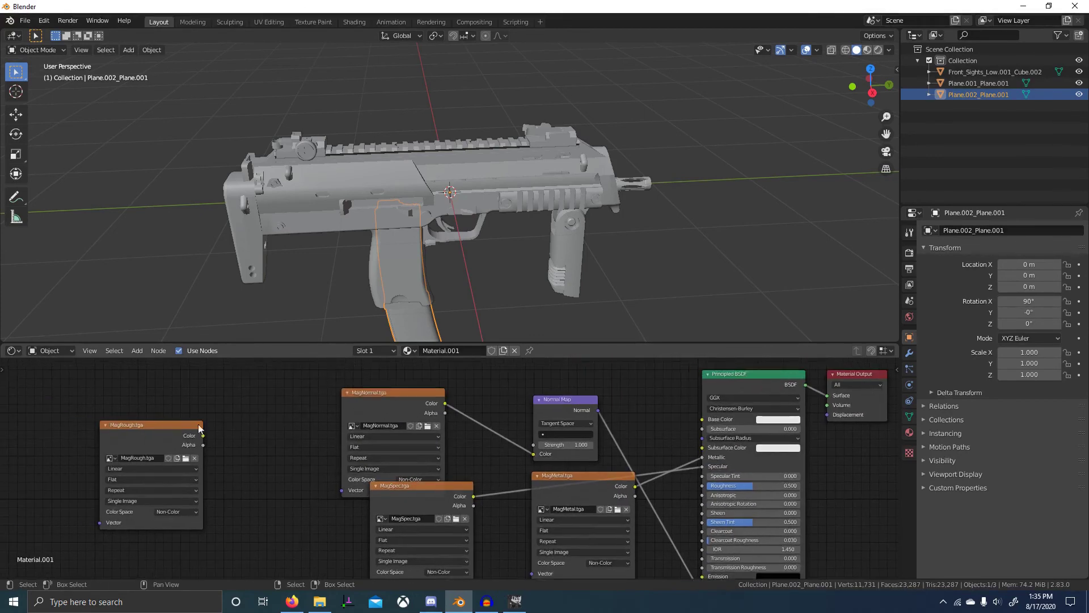
pyautogui.moveTo(199, 431); pyautogui.dragTo(704, 486)
# Step: Connect the Color output of MagAlbedo.tga to the Principled BSDF's Base Color input, leaving its Alpha output unlinked
pyautogui.scroll(-2, 703, 486)
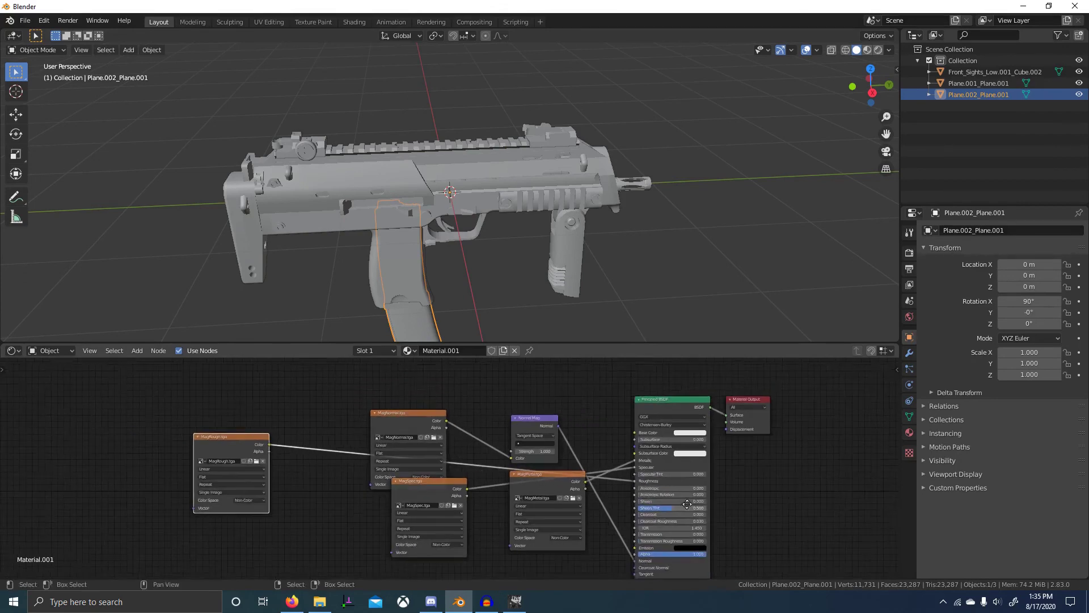
pyautogui.moveTo(618, 488); pyautogui.dragTo(406, 474, button='middle')
pyautogui.moveTo(246, 558); pyautogui.dragTo(414, 504)
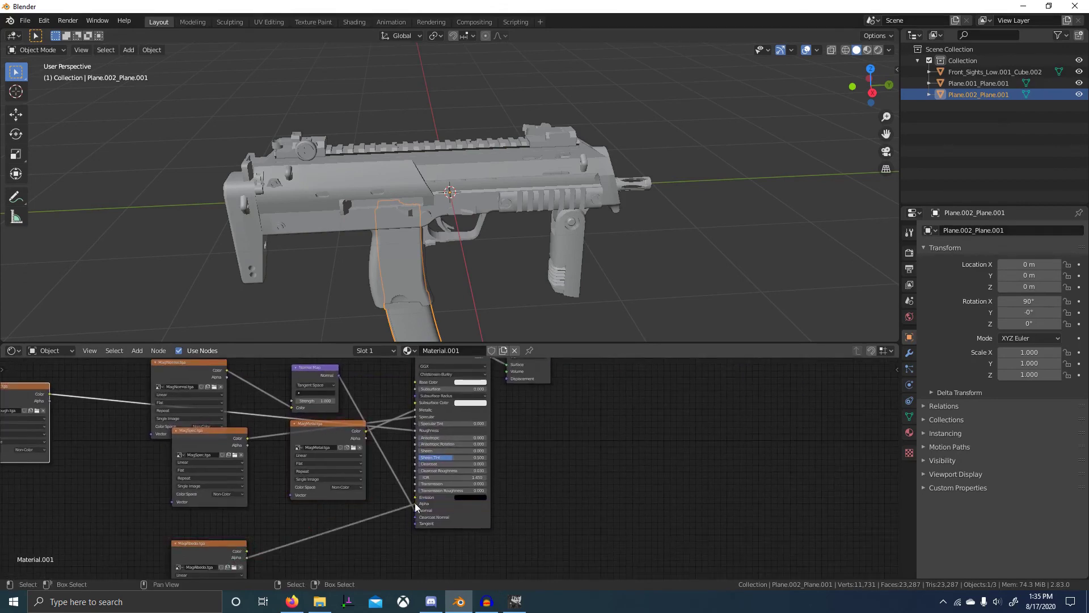
pyautogui.moveTo(403, 515); pyautogui.dragTo(391, 529, button='middle')
pyautogui.keyDown('ctrl'); pyautogui.moveTo(302, 540); pyautogui.dragTo(311, 562, button='right'); pyautogui.keyUp('ctrl')
pyautogui.moveTo(235, 564); pyautogui.dragTo(405, 396)
# Step: Collapse all five magazine texture nodes together with the Normal Map node
pyautogui.scroll(-3, 325, 437)
pyautogui.moveTo(324, 436); pyautogui.dragTo(390, 430, button='middle')
pyautogui.rightClick(377, 451)
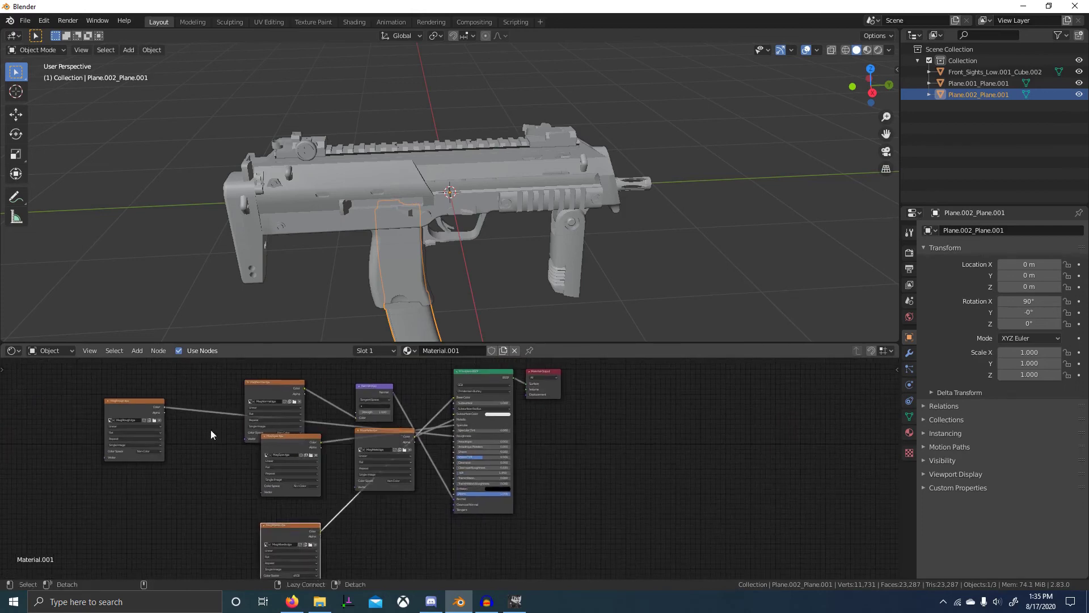
pyautogui.press('c')
pyautogui.moveTo(190, 418)
pyautogui.mouseDown()
pyautogui.moveTo(274, 409)
pyautogui.moveTo(311, 547)
pyautogui.mouseUp()
pyautogui.press('Escape')
pyautogui.press('h')
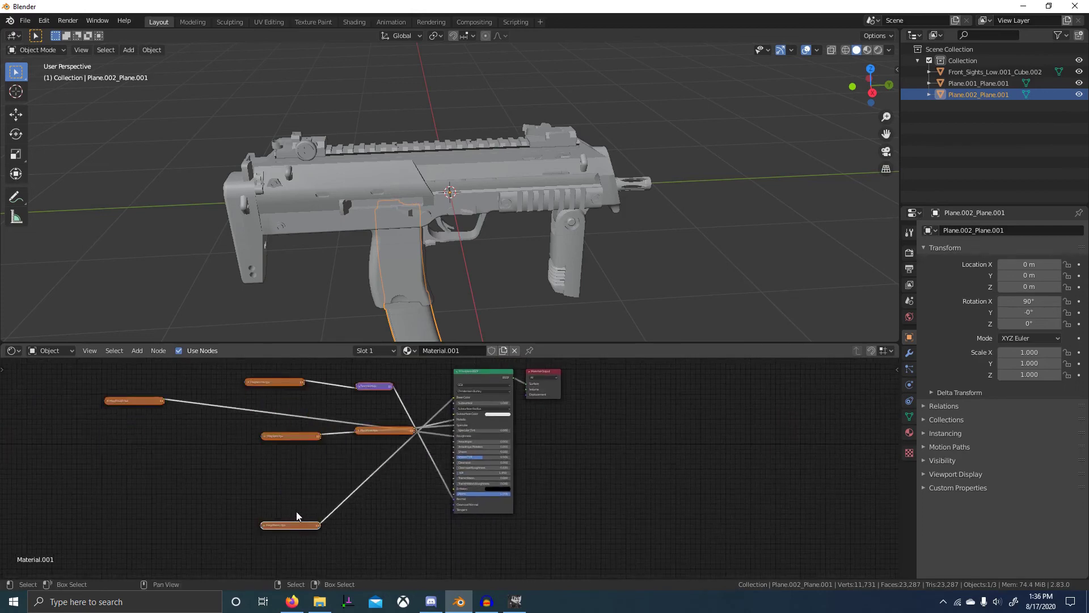
# Step: Move MagAlbedo above the other nodes and stack MagMetal, MagSpec and MagRough beside the Metallic, Specular and Roughness inputs
pyautogui.click(300, 522)
pyautogui.moveTo(365, 499); pyautogui.dragTo(367, 506, button='middle')
pyautogui.scroll(3, 366, 505)
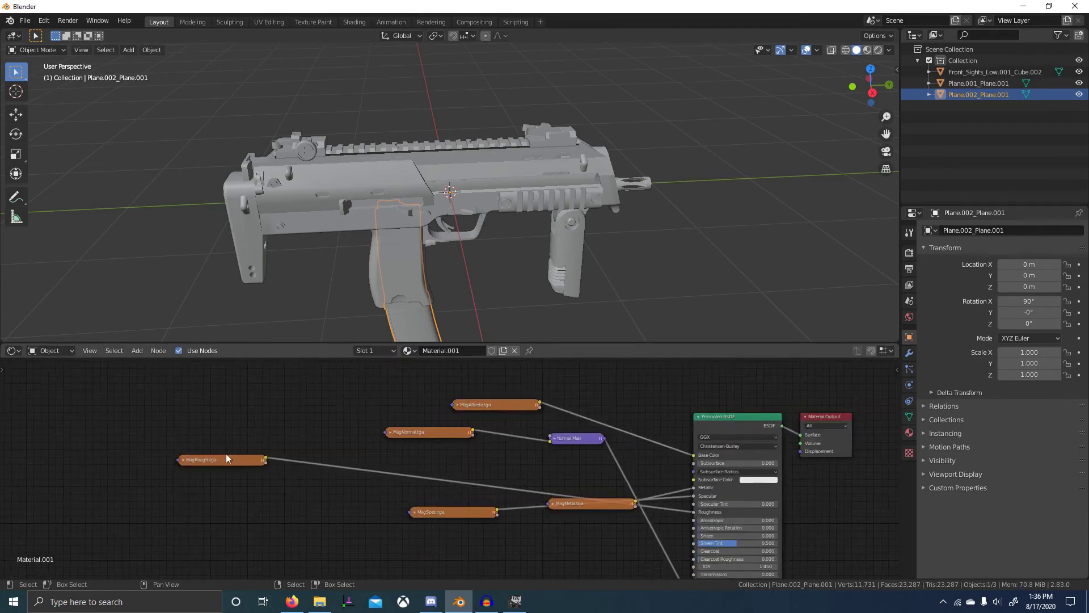
pyautogui.moveTo(219, 460); pyautogui.dragTo(464, 541)
pyautogui.moveTo(597, 498)
pyautogui.mouseDown()
pyautogui.moveTo(459, 486)
pyautogui.moveTo(524, 539)
pyautogui.mouseUp()
pyautogui.press('b')
pyautogui.press('g')
pyautogui.click(620, 543)
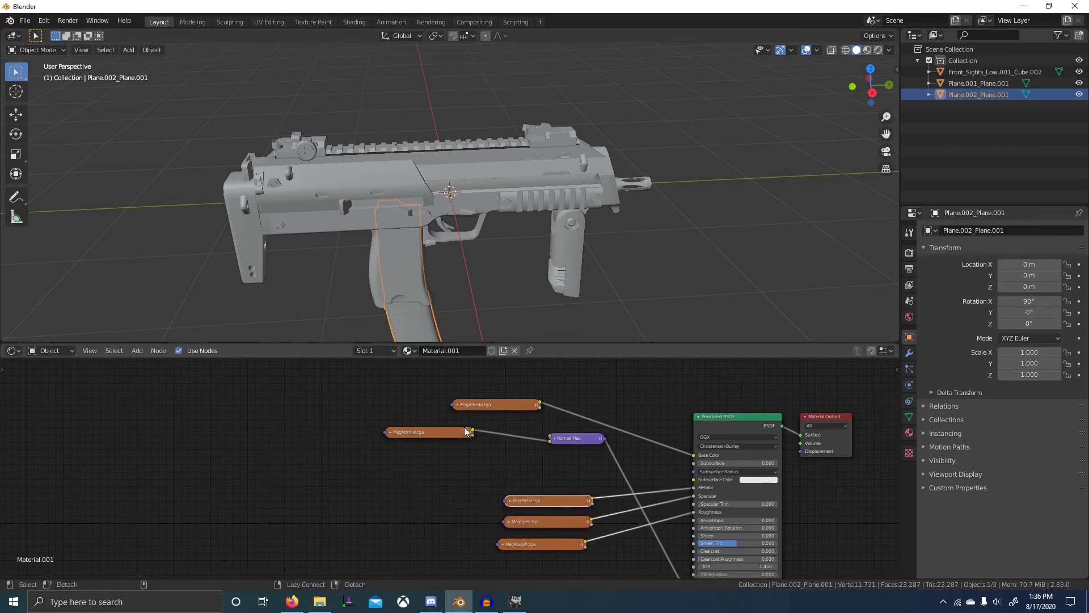
# Step: Move MagNormal and its Normal Map node down to the Normal input, and place MagAlbedo beside Base Color
pyautogui.press('c')
pyautogui.moveTo(467, 429); pyautogui.dragTo(574, 453)
pyautogui.rightClick(577, 445)
pyautogui.scroll(-1, 576, 440)
pyautogui.moveTo(576, 439); pyautogui.dragTo(508, 383, button='middle')
pyautogui.press('g')
pyautogui.click(566, 552)
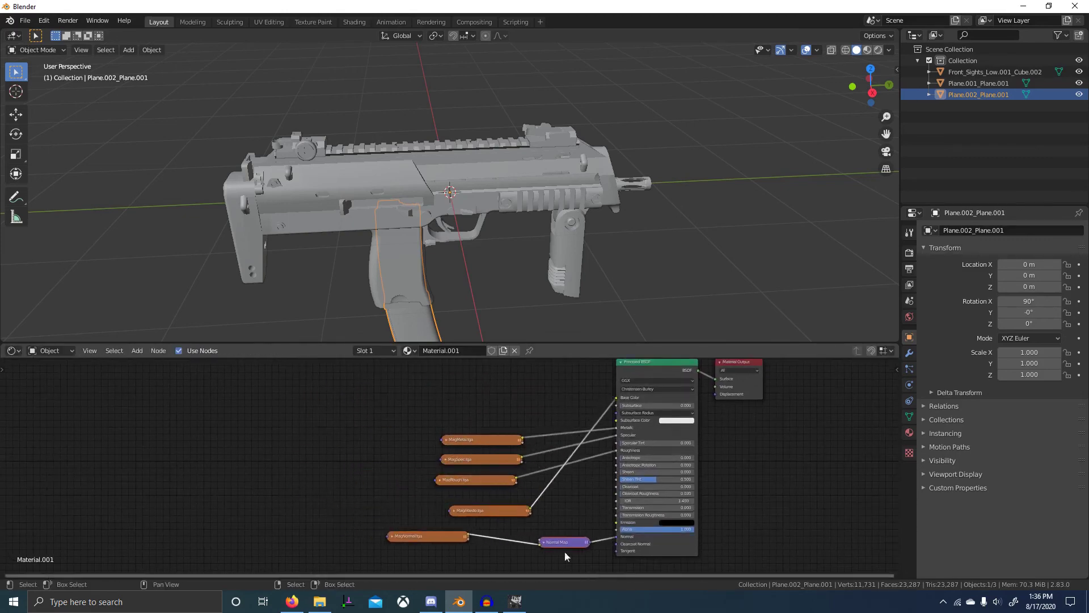
pyautogui.click(472, 505)
pyautogui.moveTo(471, 507); pyautogui.dragTo(461, 391)
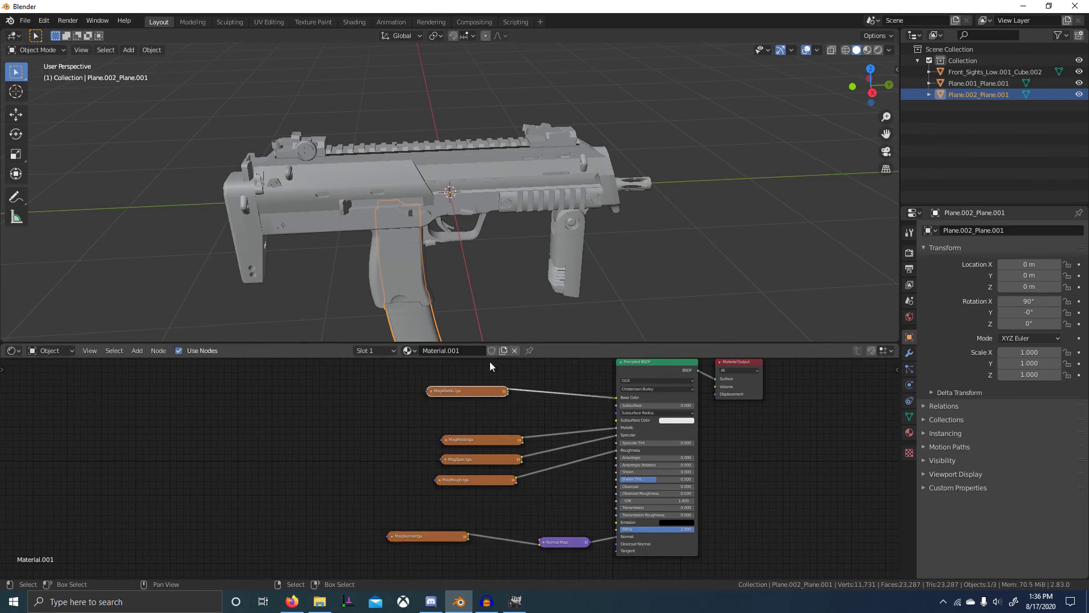
# Step: Show the MP7 in Material Preview shading with nothing selected, in a maximized 3D viewport
pyautogui.click(866, 51)
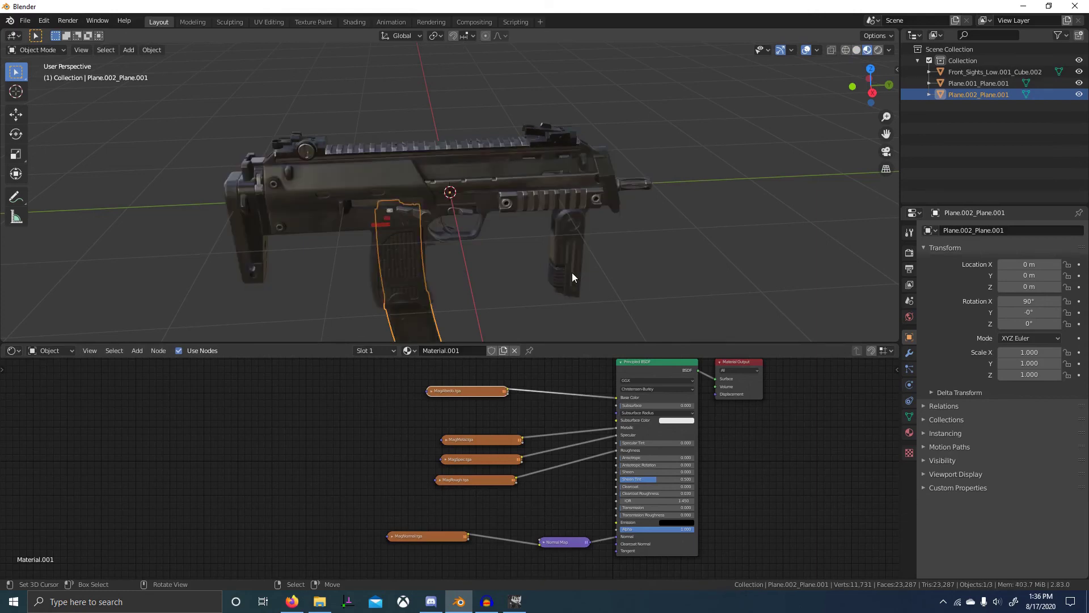
pyautogui.moveTo(572, 272); pyautogui.dragTo(640, 322, button='middle')
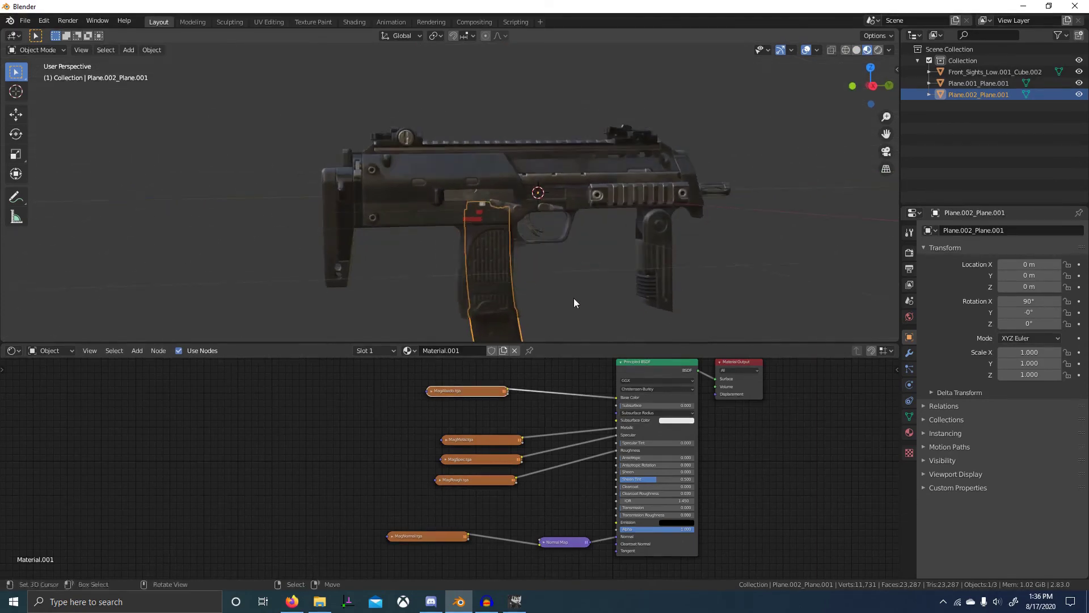
pyautogui.click(574, 298)
pyautogui.hotkey('ctrl', 'space')
# Step: Examine the textured stock, receiver, sights and grip of the MP7 from several angles
pyautogui.scroll(5, 590, 346)
pyautogui.moveTo(595, 350); pyautogui.dragTo(553, 359, button='middle')
pyautogui.moveTo(603, 435); pyautogui.dragTo(492, 313, button='middle')
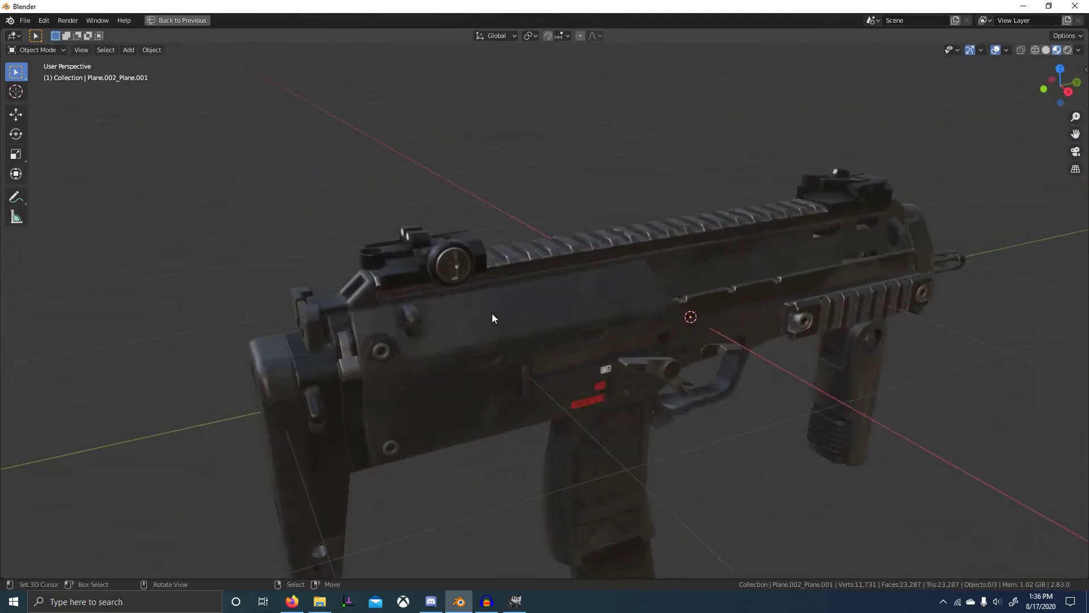
pyautogui.scroll(4, 511, 346)
pyautogui.scroll(-4, 556, 383)
pyautogui.moveTo(536, 392); pyautogui.dragTo(500, 344, button='middle')
pyautogui.scroll(4, 499, 341)
pyautogui.scroll(-1, 447, 297)
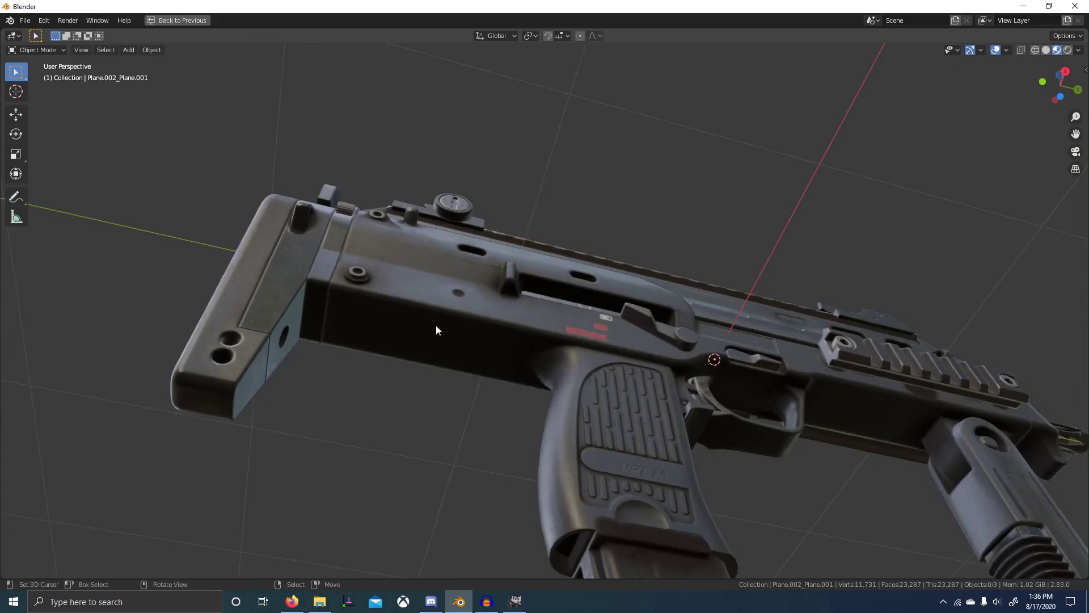
pyautogui.moveTo(641, 392); pyautogui.dragTo(607, 396, button='middle')
pyautogui.scroll(3, 567, 424)
pyautogui.scroll(-5, 478, 420)
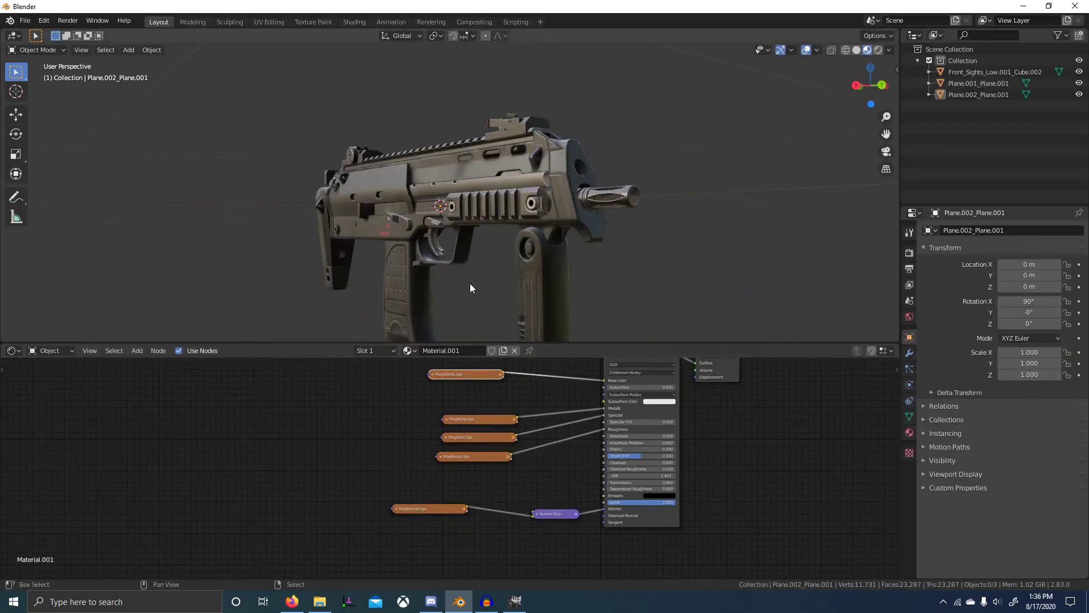
# Step: Maximize the 3D viewport again and inspect the MP7's rails, foregrip and side surfaces up close and from afar
pyautogui.hotkey('ctrl', 'space')
pyautogui.scroll(4, 472, 358)
pyautogui.moveTo(472, 357)
pyautogui.mouseDown(button='middle')
pyautogui.moveTo(482, 287)
pyautogui.moveTo(553, 373)
pyautogui.moveTo(638, 363)
pyautogui.moveTo(497, 345)
pyautogui.moveTo(547, 371)
pyautogui.moveTo(677, 359)
pyautogui.moveTo(530, 392)
pyautogui.moveTo(492, 383)
pyautogui.moveTo(291, 411)
pyautogui.moveTo(379, 411)
pyautogui.moveTo(556, 377)
pyautogui.moveTo(484, 369)
pyautogui.moveTo(476, 379)
pyautogui.moveTo(626, 356)
pyautogui.moveTo(636, 379)
pyautogui.moveTo(583, 346)
pyautogui.moveTo(609, 323)
pyautogui.moveTo(656, 336)
pyautogui.mouseUp(button='middle')
pyautogui.scroll(-4, 590, 339)
pyautogui.scroll(4, 652, 338)
pyautogui.moveTo(572, 366); pyautogui.dragTo(594, 347, button='middle')
pyautogui.scroll(-5, 557, 424)
pyautogui.scroll(5, 628, 384)
pyautogui.moveTo(628, 384); pyautogui.dragTo(556, 346, button='middle')
pyautogui.scroll(-5, 537, 369)
pyautogui.scroll(5, 571, 346)
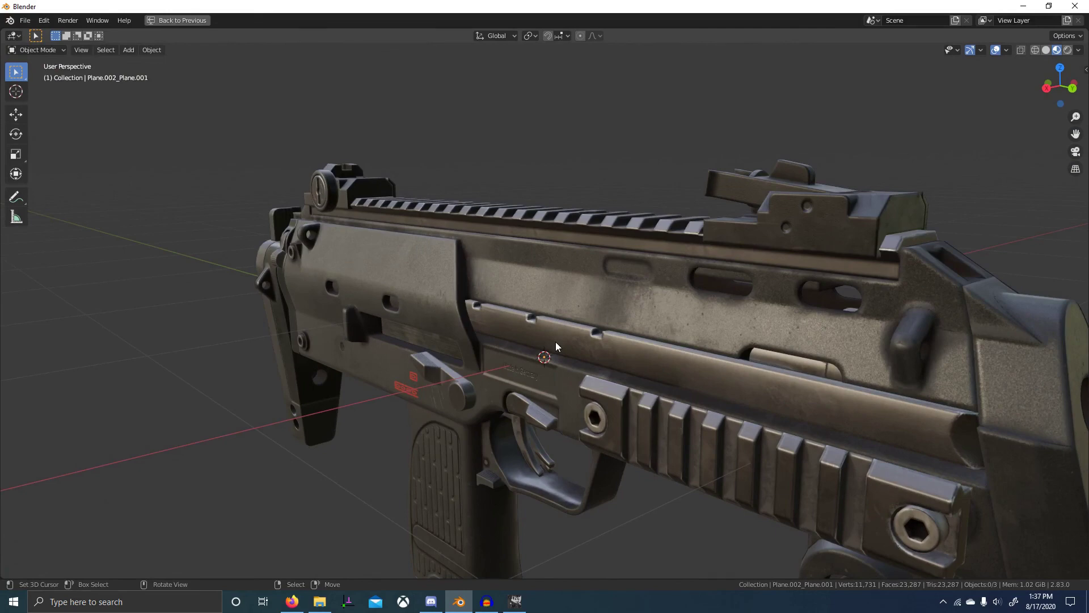
pyautogui.scroll(-4, 479, 191)
pyautogui.moveTo(483, 196); pyautogui.dragTo(538, 333, button='middle')
pyautogui.scroll(4, 538, 333)
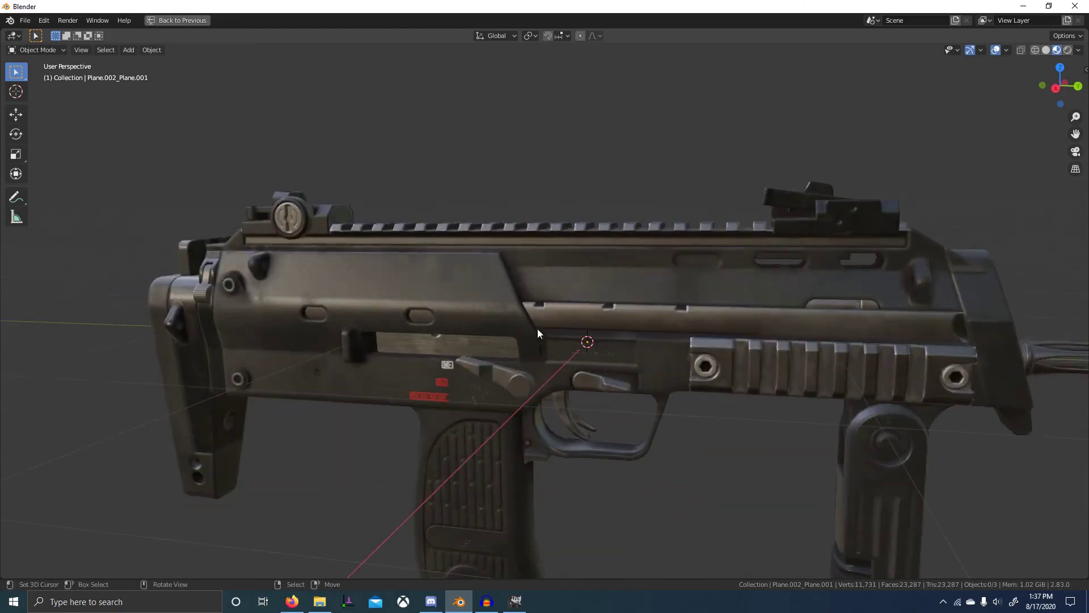